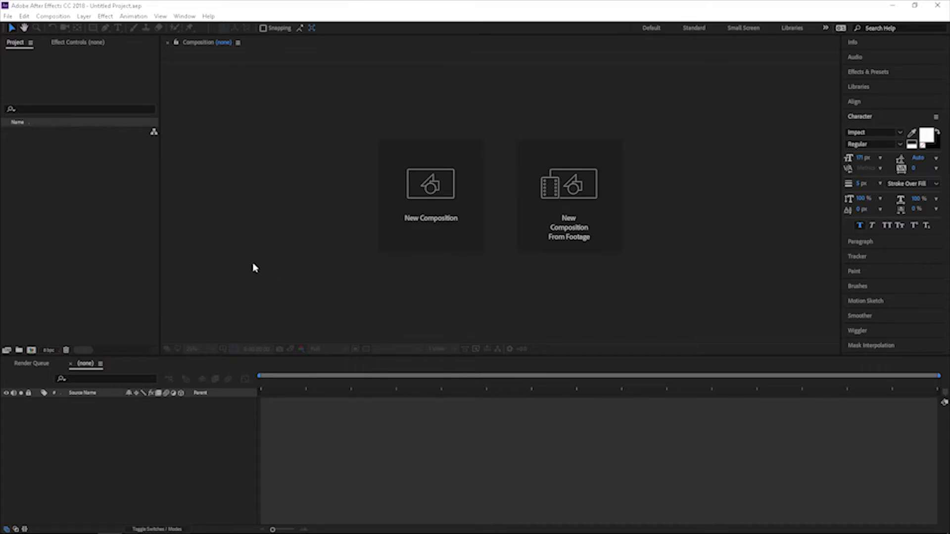
- Reset the All Panels workspace to its saved layout and switch to All Panels
left_click(182, 17)
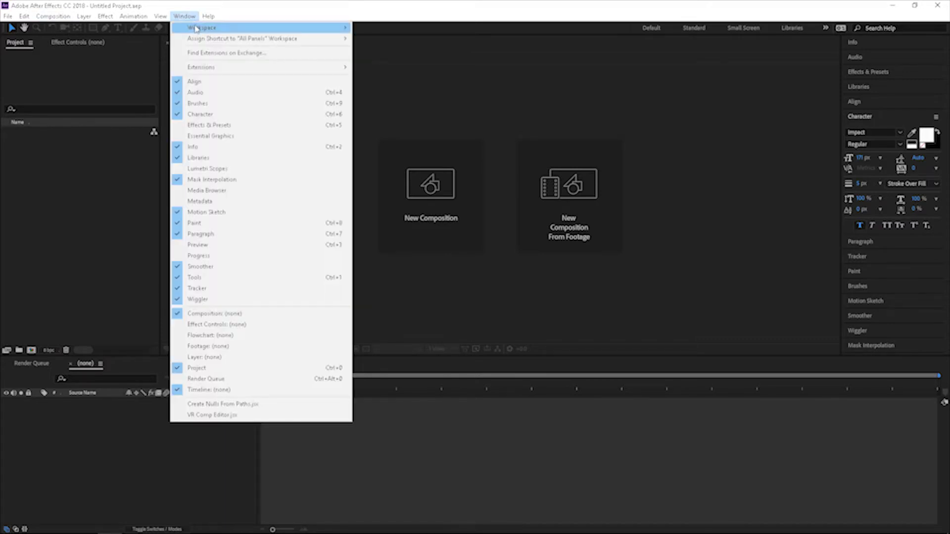
mouse_move(196, 28)
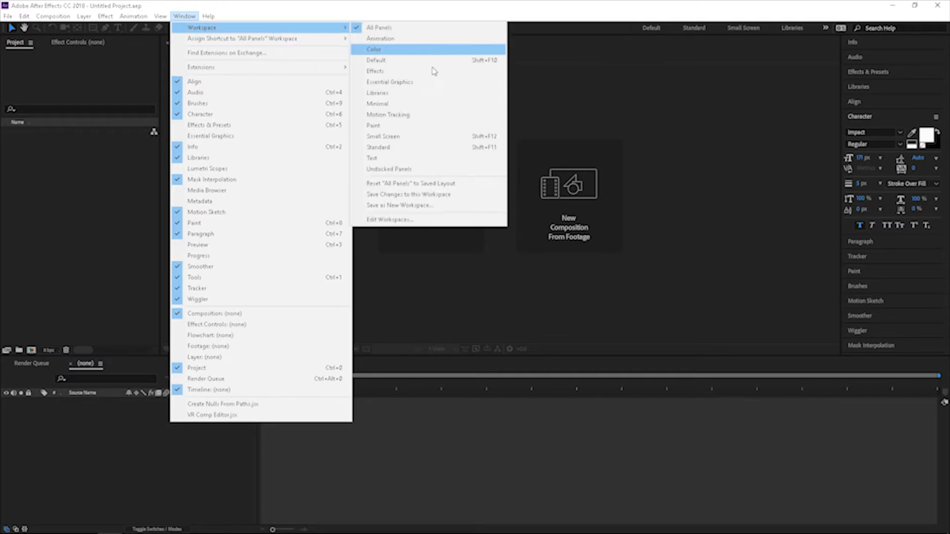
left_click(418, 187)
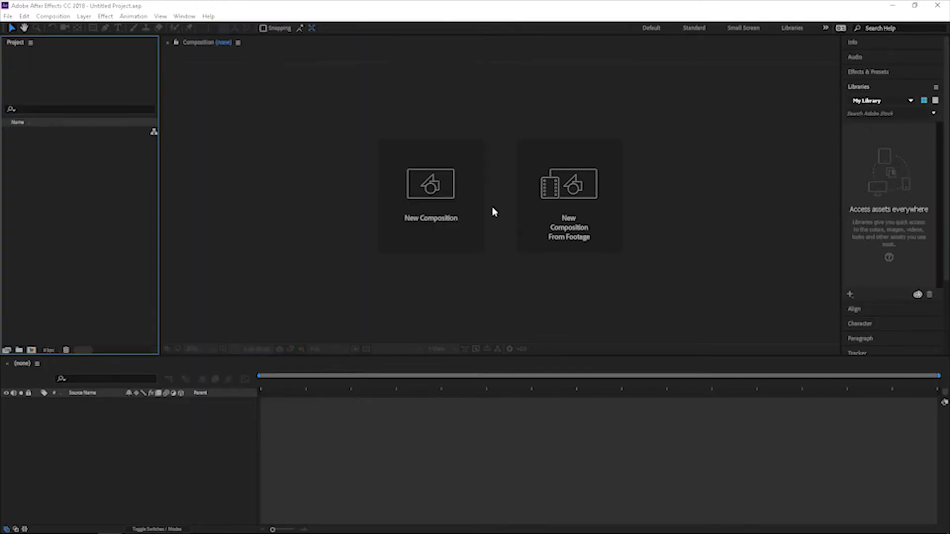
left_click(193, 16)
mouse_move(204, 31)
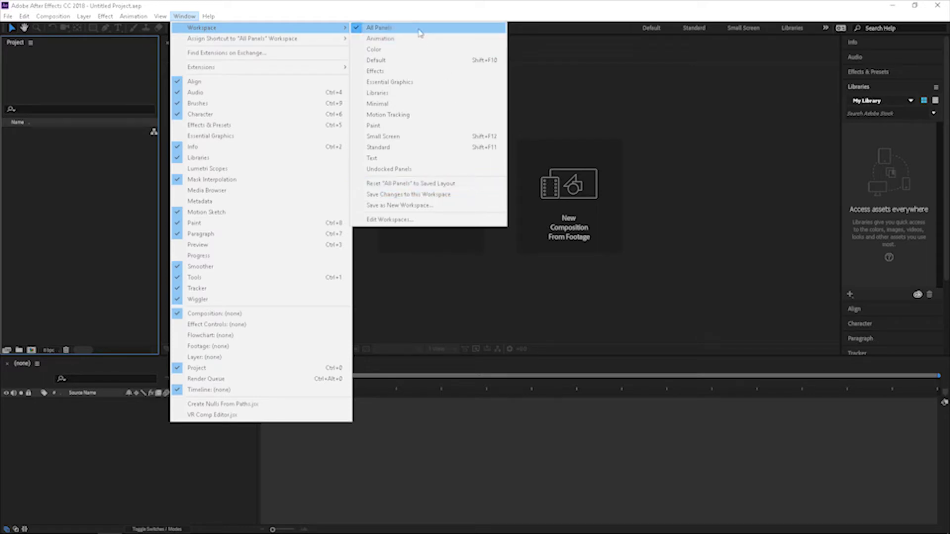
left_click(423, 7)
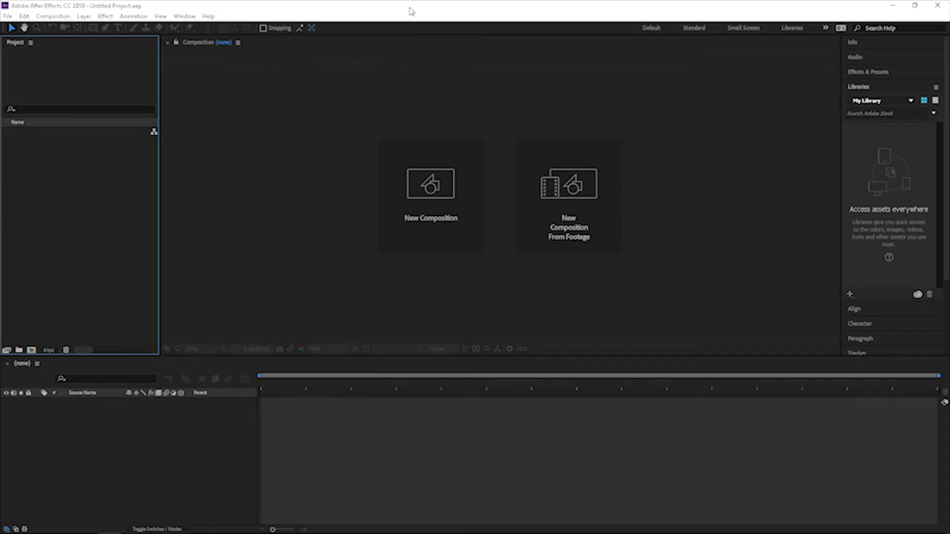
- Import Ricemancake.mov and hae_1111.tif from the Desktop's New folder
double_click(95, 189)
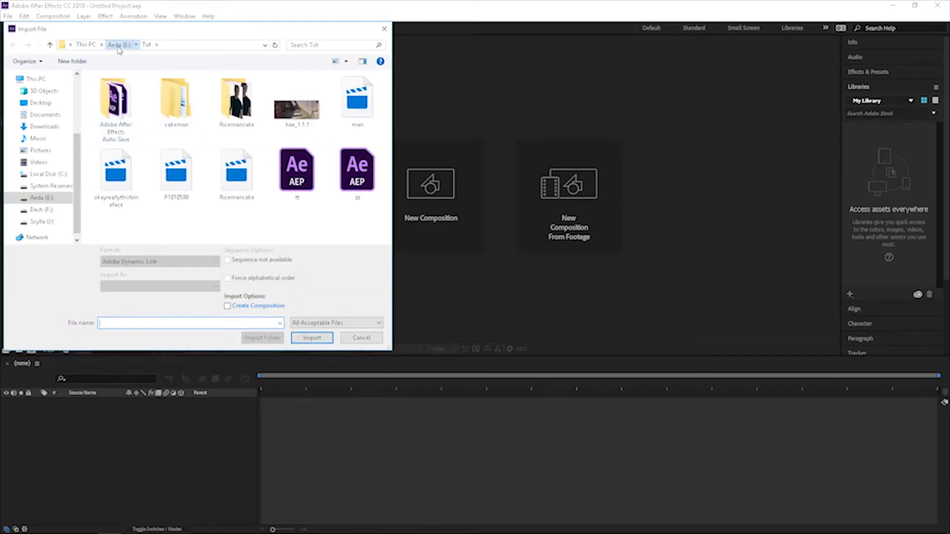
left_click(86, 45)
left_click(40, 103)
double_click(228, 108)
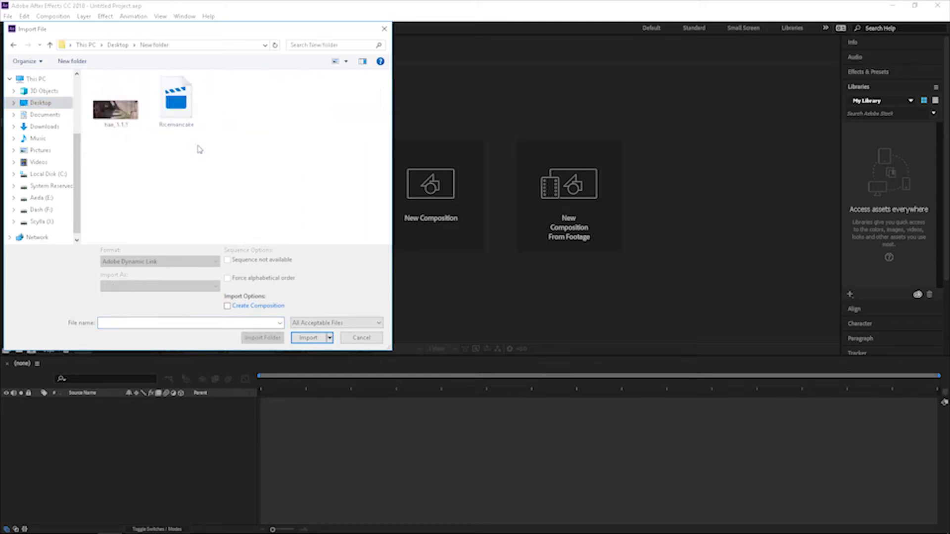
left_click_drag(229, 179, 121, 75)
left_click(309, 338)
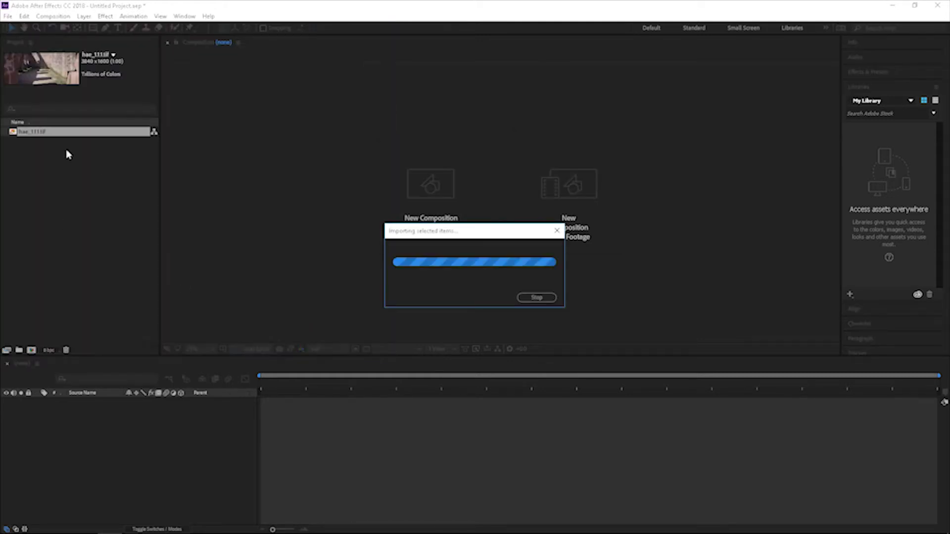
- Create a Ricemancake composition from the Ricemancake.mov footage
left_click(90, 168)
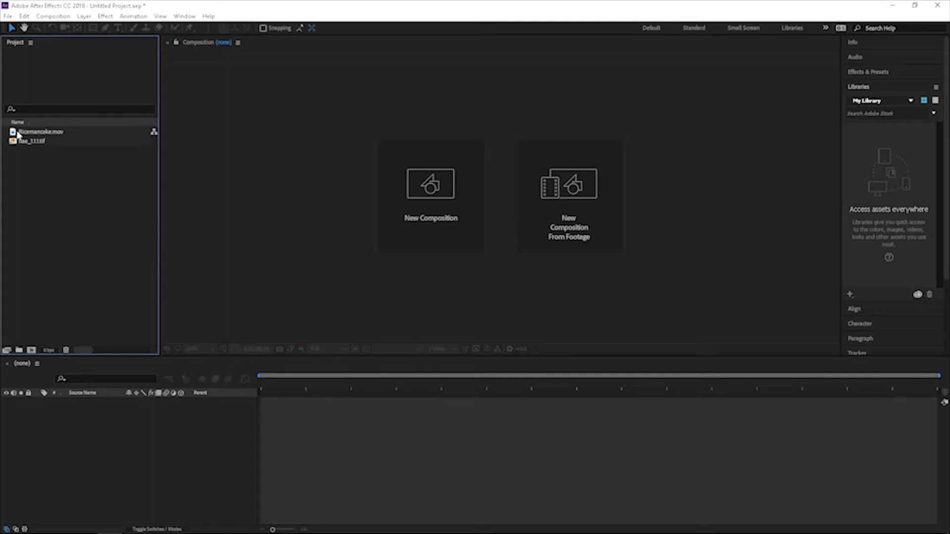
left_click(15, 133)
left_click_drag(14, 133, 31, 350)
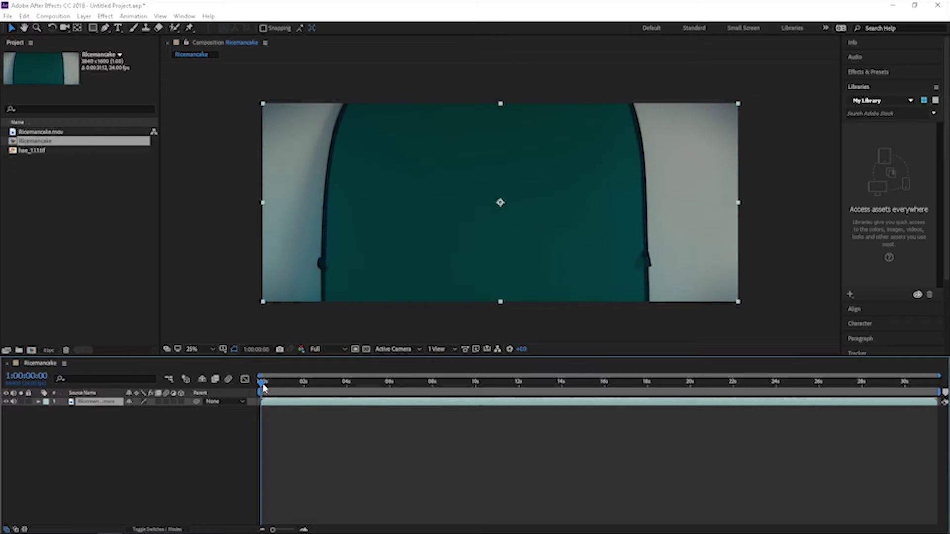
left_click_drag(262, 387, 383, 392)
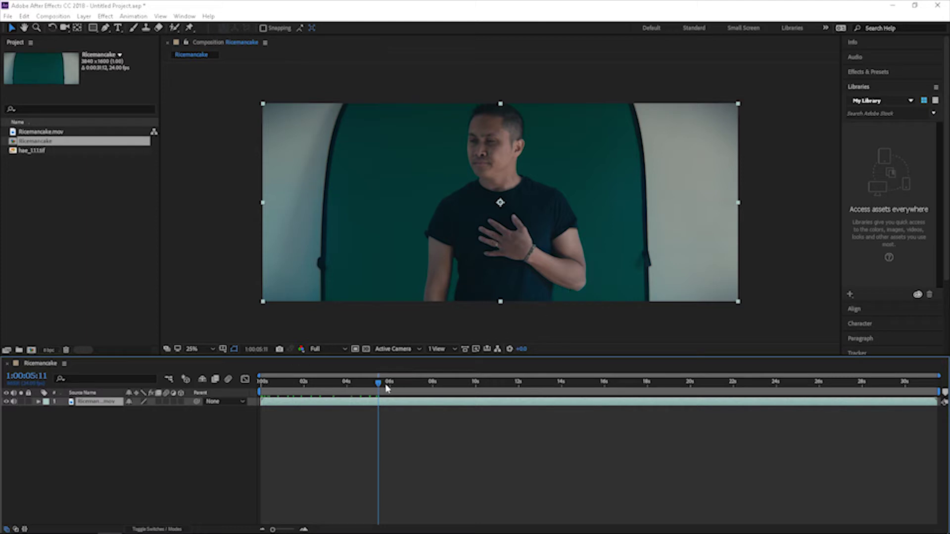
left_click_drag(386, 388, 436, 402)
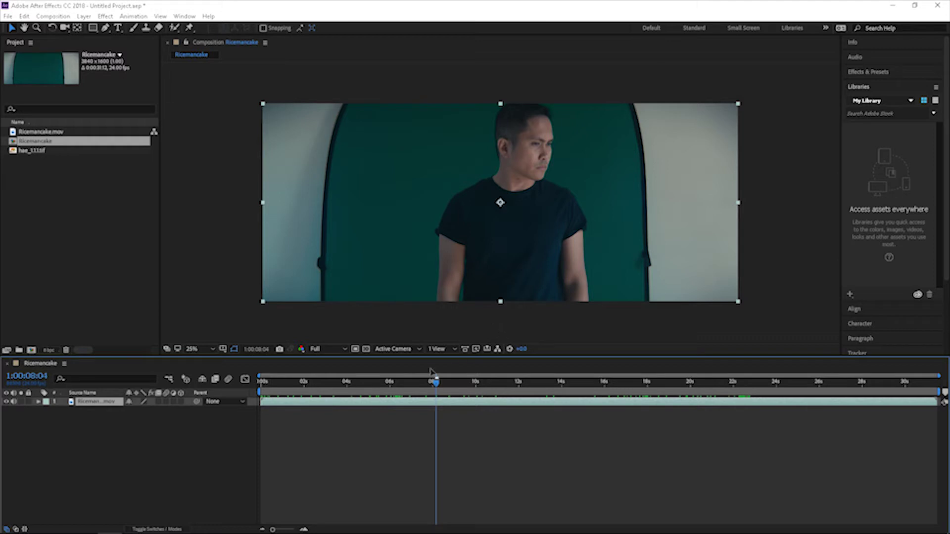
- Trim Ricemancake.mov's in-point at 7:23, shift the layer to start at 0:00, and scrub to review
mouse_move(435, 382)
left_mouse_down()
mouse_move(442, 385)
mouse_move(432, 386)
left_mouse_up()
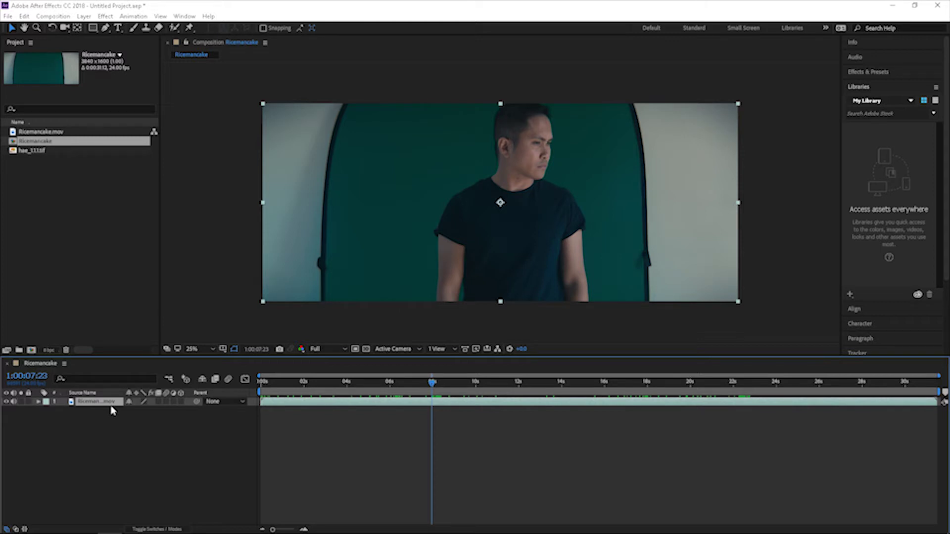
key("alt+bracketleft")
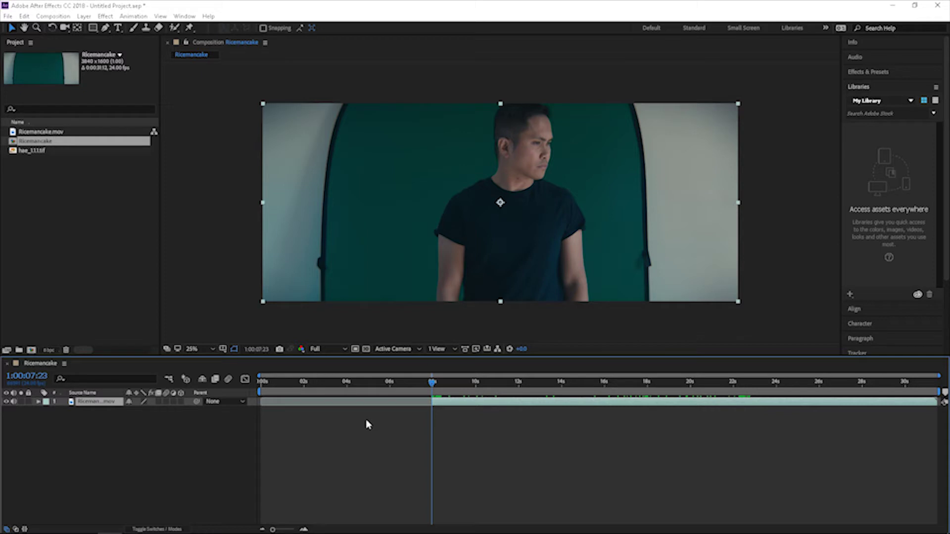
key("alt+Home")
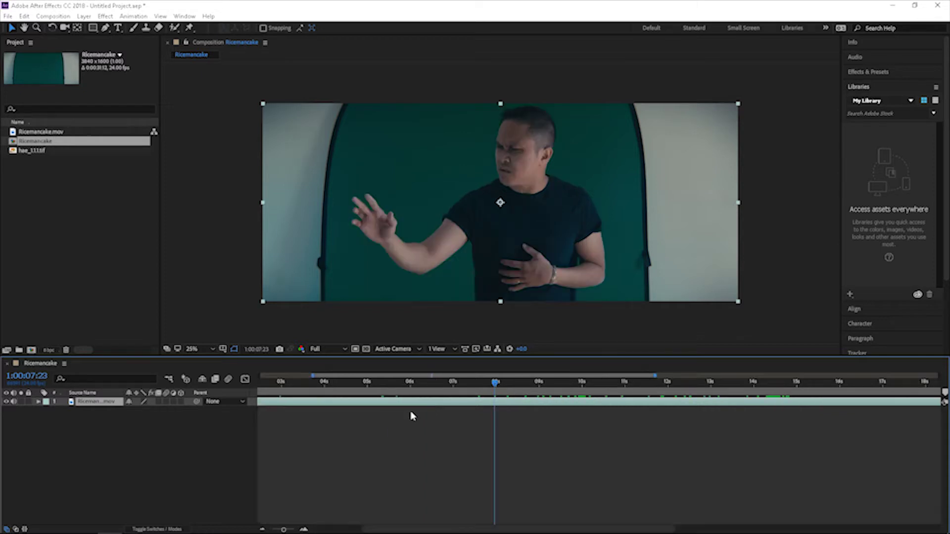
key("Home")
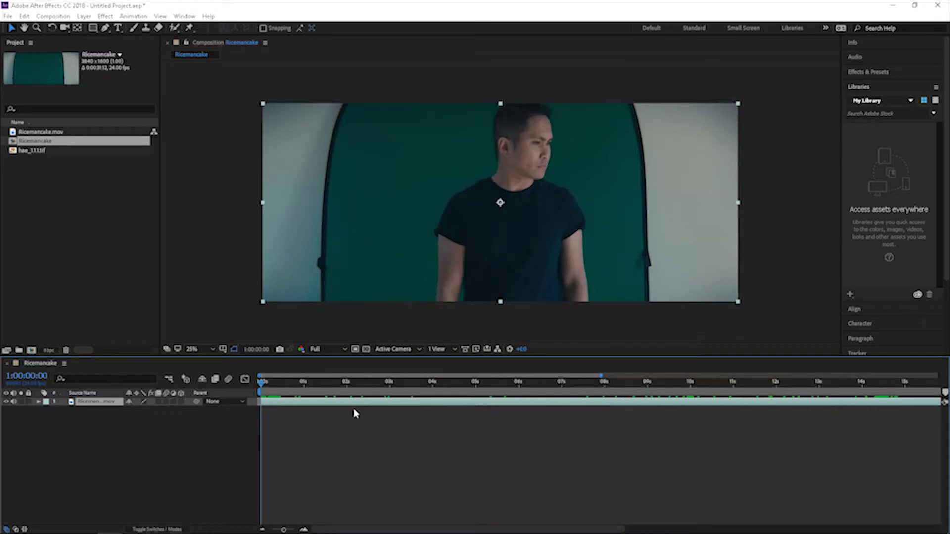
left_click_drag(553, 389, 858, 396)
key("minus")
key("minus")
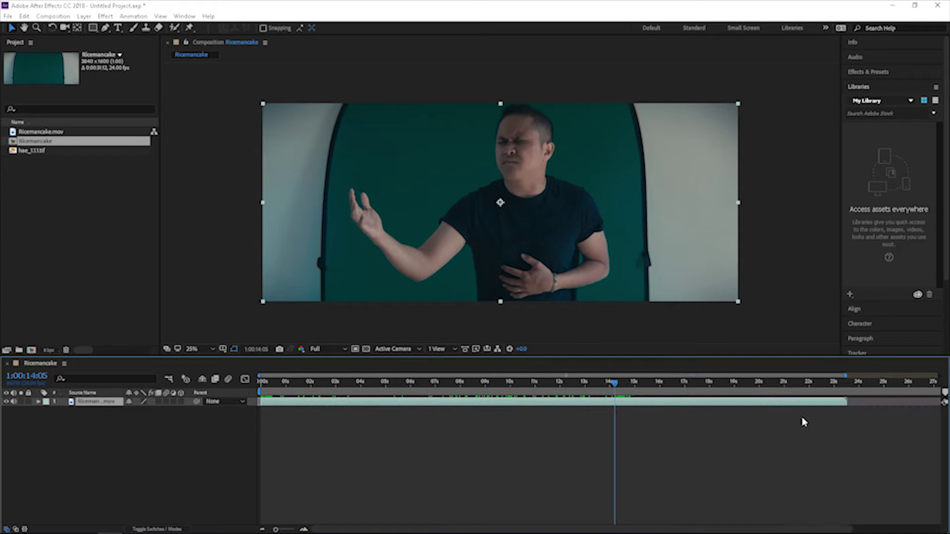
left_click_drag(615, 385, 742, 396)
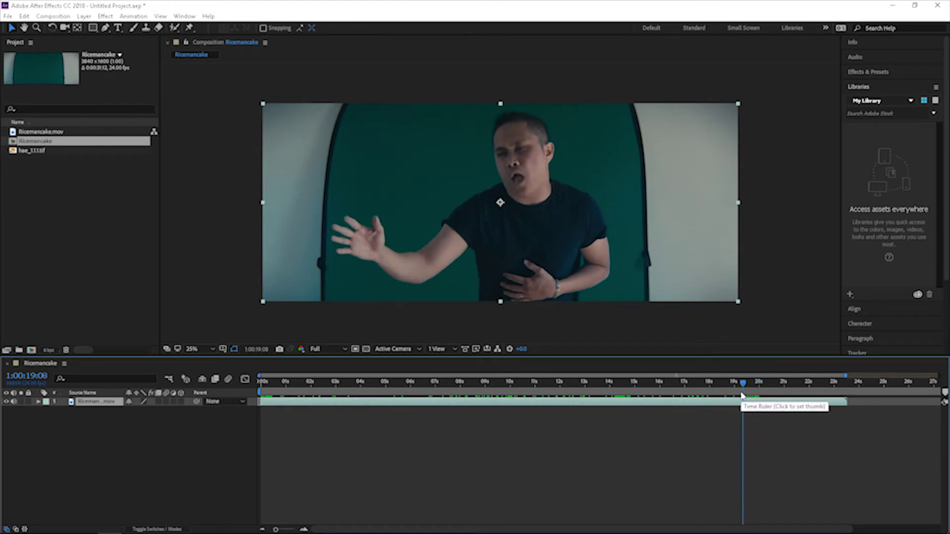
- In Composition Settings, set Duration to 0:00:19:00 and Start Timecode to 0:00:00:00
right_click(595, 430)
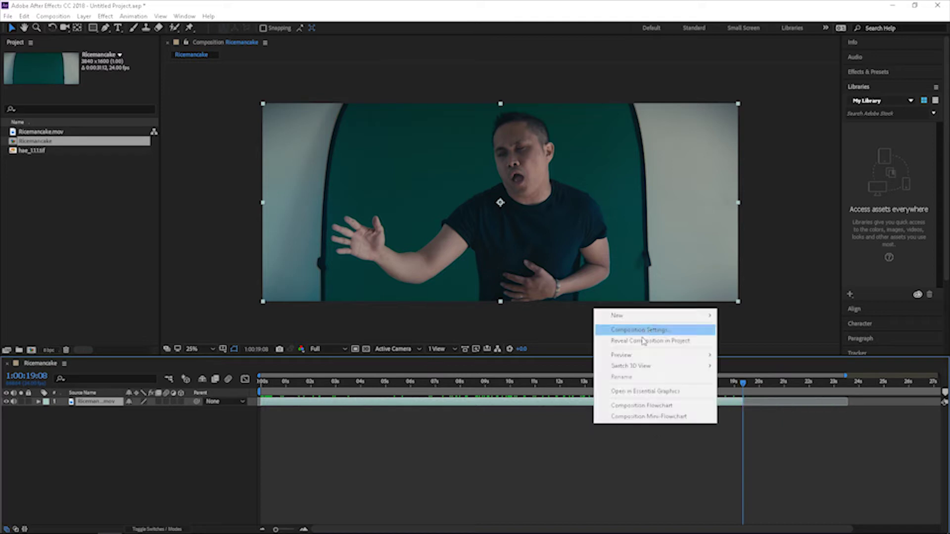
right_click(511, 431)
left_click(556, 337)
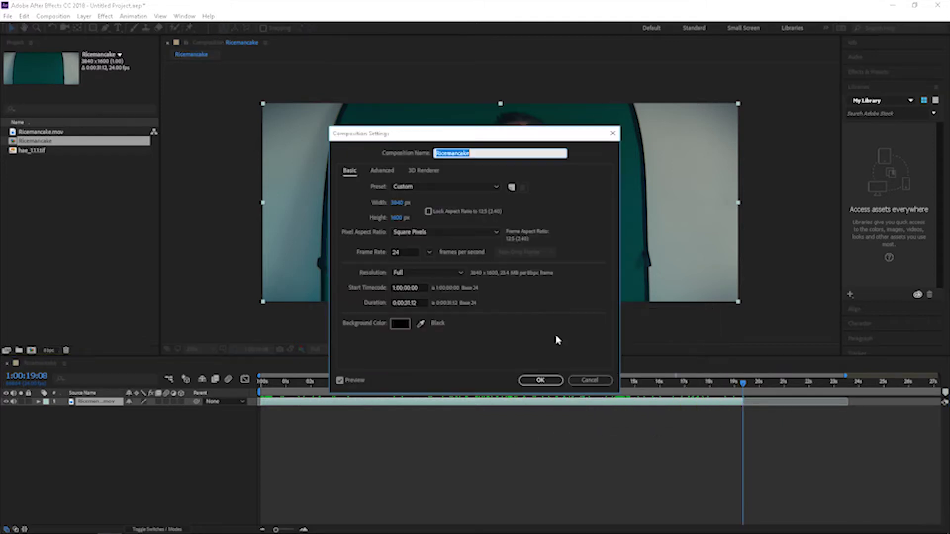
left_click(408, 302)
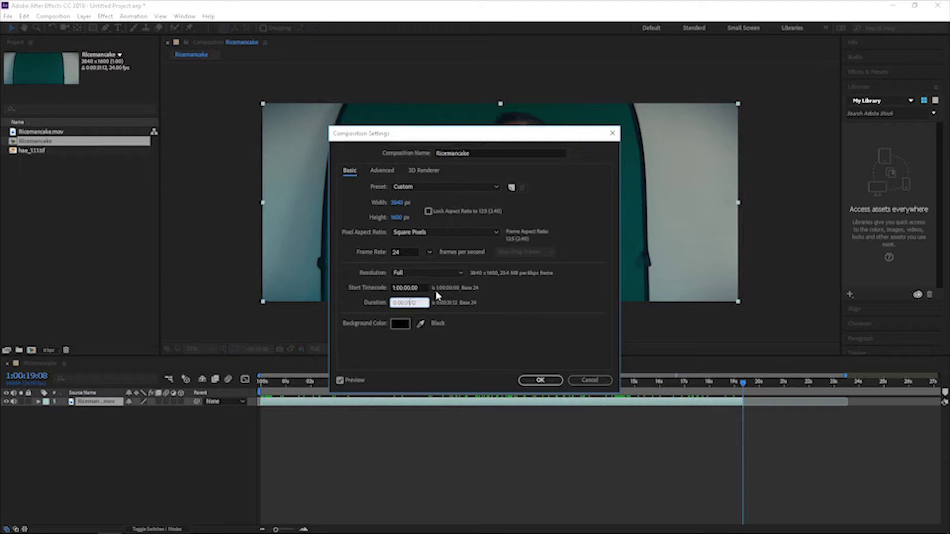
type("19")
left_click(397, 287)
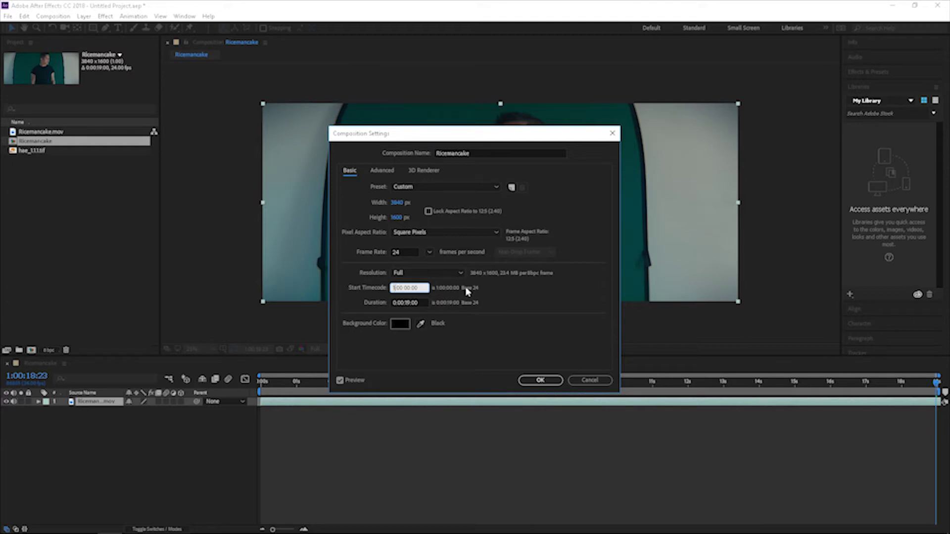
type("0")
left_click(548, 381)
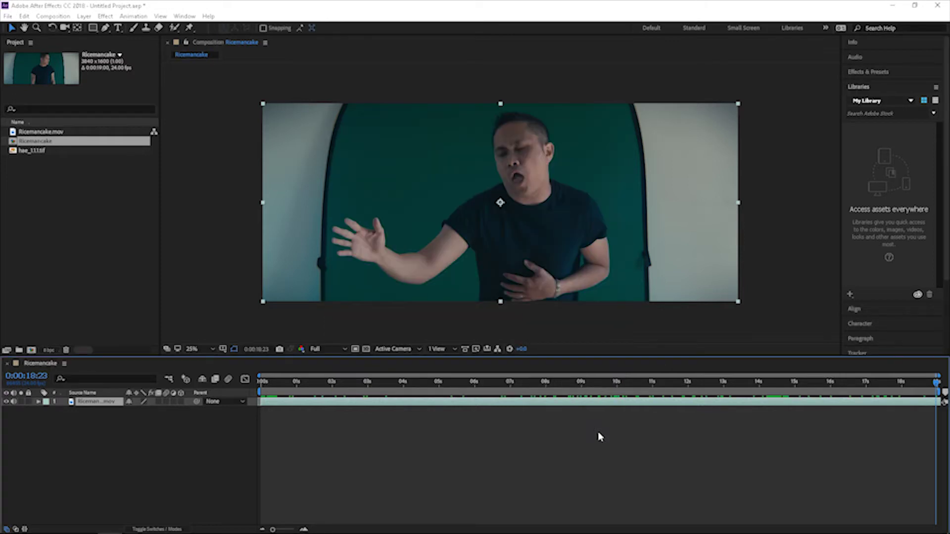
left_click_drag(629, 394, 246, 399)
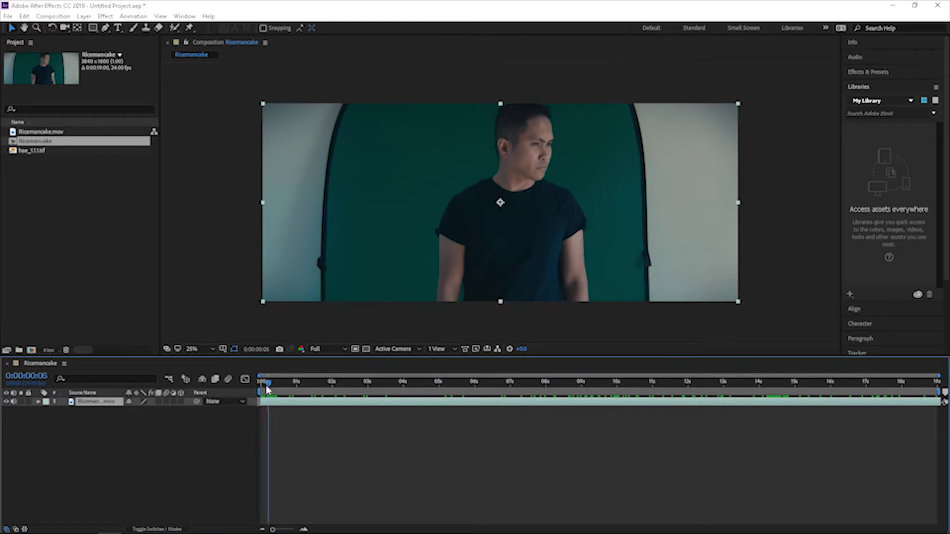
- Change the composition frame size to 1920 x 800 in Composition Settings
left_click(54, 16)
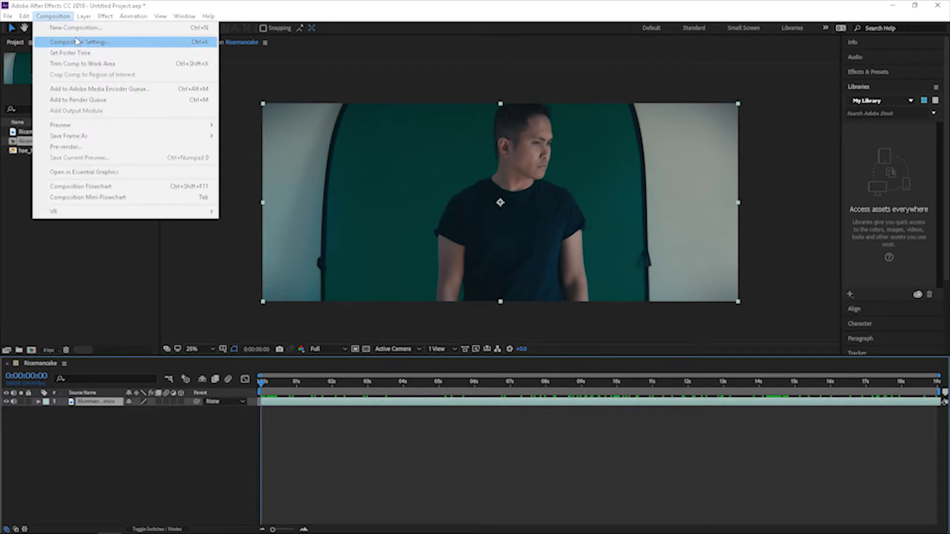
left_click(78, 42)
left_click(398, 203)
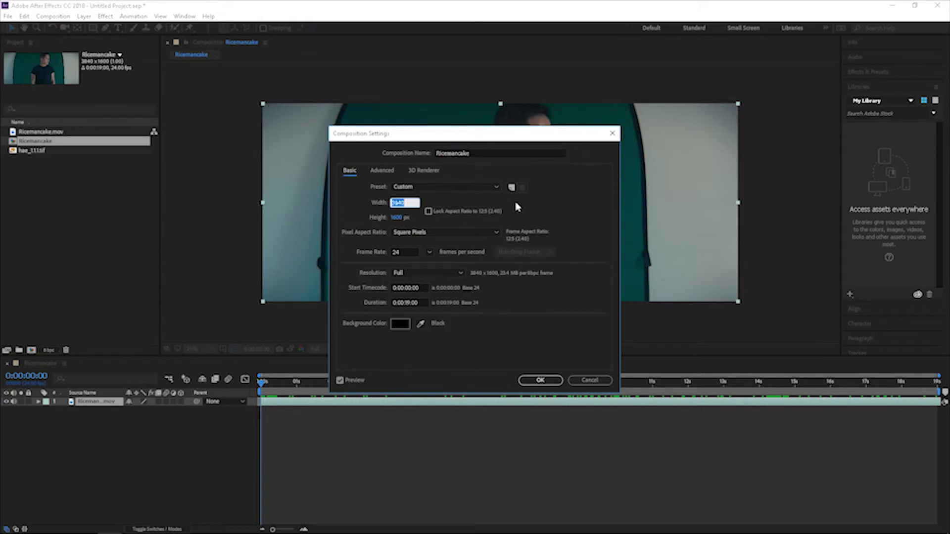
type("1920")
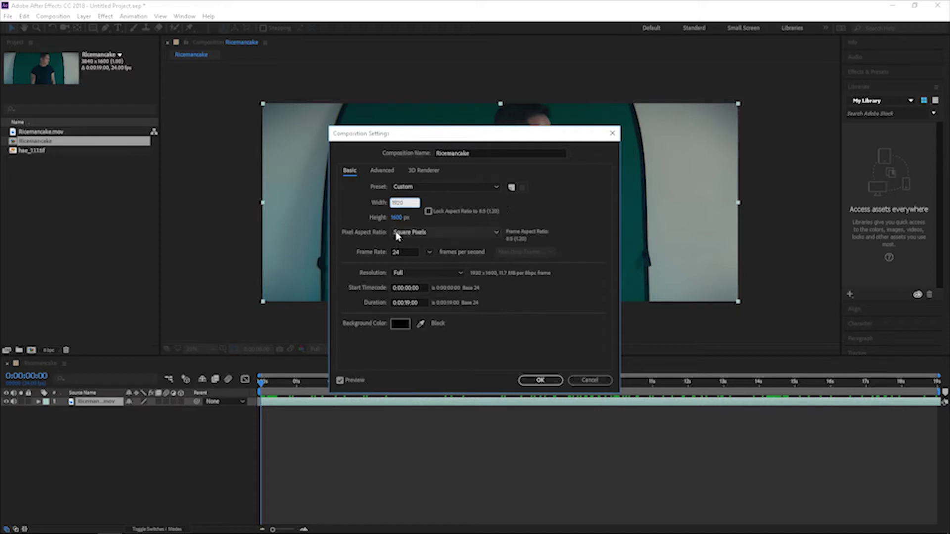
left_click(398, 218)
type("800")
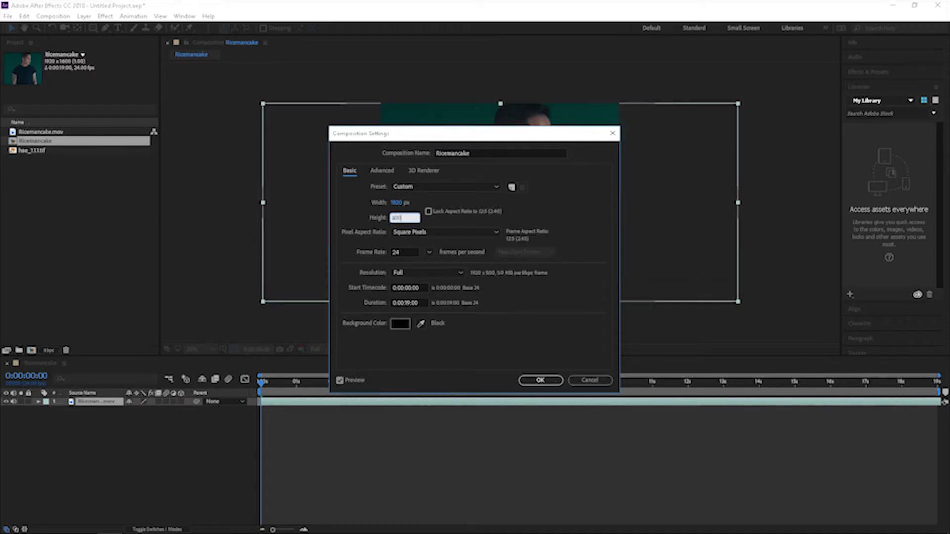
left_click(540, 381)
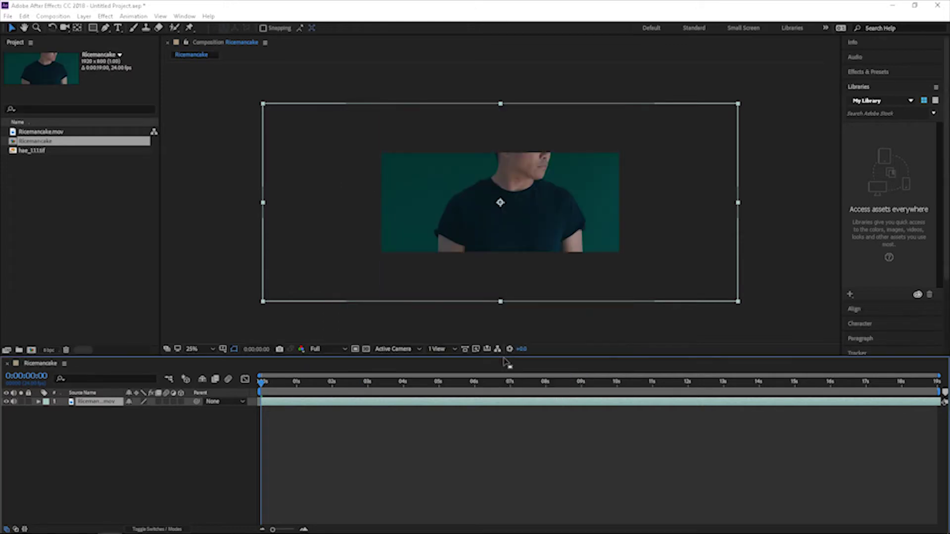
- Apply Transform > Fit to Comp to the Ricemancake.mov layer
right_click(113, 403)
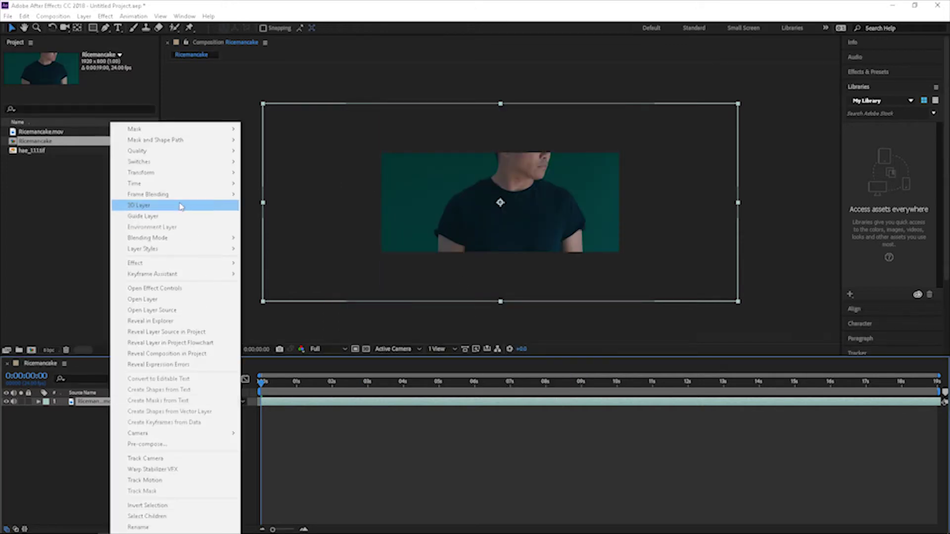
right_click(82, 402)
mouse_move(130, 173)
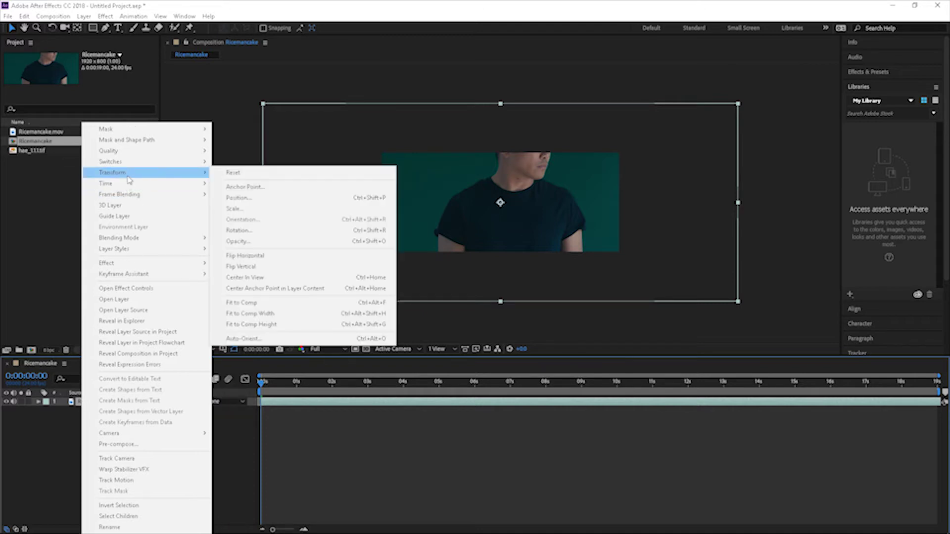
left_click(268, 303)
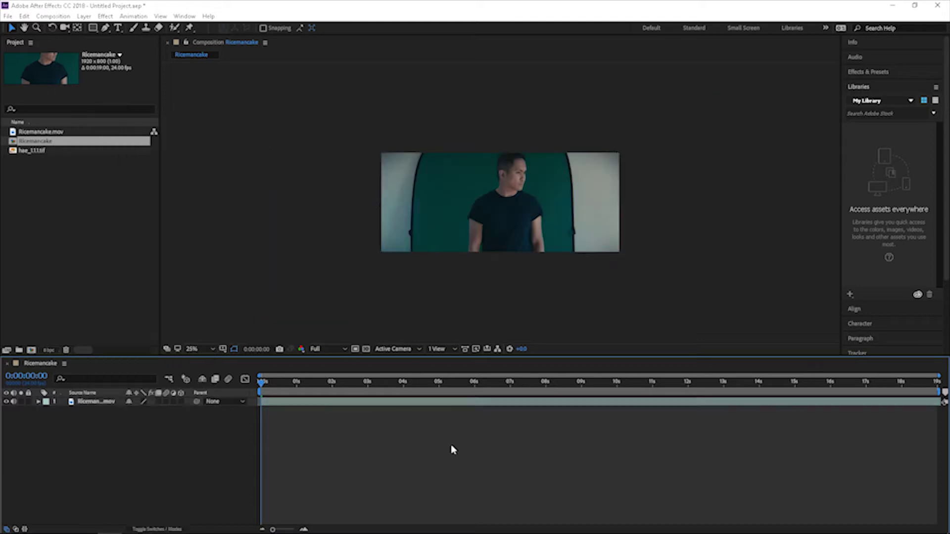
- View the footage at 100% and set the preview resolution to Half
key("/")
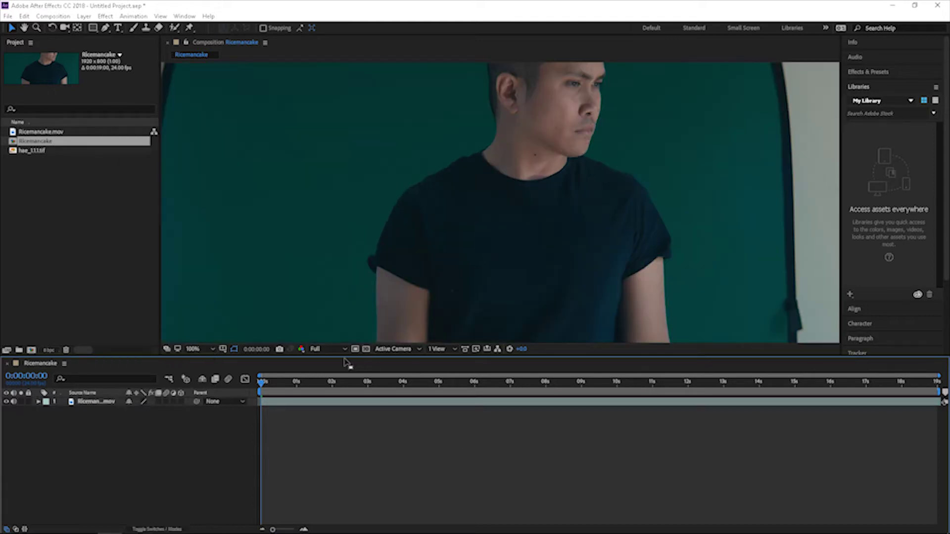
left_click(326, 349)
left_click(330, 386)
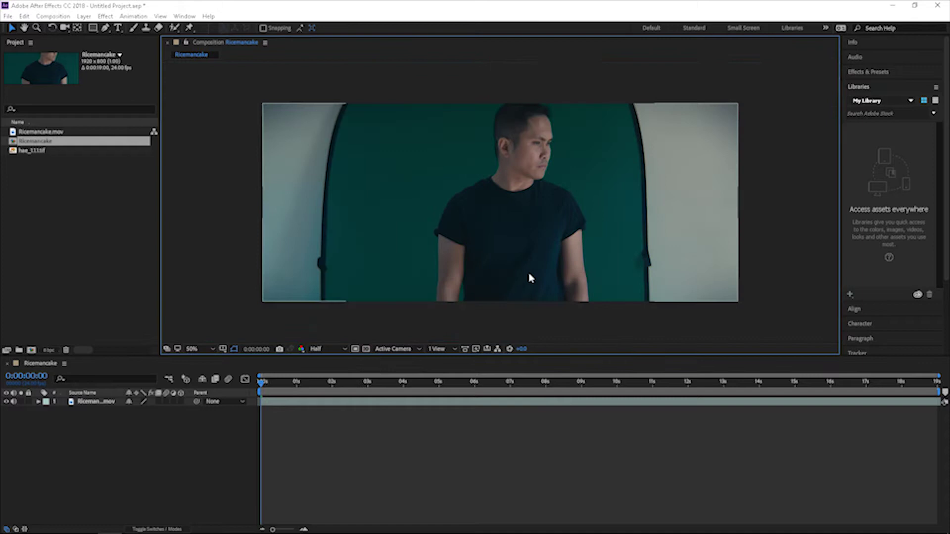
scroll(528, 275, "down", 2)
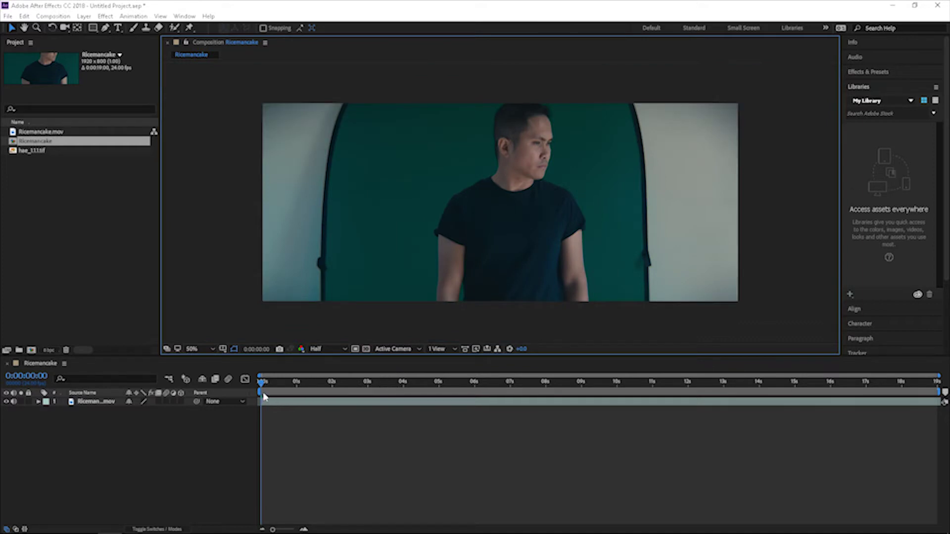
- Select the Pen tool and scrub the playhead to about 0:00:17:15
left_click(105, 28)
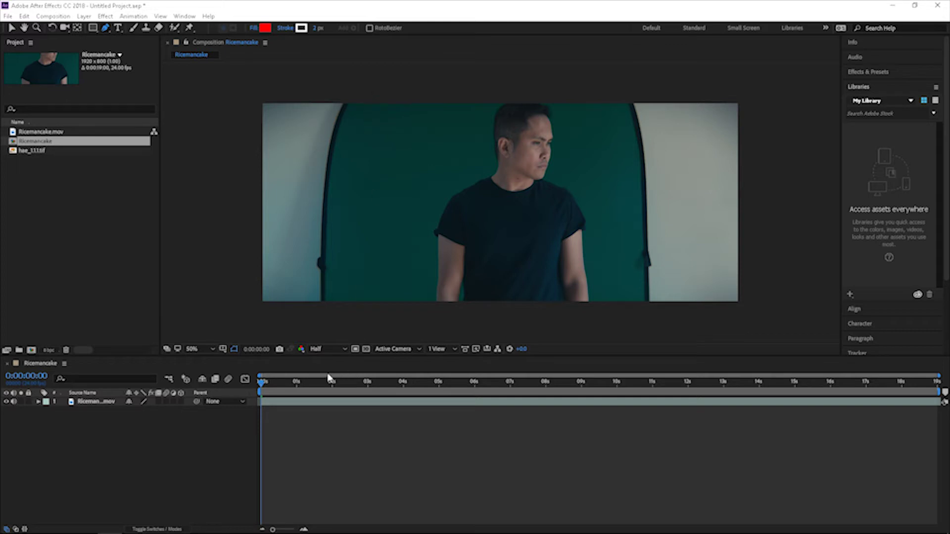
left_click(265, 384)
left_click_drag(265, 384, 380, 392)
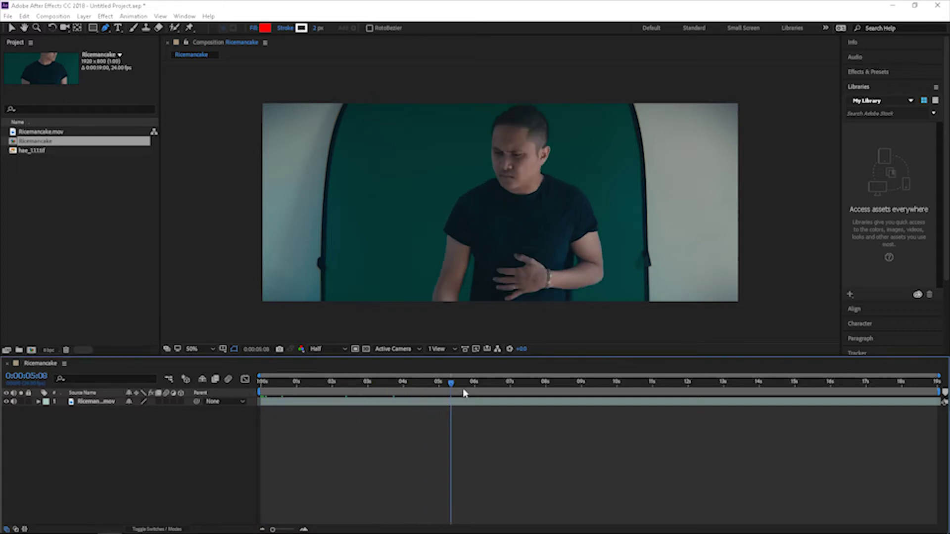
left_click_drag(464, 393, 888, 401)
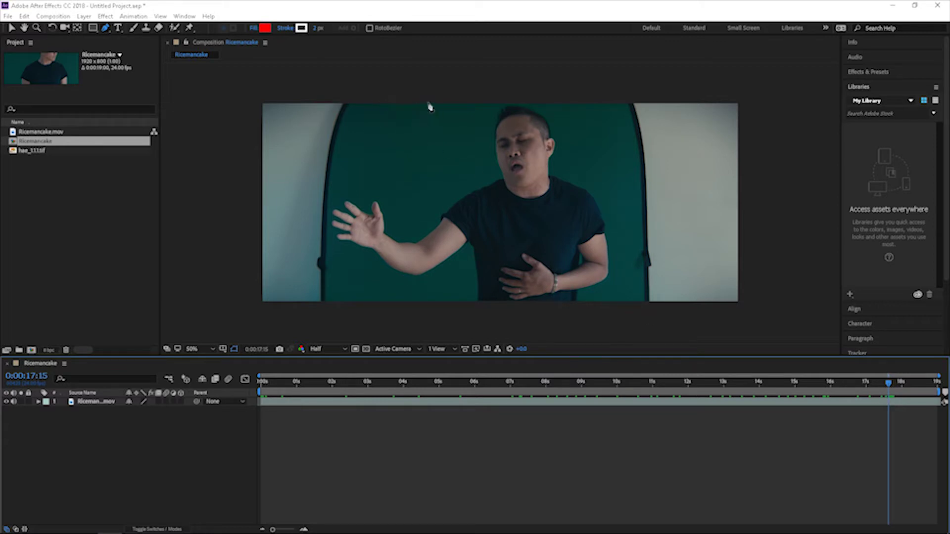
- Delete the accidental shape path and select the Ricemancake.mov layer
left_click(410, 92)
left_click_drag(390, 134, 344, 173)
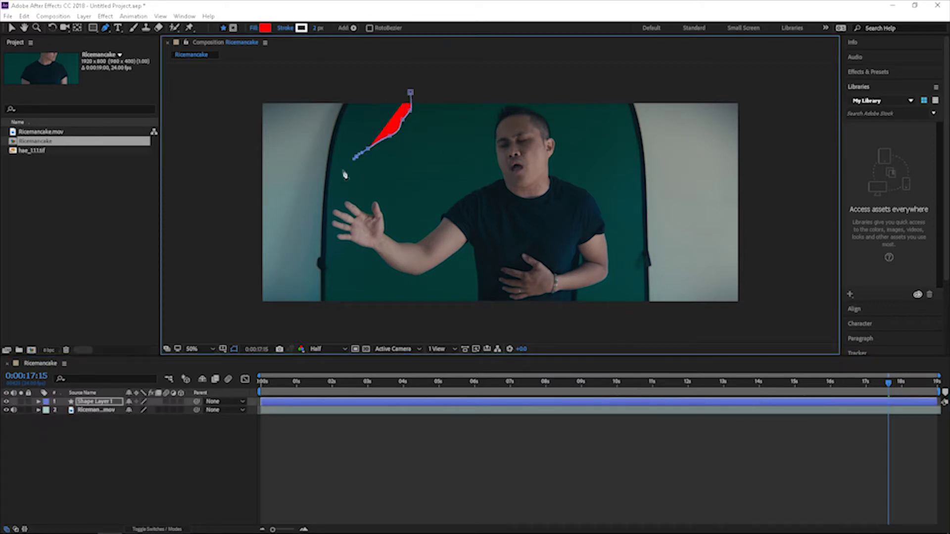
left_click(343, 171)
key("Delete")
left_click(107, 403)
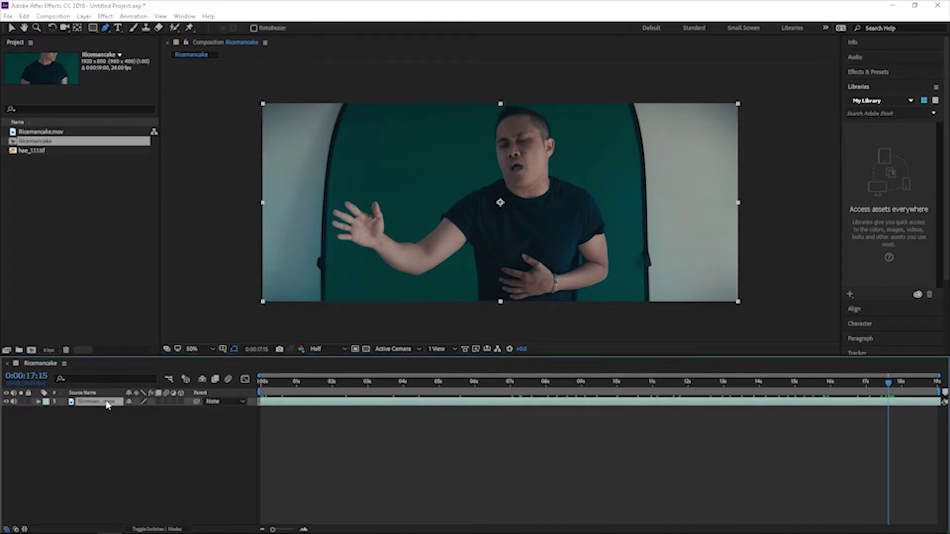
- Start the mask above the raised hand and trace down its left side
left_click(393, 101)
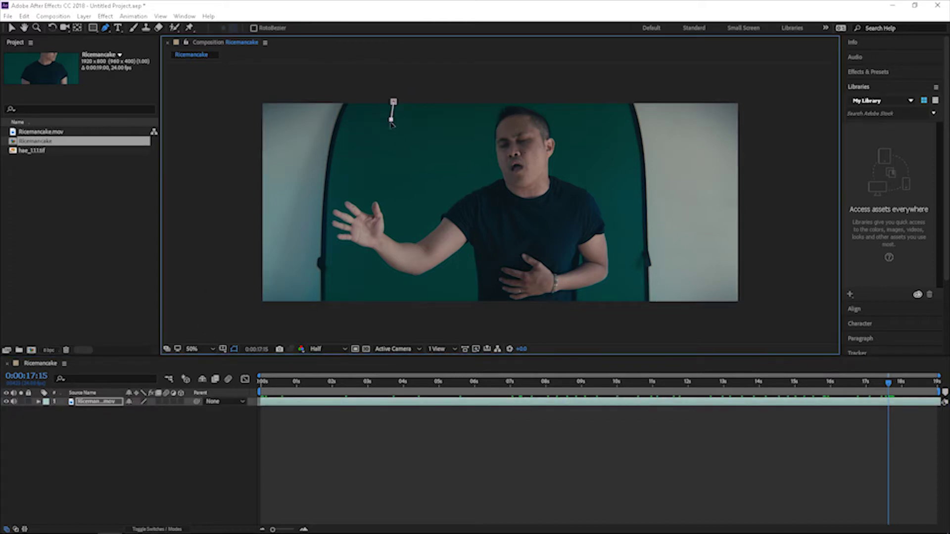
left_click(392, 119)
left_click(382, 134)
left_click(363, 156)
left_click(355, 167)
left_click(340, 186)
scroll(346, 213, "up", 2)
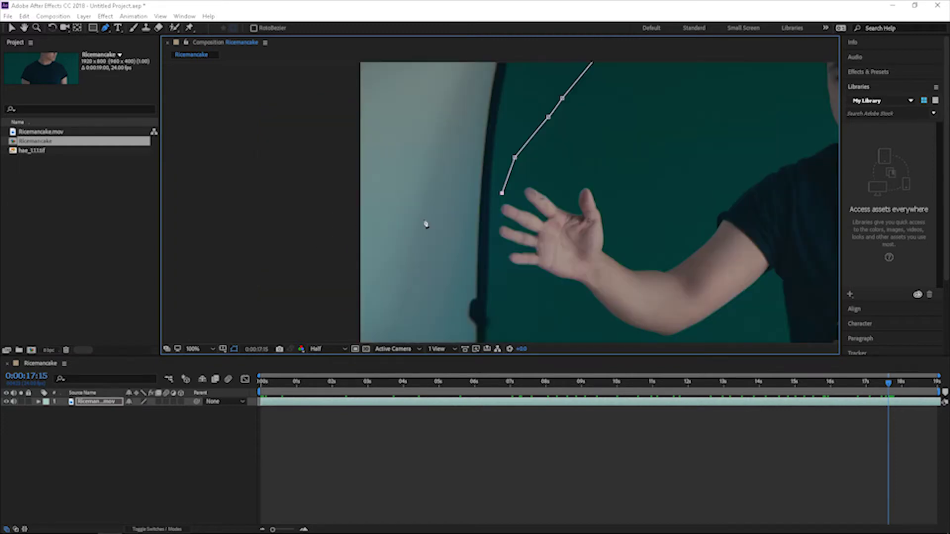
- Extend the mask outline down past the hand toward the bottom of the frame
left_click(496, 218)
left_click(492, 240)
left_click(494, 261)
left_click(494, 283)
left_click(500, 300)
scroll(529, 304, "down", 2)
scroll(503, 244, "up", 1)
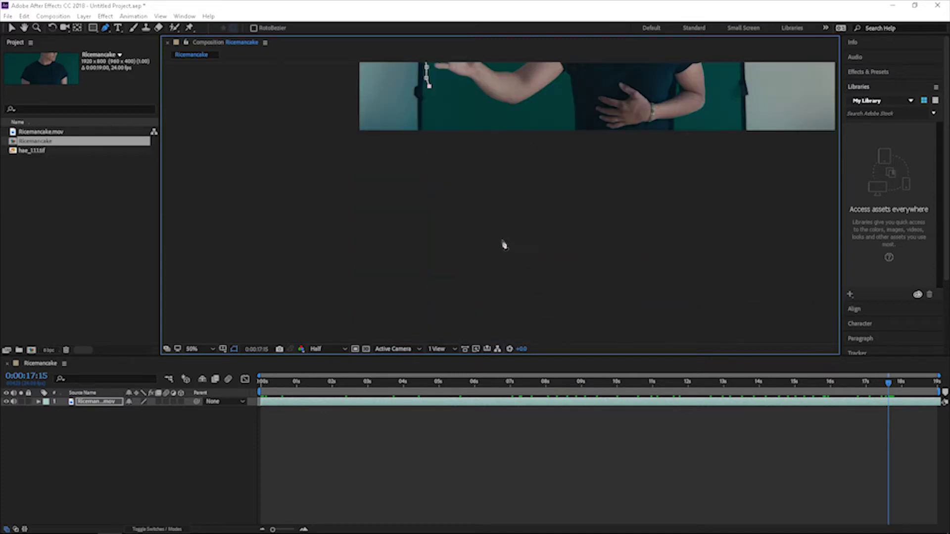
scroll(484, 184, "down", 1)
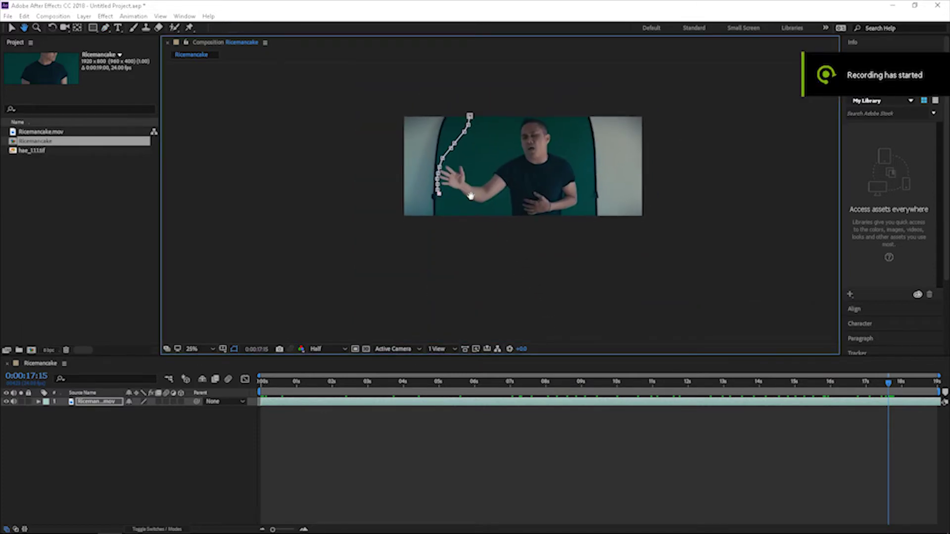
scroll(494, 193, "up", 1)
left_click_drag(471, 241, 397, 226)
- Continue the mask downward, undoing misplaced points and placing a new bottom-left point
left_click(385, 234)
left_click(389, 246)
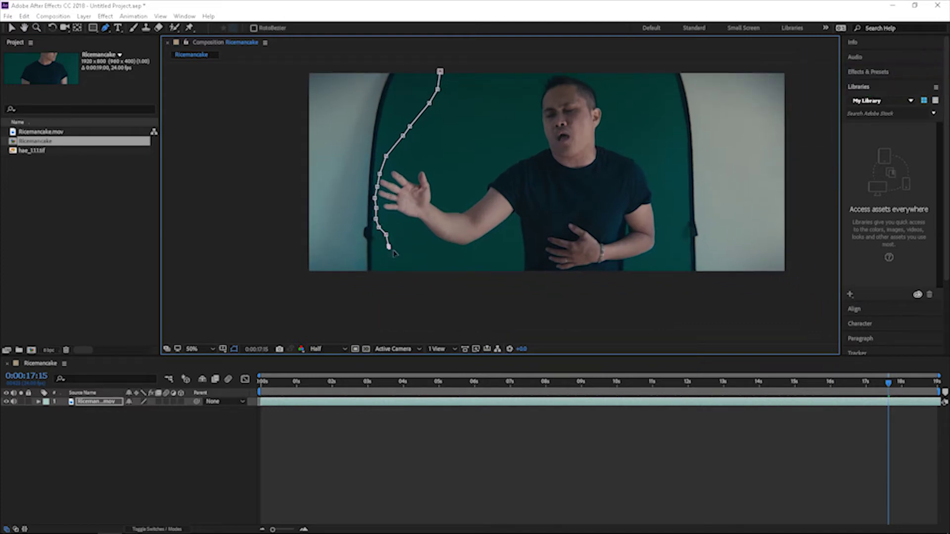
left_click(391, 250)
left_click(395, 275)
left_click(390, 290)
key("ctrl+z")
key("ctrl+z")
left_click(379, 289)
key("ctrl+z")
key("ctrl+z")
key("ctrl+z")
key("ctrl+z")
left_click(375, 292)
- Run the mask outline along the bottom and turn it up the right side
left_click(385, 301)
left_click(444, 308)
left_click(541, 305)
left_click(593, 307)
left_click(641, 302)
left_click(669, 285)
left_click(672, 272)
left_click(676, 259)
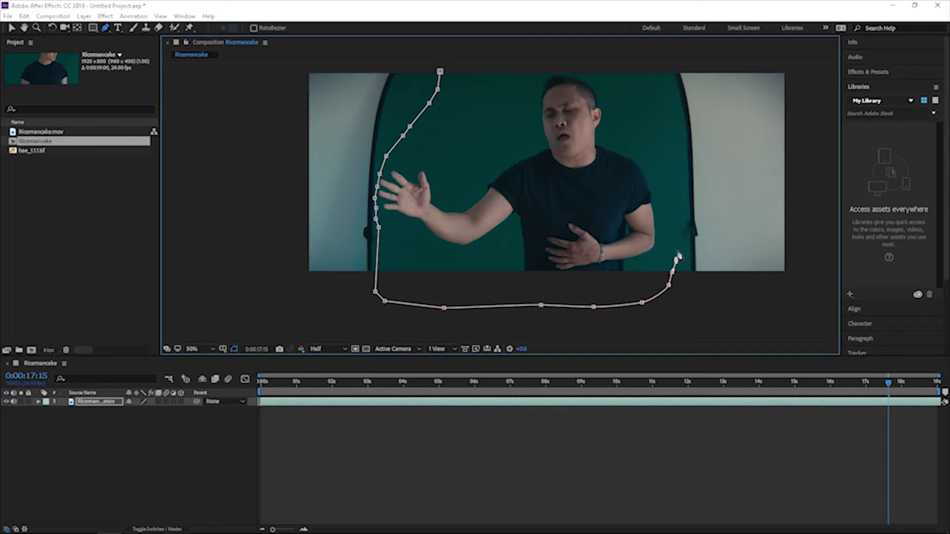
left_click(681, 217)
left_click(673, 184)
key("space")
left_click_drag(665, 159, 663, 201)
- Carry the mask up the man's right side and across the top
left_click(658, 194)
left_click(655, 171)
left_click(652, 146)
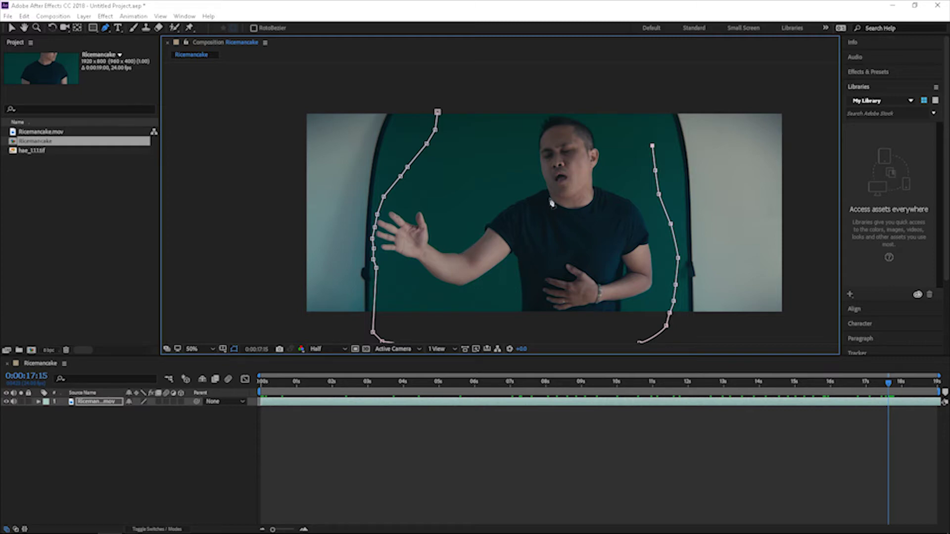
left_click(653, 111)
left_click(632, 103)
left_click(595, 100)
left_click(536, 105)
left_click(511, 103)
- Bring the outline back to its start and close the mask on the first point
left_click(489, 103)
left_click(476, 114)
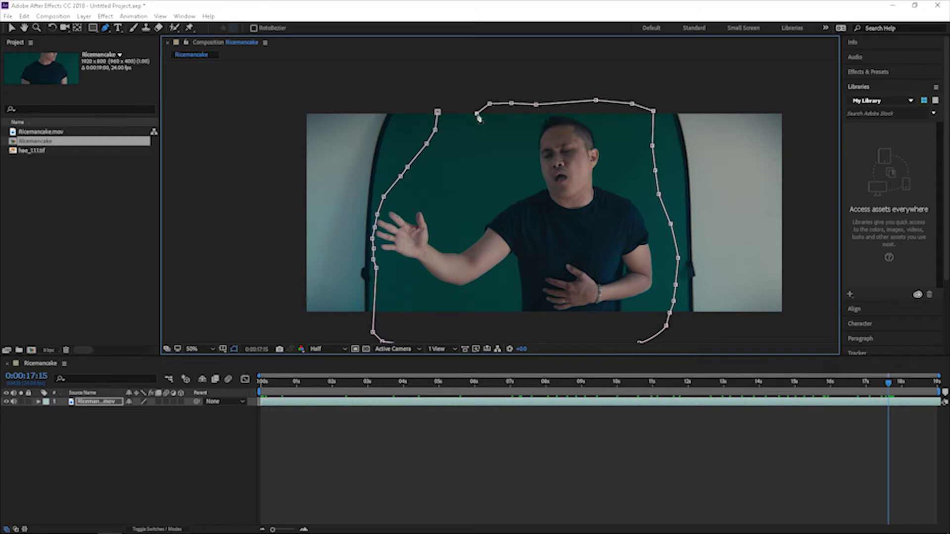
left_click(468, 118)
left_click(460, 122)
left_click(444, 127)
left_click(438, 112)
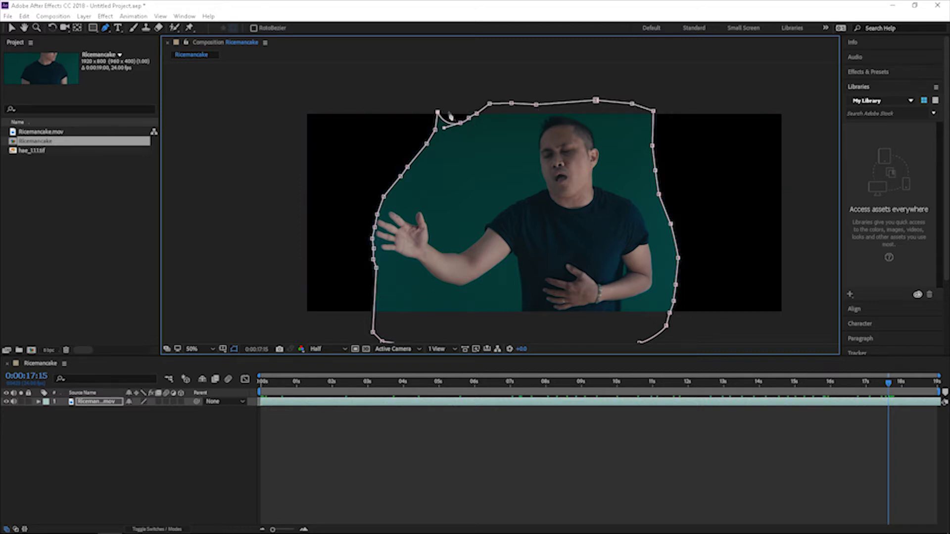
- Smooth the spiky top-left mask point and check the finished mask
left_click(11, 29)
left_click(12, 29)
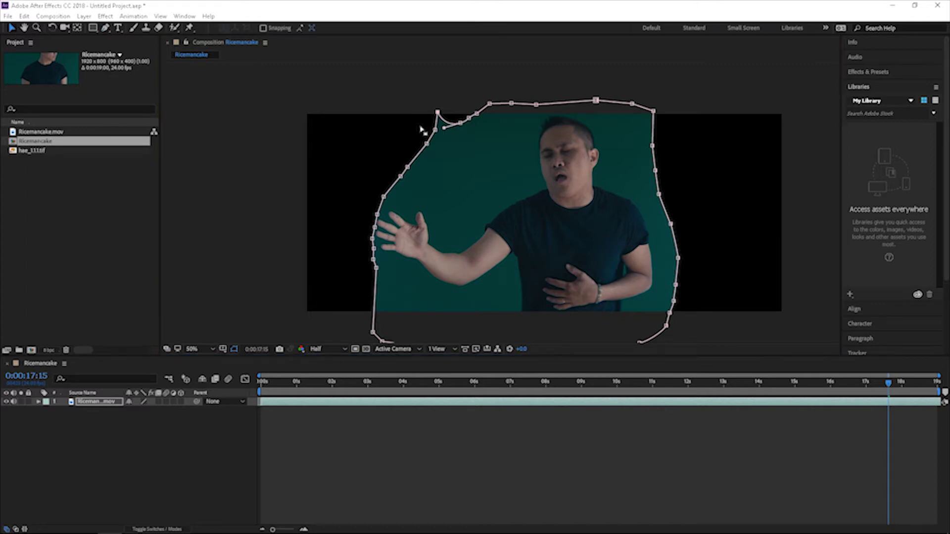
left_click(435, 117)
left_click_drag(438, 112, 446, 130)
left_click(633, 436)
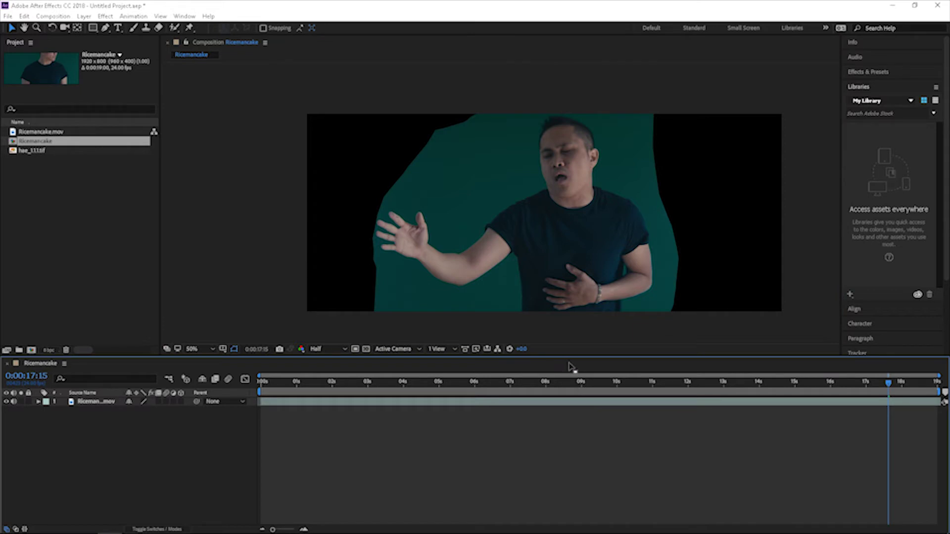
left_click(107, 400)
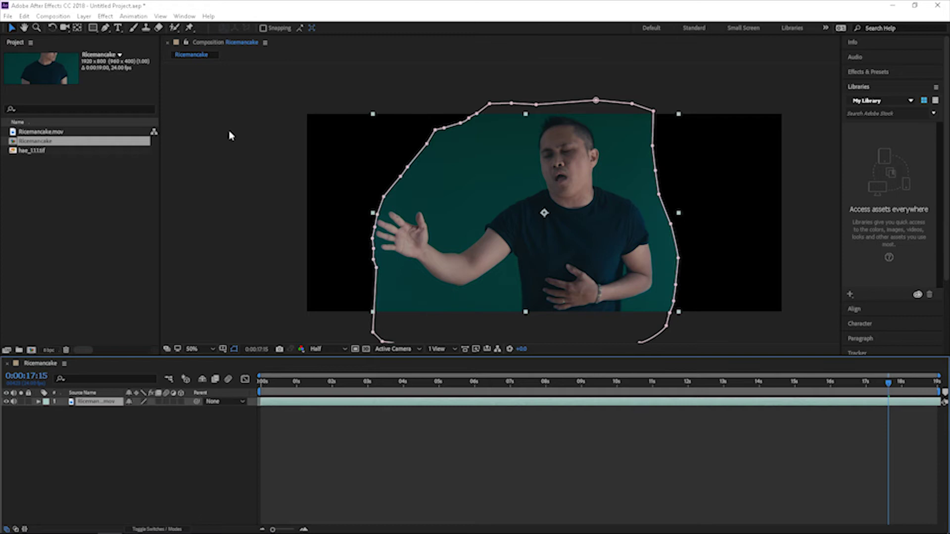
- Apply Keylight (1.2), sample the green backdrop as Screen Colour, and view Combined Matte
left_click(105, 16)
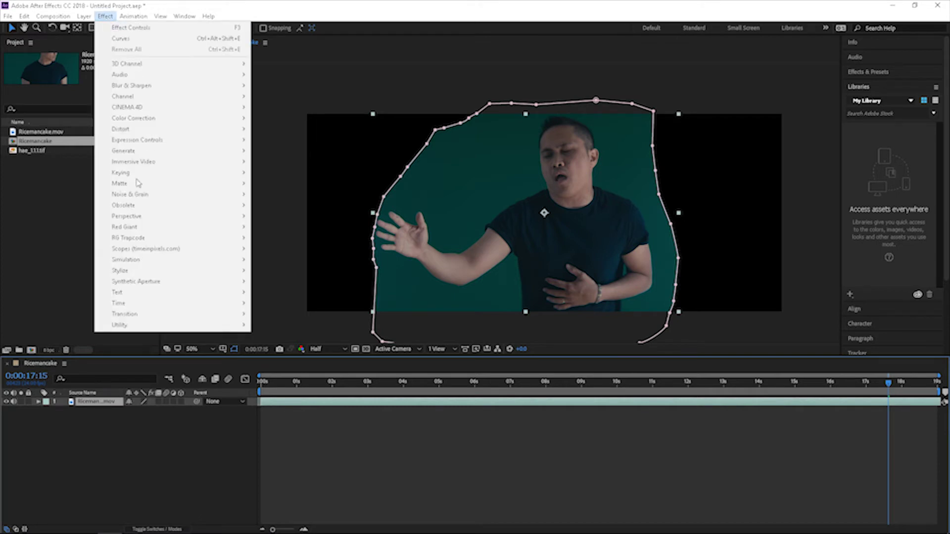
mouse_move(134, 178)
left_click(282, 259)
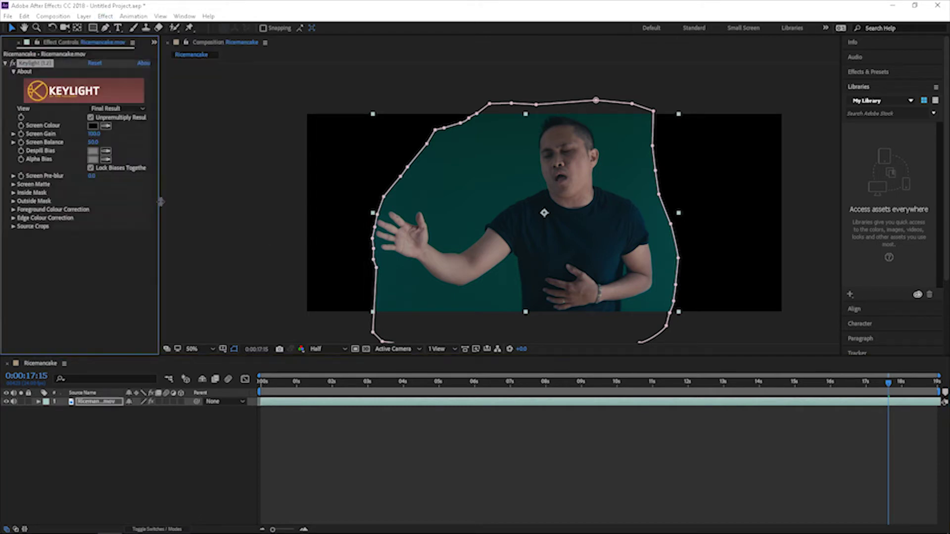
left_click(106, 126)
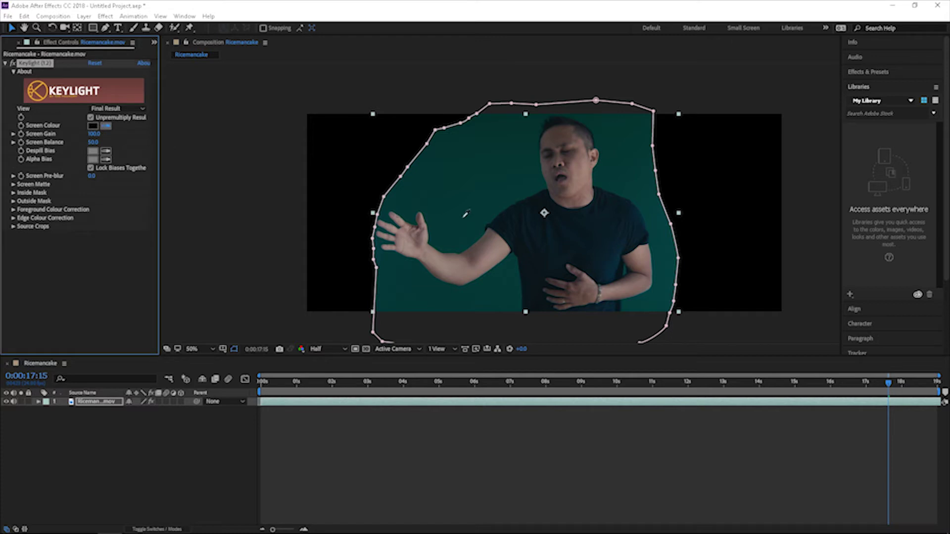
left_click(444, 187)
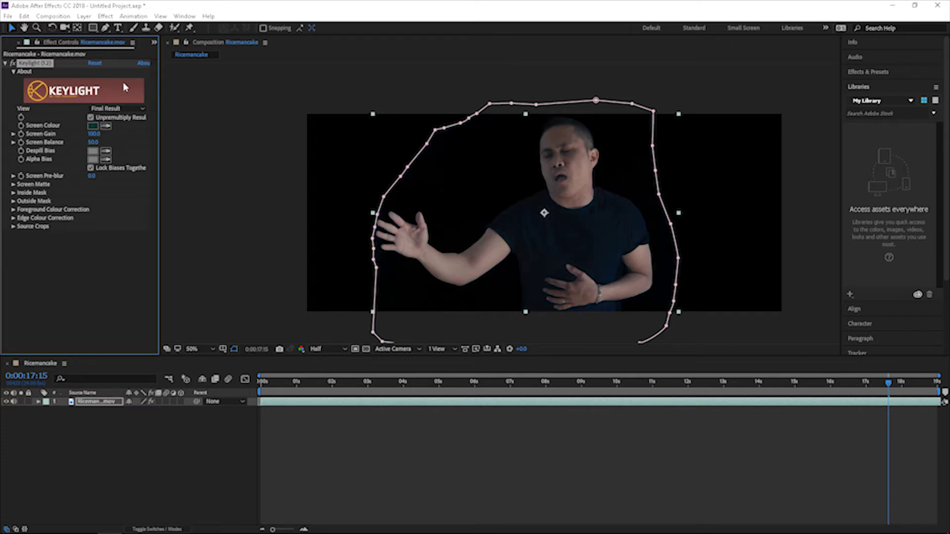
left_click(107, 109)
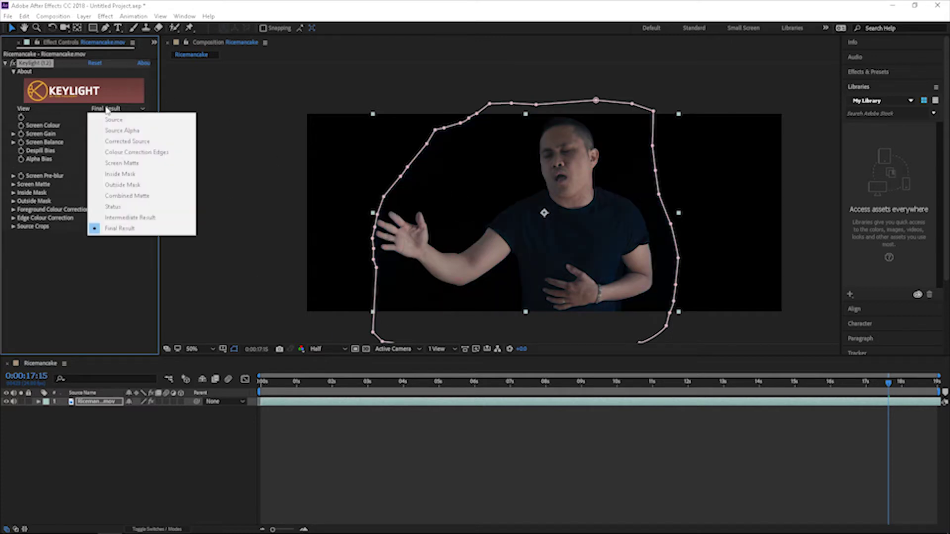
left_click(127, 195)
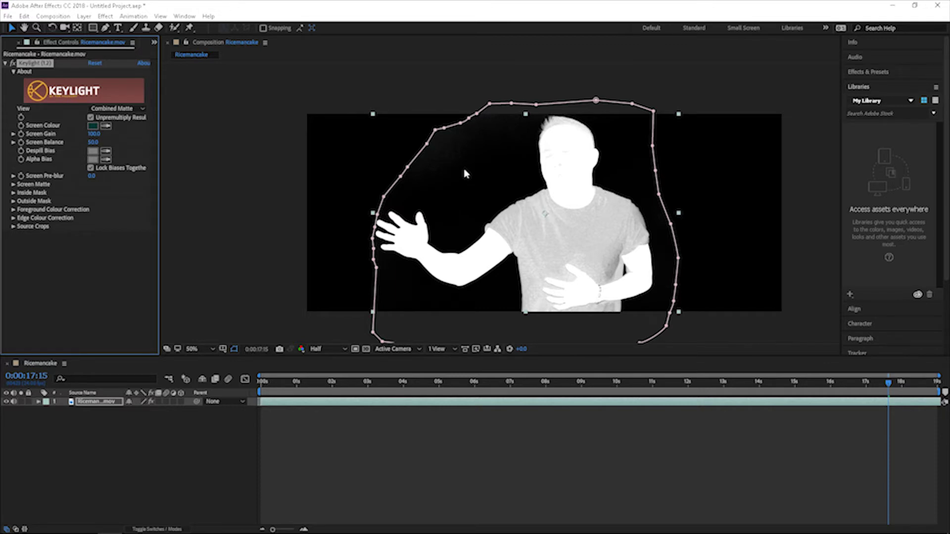
- Set Screen Pre-blur to 1.0 and adjust Clip White and Clip Black in Screen Matte
left_click(13, 184)
left_click(93, 178)
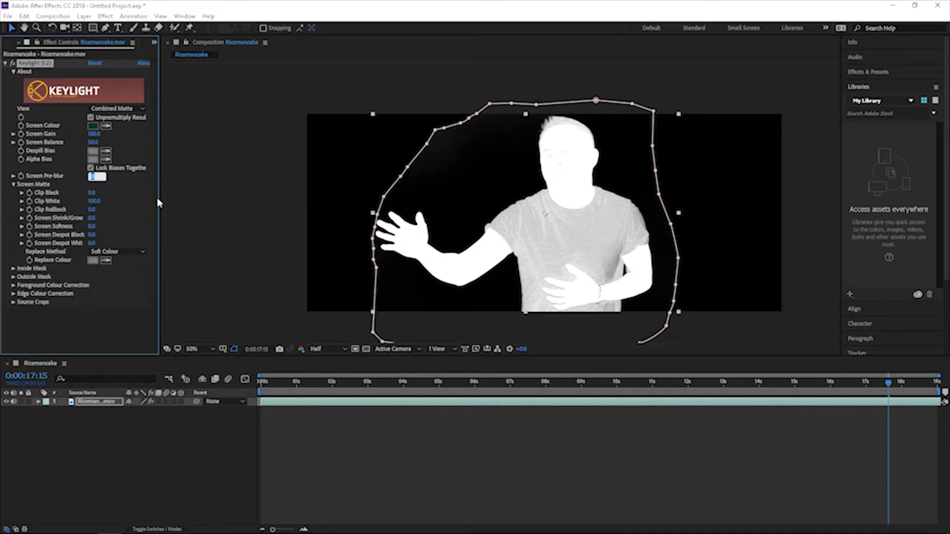
type("1")
key("Return")
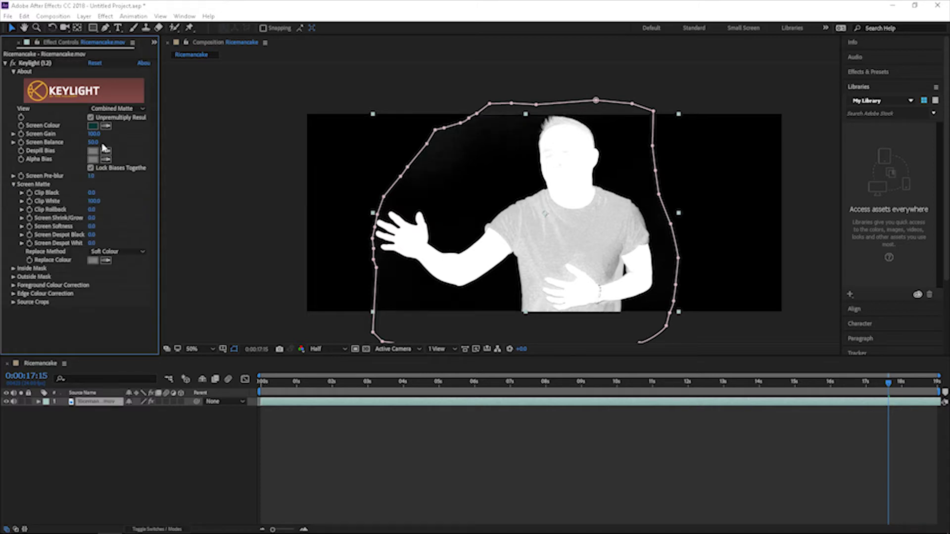
left_click(92, 201)
type("44")
key("Return")
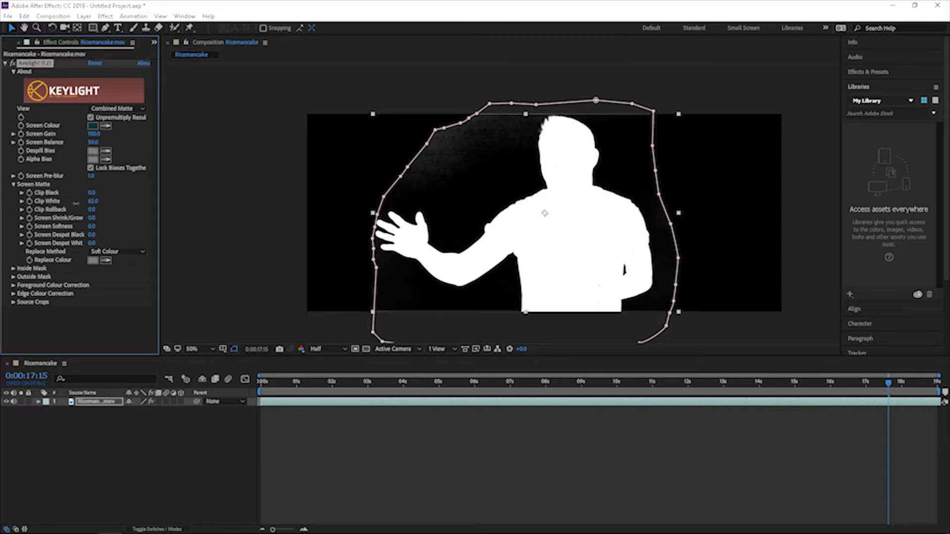
left_click_drag(76, 203, 81, 204)
left_click_drag(95, 193, 98, 193)
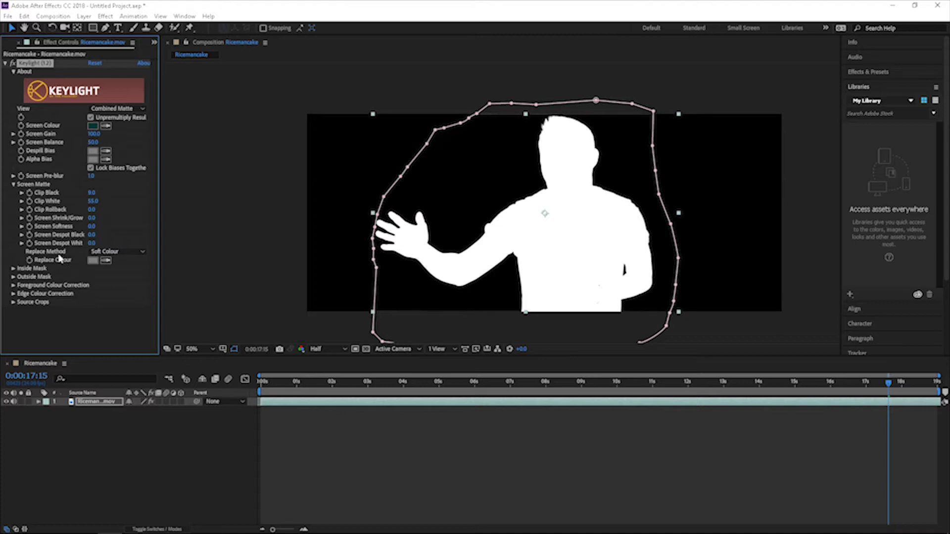
- Set Keylight View to Final Result and Replace Method to Source
left_click(125, 253)
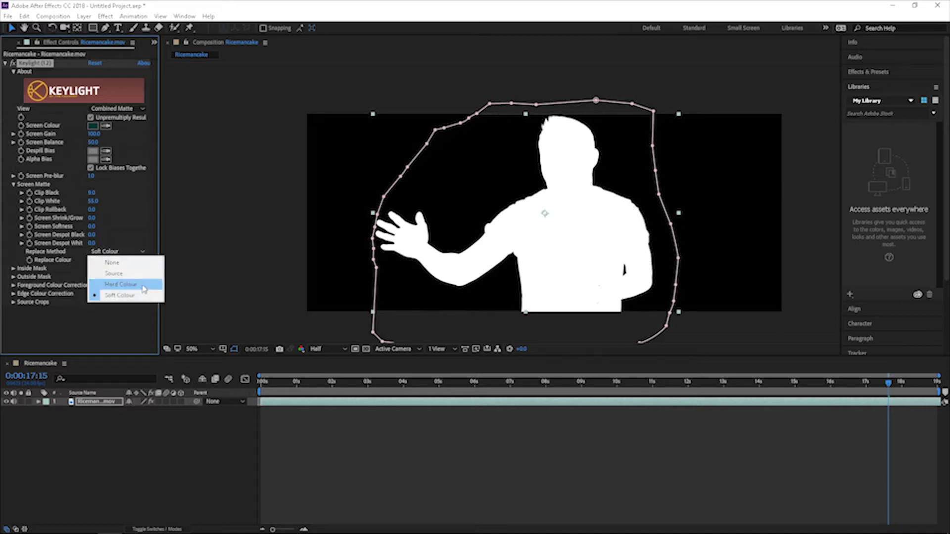
left_click(144, 289)
left_click(113, 112)
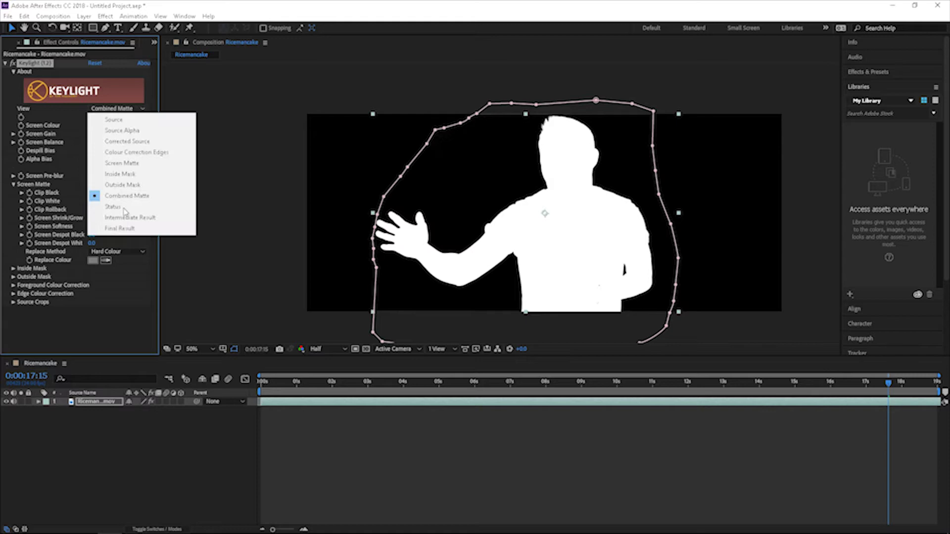
left_click(128, 235)
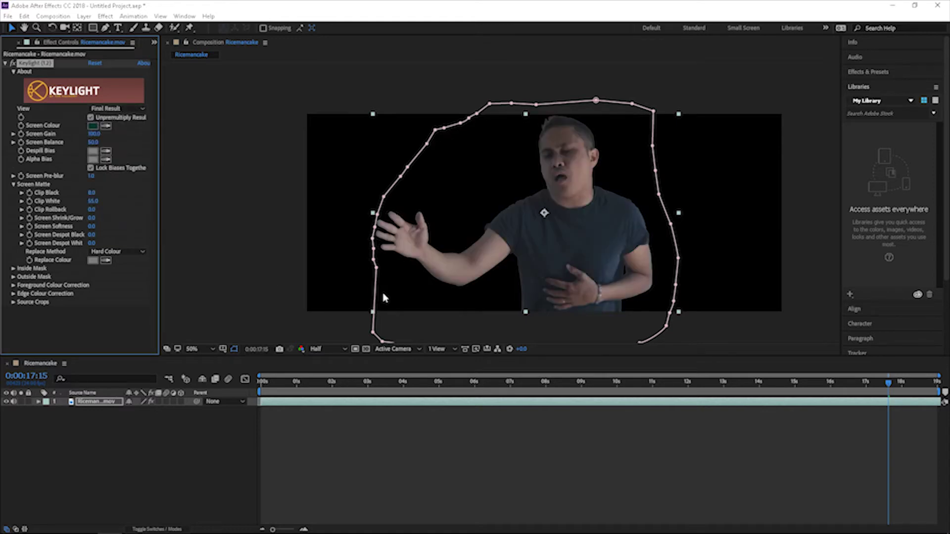
left_click(130, 252)
left_click(136, 280)
- Deselect to hide the mask outline, reselect the layer, and collapse Screen Matte
left_click(458, 442)
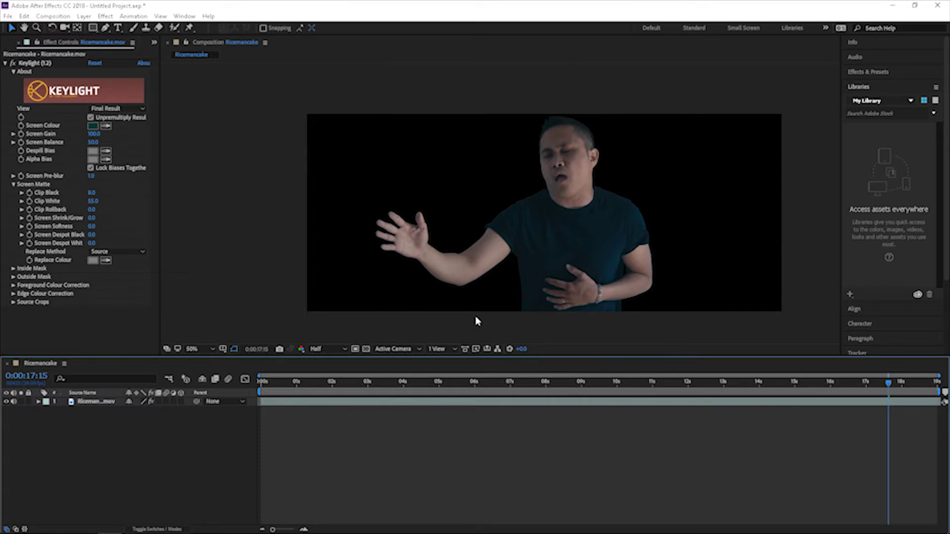
left_click(553, 220)
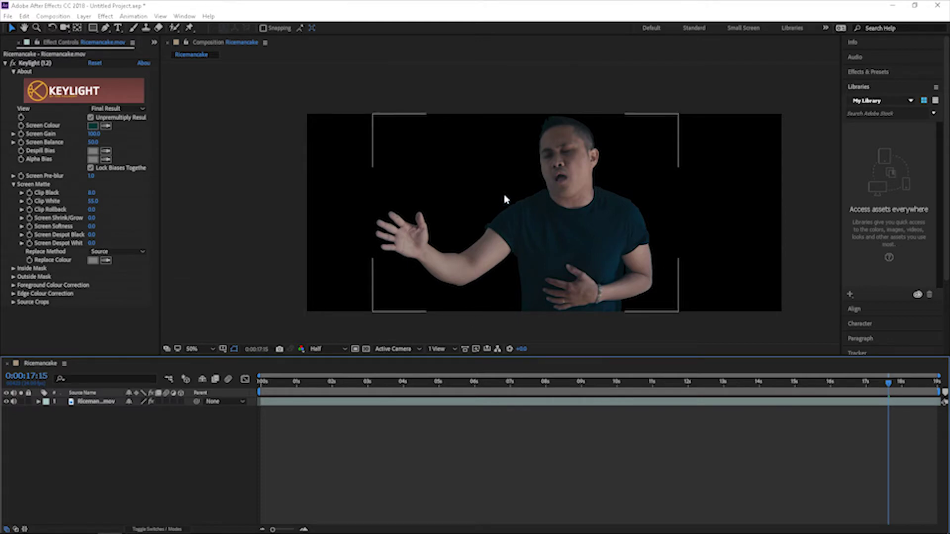
left_click(14, 184)
left_click(13, 184)
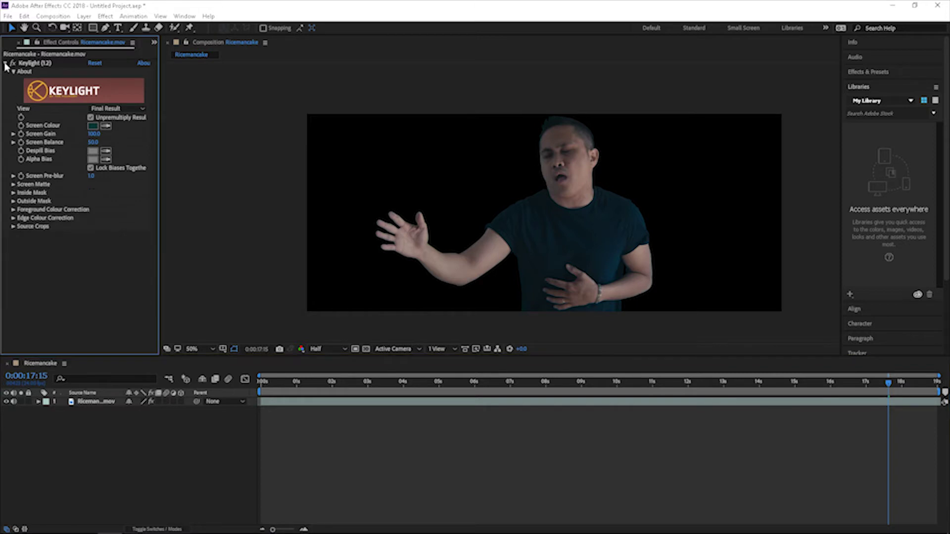
- Collapse Keylight, return to frame 0 and add the composition to the Render Queue
left_click(5, 64)
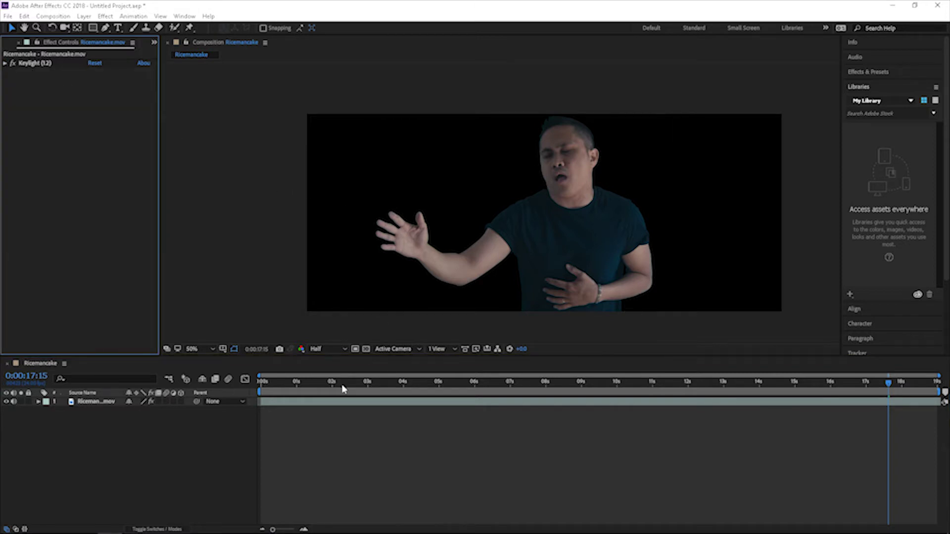
left_click_drag(267, 384, 261, 384)
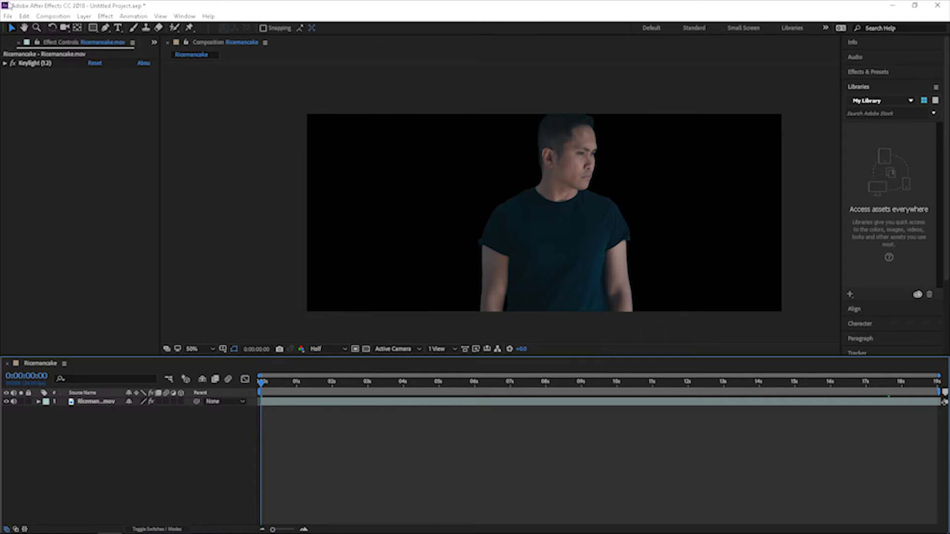
left_click(52, 15)
left_click(105, 151)
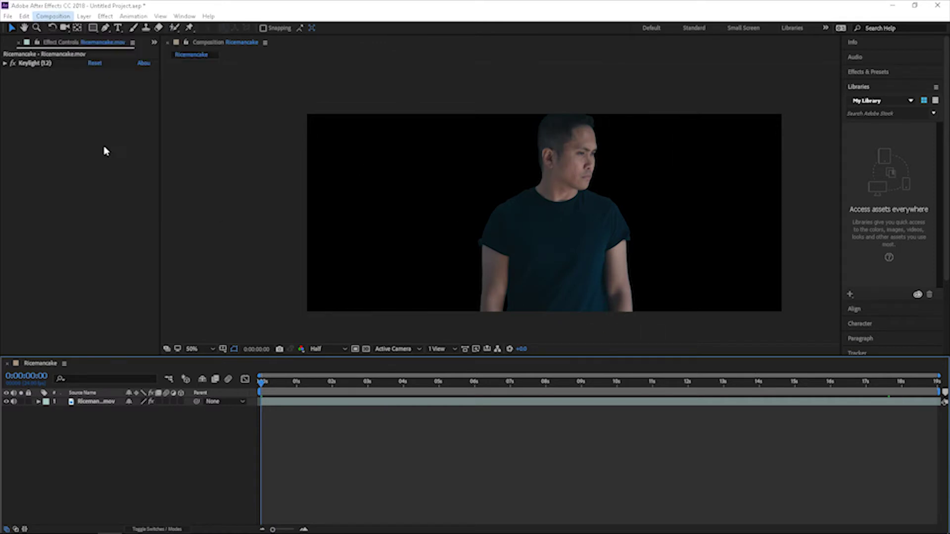
- Set the output module to PNG Sequence with RGB + Alpha and Millions of Colors+
left_click(93, 429)
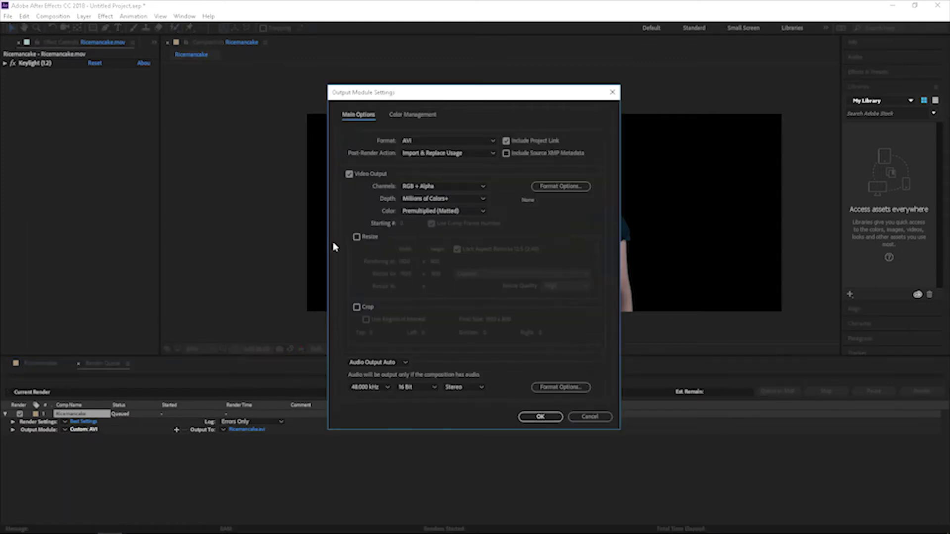
left_click(449, 143)
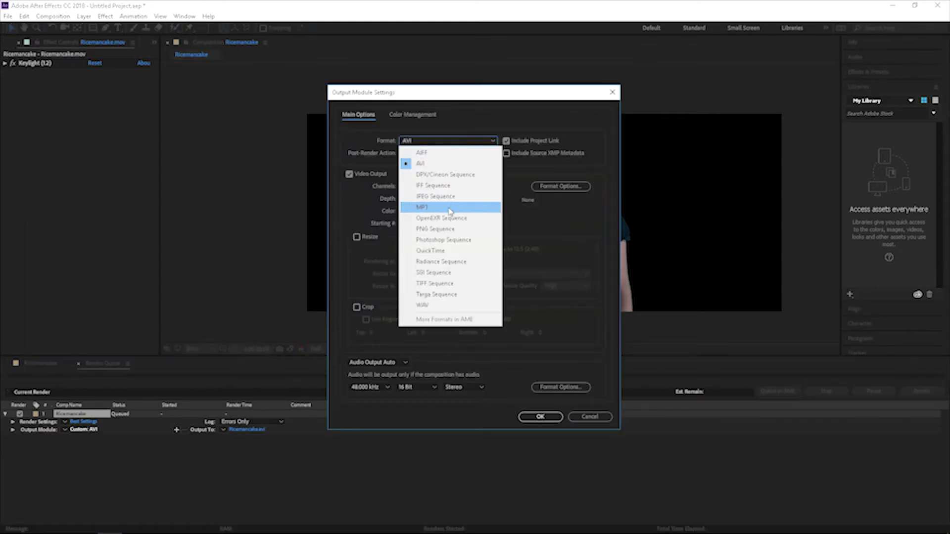
left_click(445, 229)
left_click(554, 188)
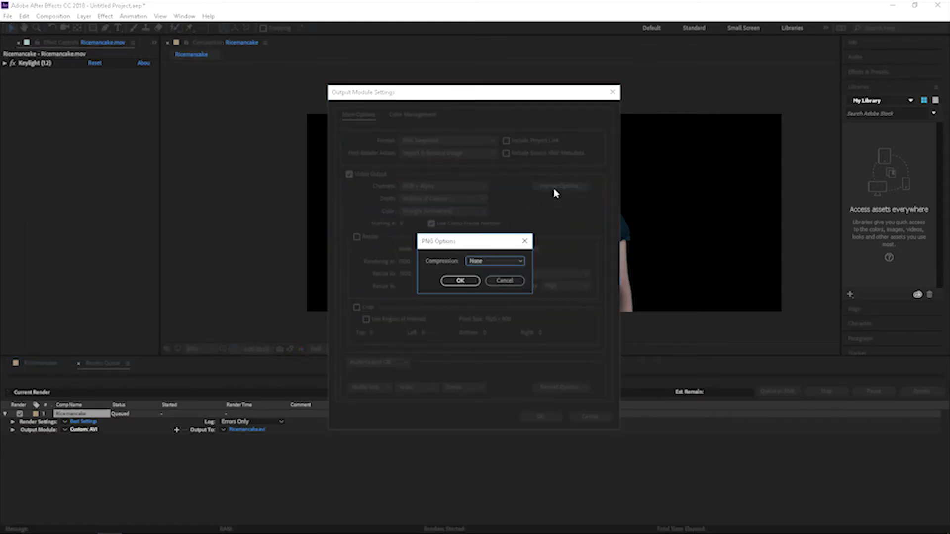
left_click(465, 280)
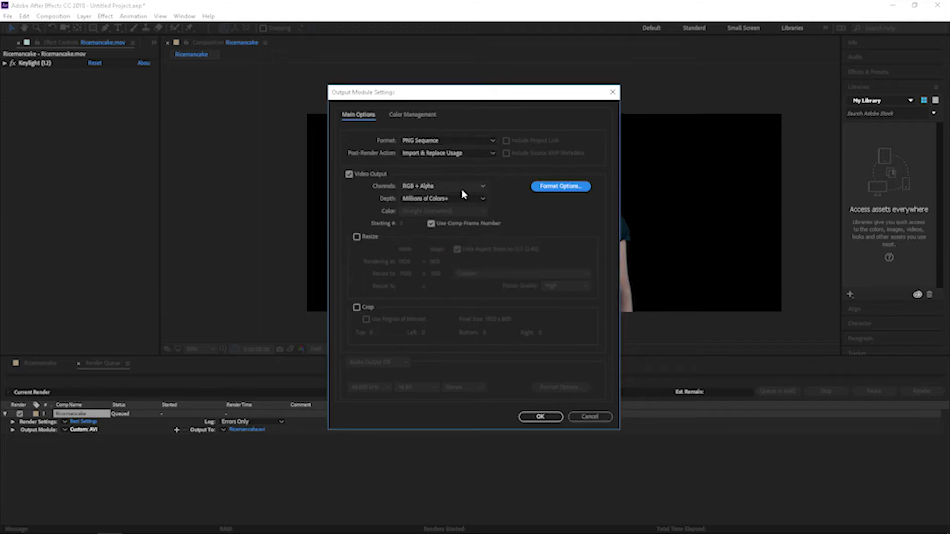
left_click(433, 188)
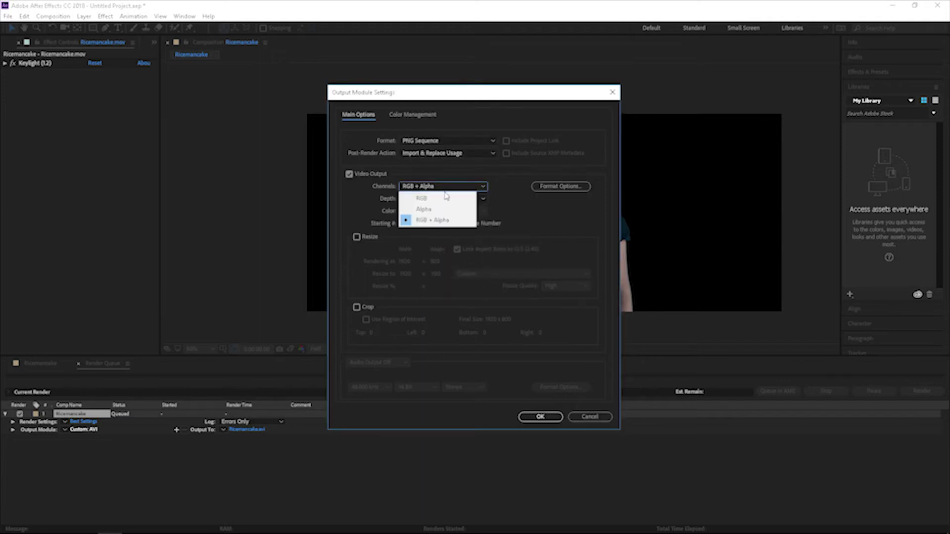
left_click(451, 222)
left_click(455, 200)
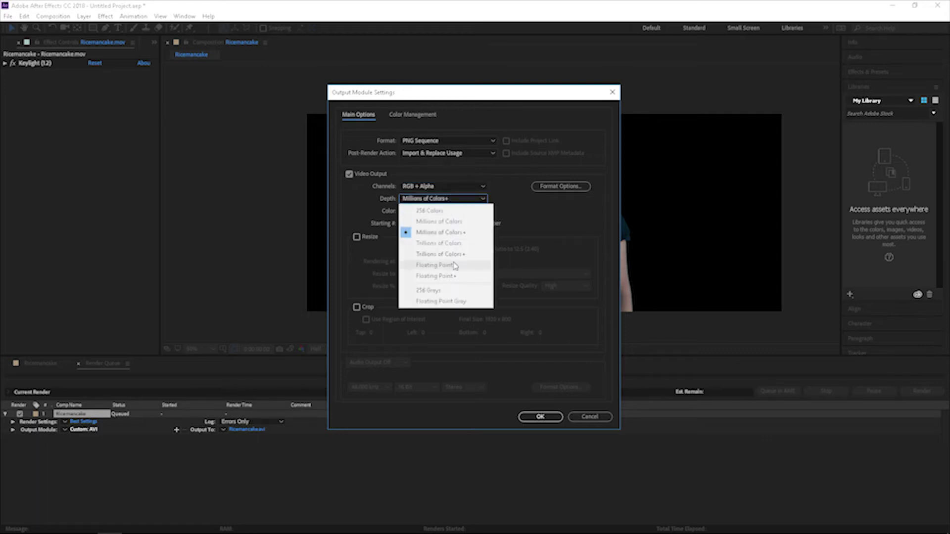
left_click(438, 232)
left_click(539, 416)
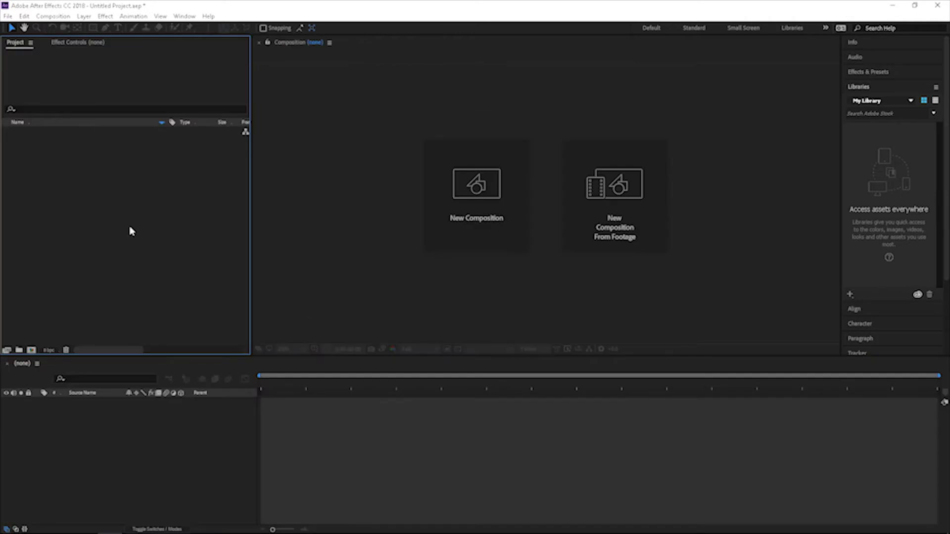
- Import the hae_1.1.1 backdrop image from the Desktop's New folder
double_click(152, 197)
left_click(41, 102)
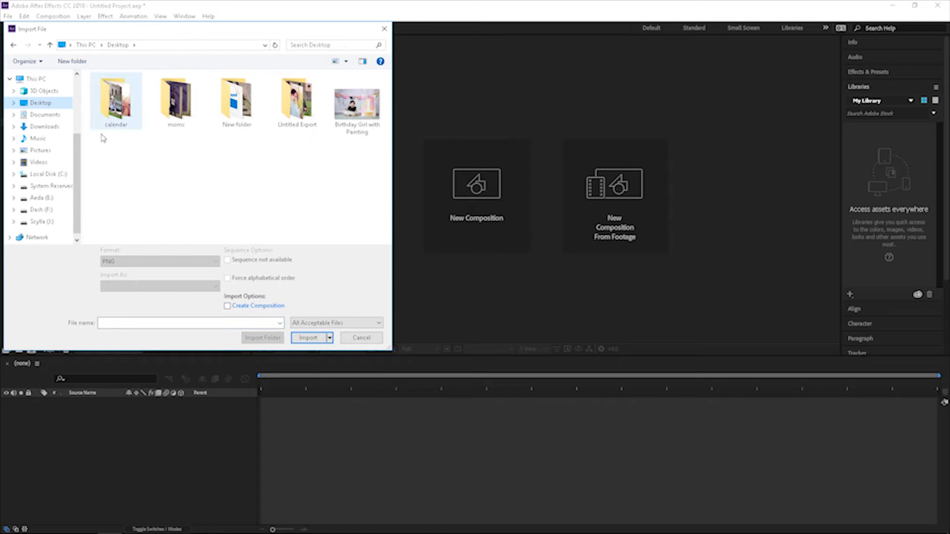
double_click(236, 101)
double_click(110, 124)
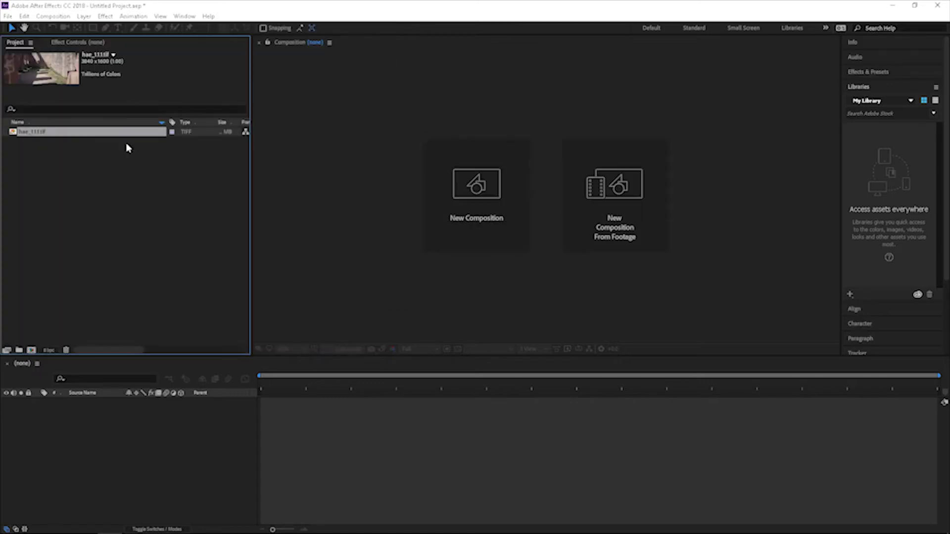
- Import the rice PNG sequence from E:\Tut\cakeman\Comp 1
double_click(82, 187)
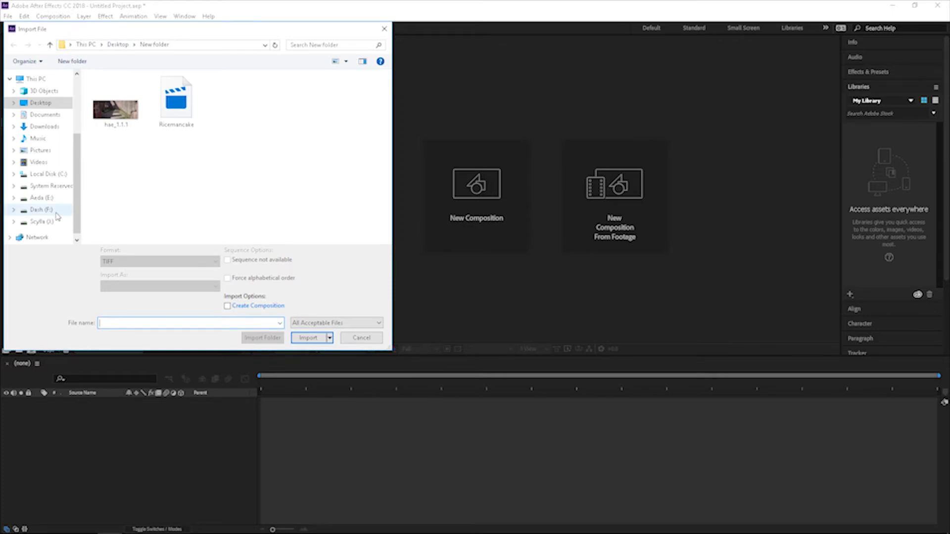
left_click(42, 209)
left_click(41, 198)
double_click(124, 89)
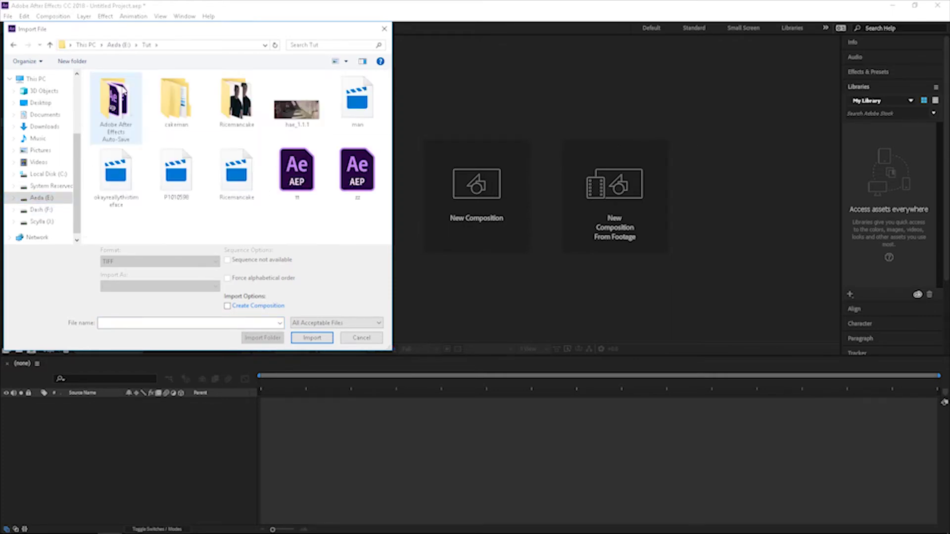
double_click(176, 103)
double_click(101, 91)
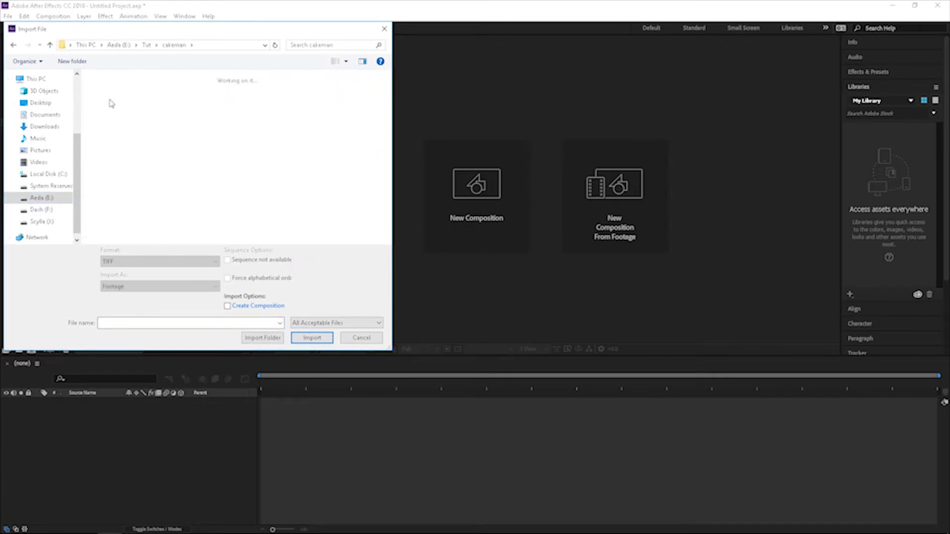
left_click(117, 89)
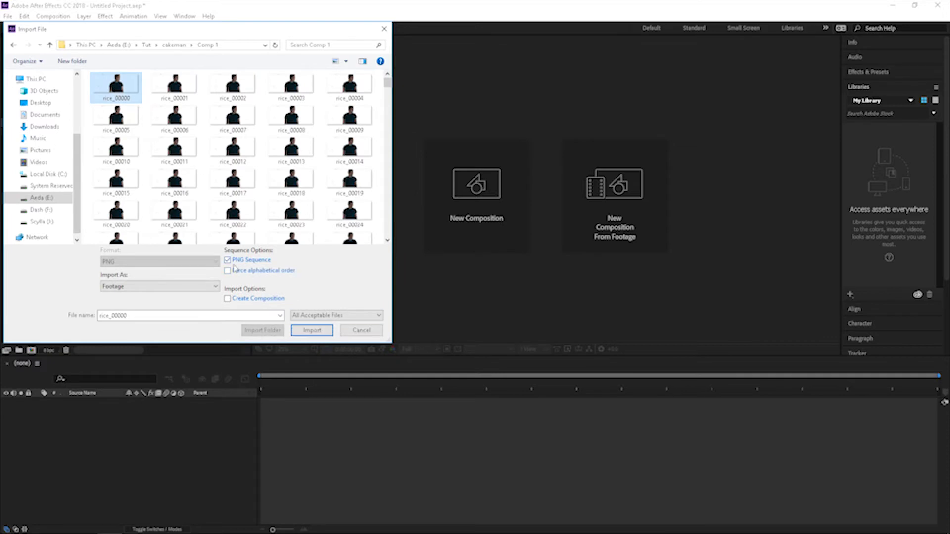
left_click(311, 330)
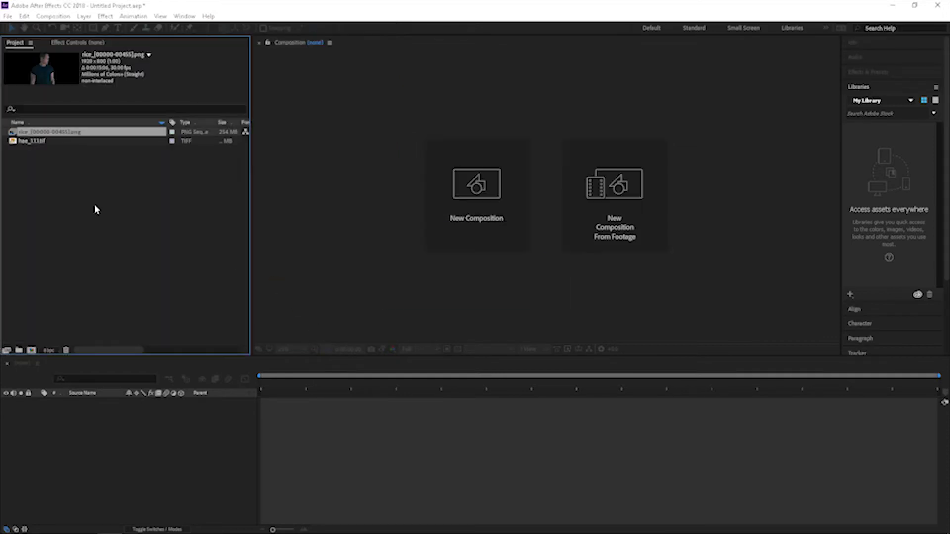
- Interpret the rice footage at 24 fps
right_click(77, 136)
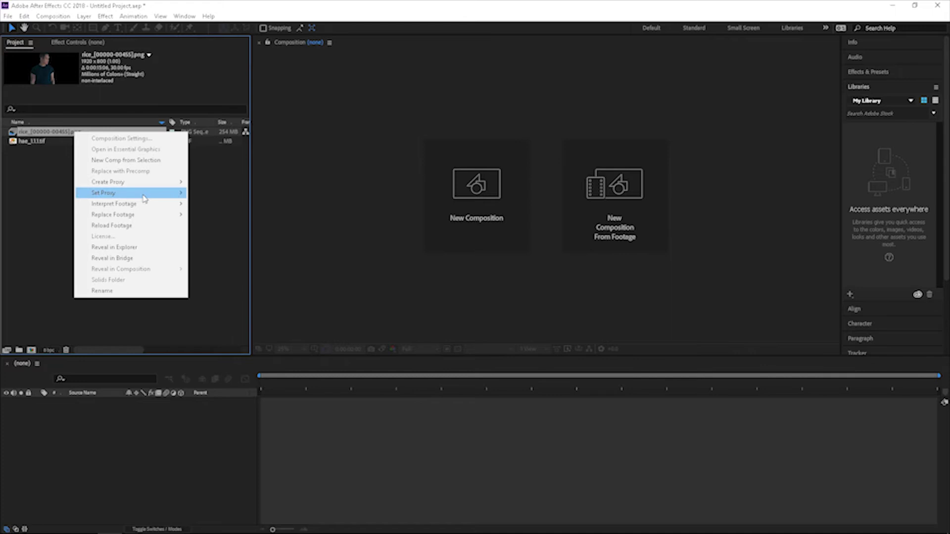
mouse_move(142, 205)
left_click(210, 204)
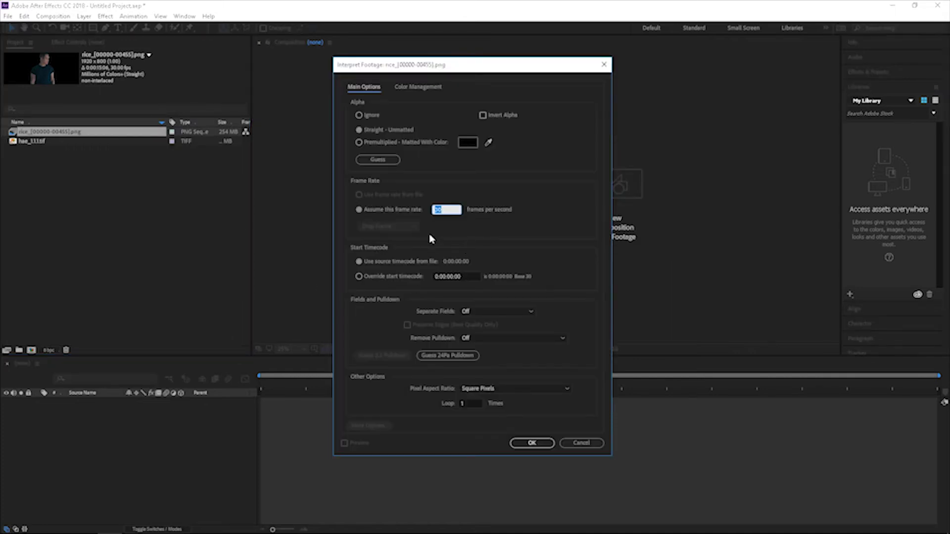
double_click(456, 210)
type("24")
left_click(535, 448)
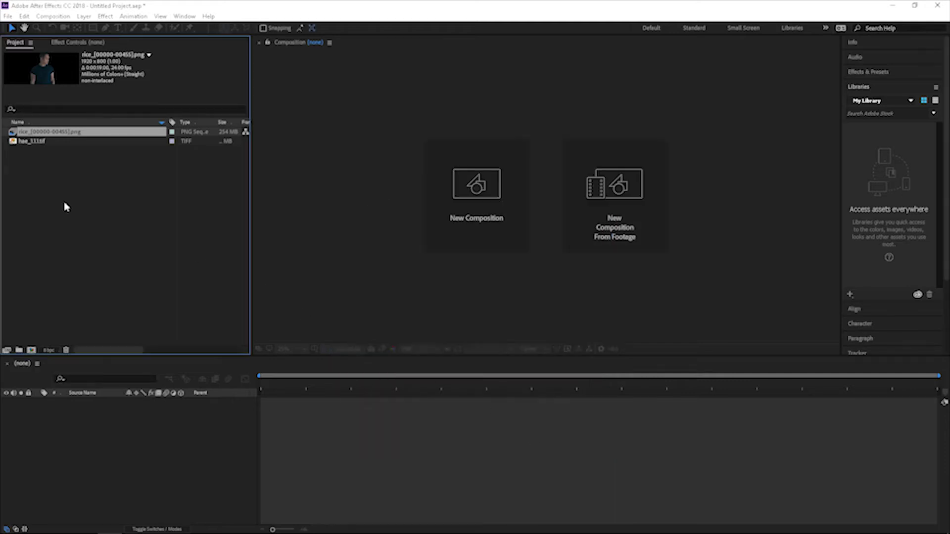
- Create a rice composition from the footage, preview it at 50% and return to frame 0
left_click_drag(62, 135, 31, 350)
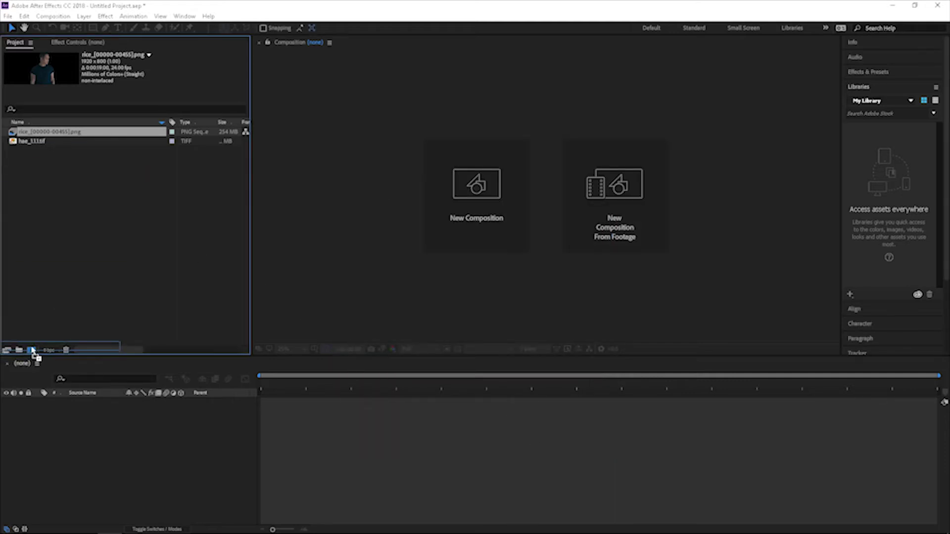
left_click_drag(266, 385, 599, 398)
key("period")
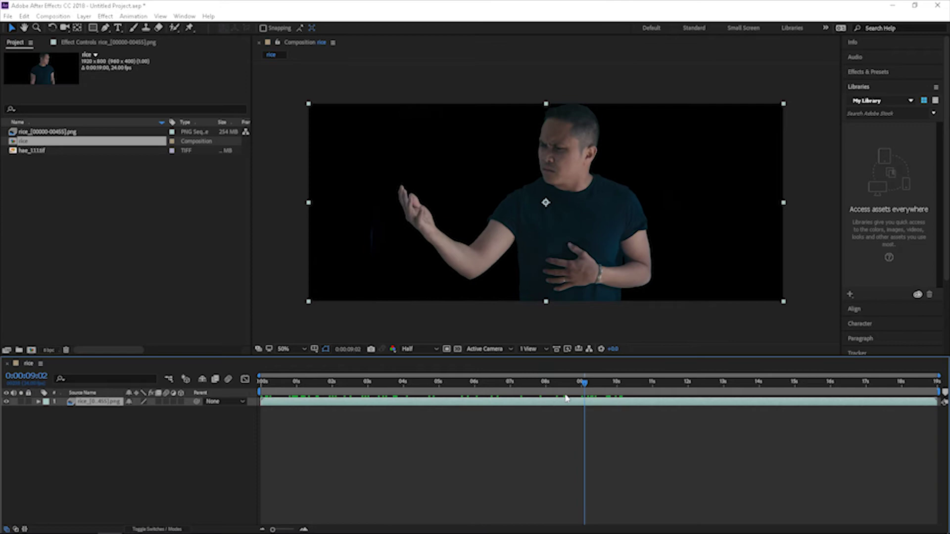
key("Home")
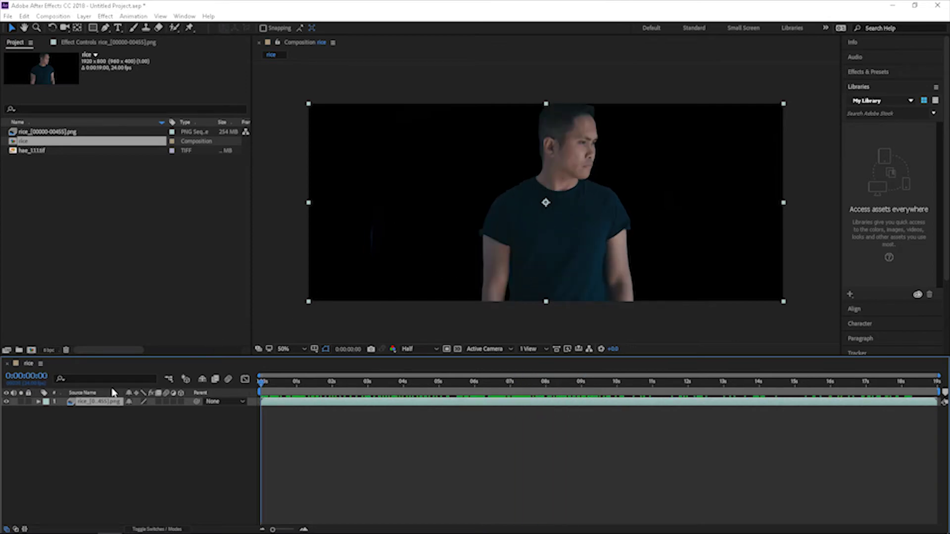
- Select the rice layer and start pre-composing it with Ctrl+Shift+C
left_click(107, 420)
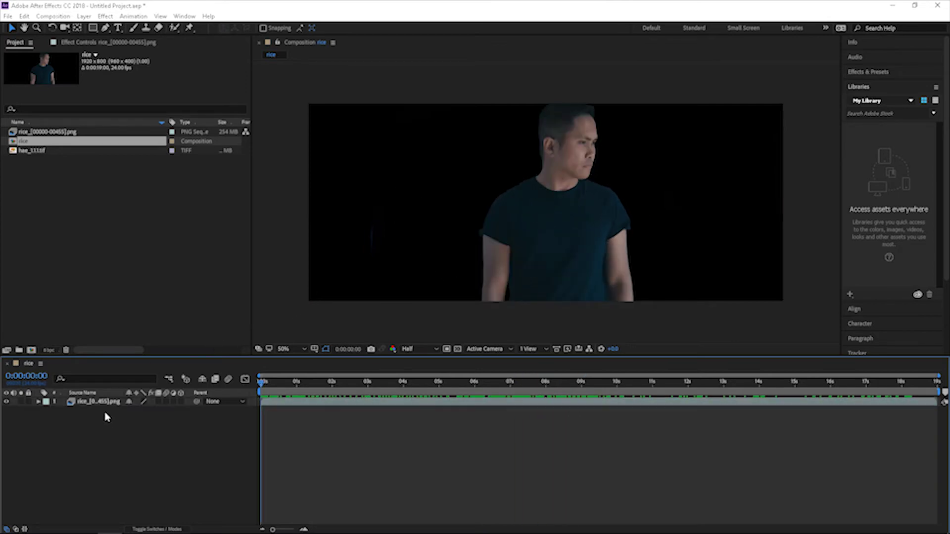
left_click(119, 405)
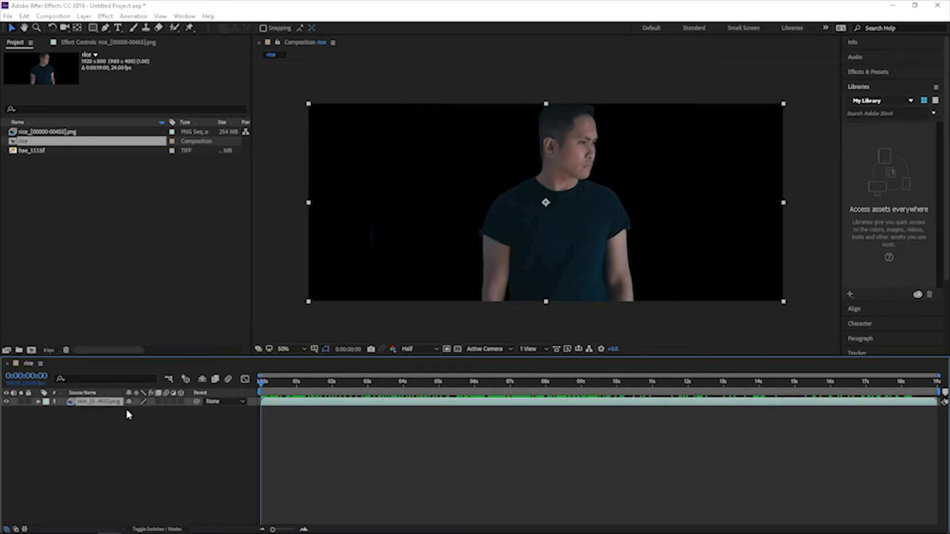
key("ctrl+shift+c")
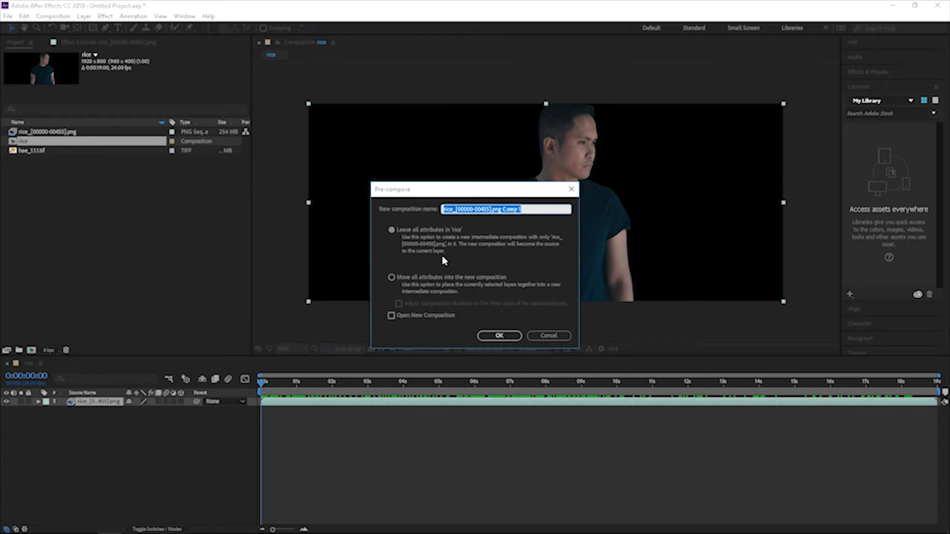
- Name the precomposition cake2, confirm it, and open cake2
type("cake2")
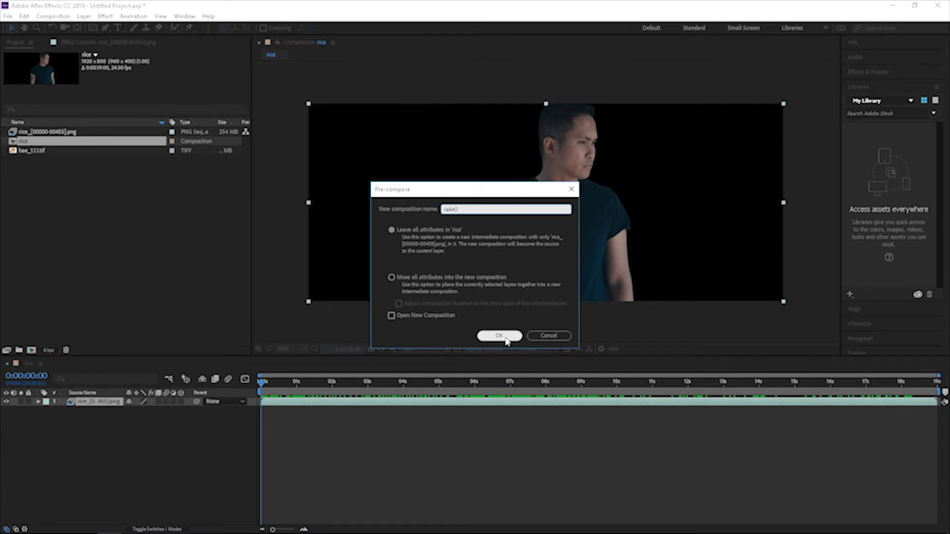
left_click(500, 335)
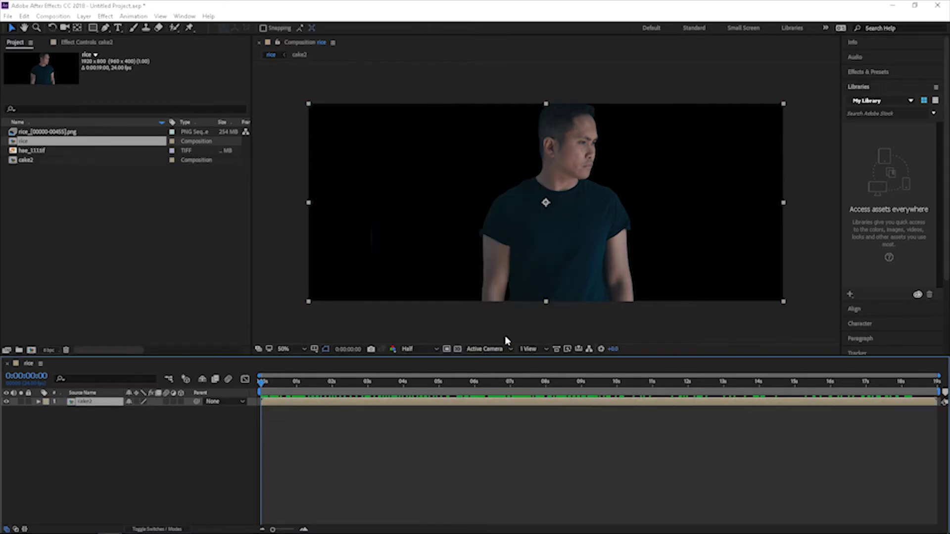
double_click(89, 403)
- Precompose the rice layer inside cake2 into a new composition named cake3
left_click(93, 401)
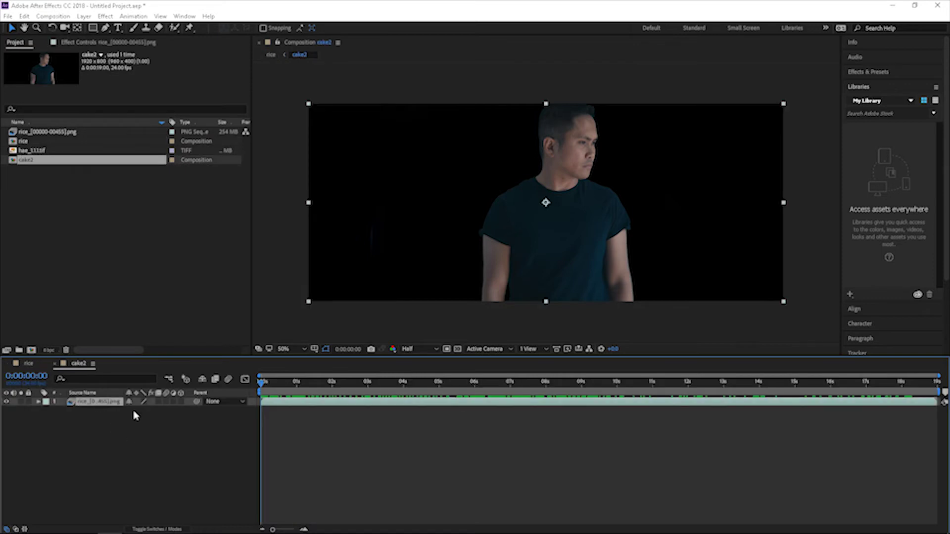
key("ctrl+shift+c")
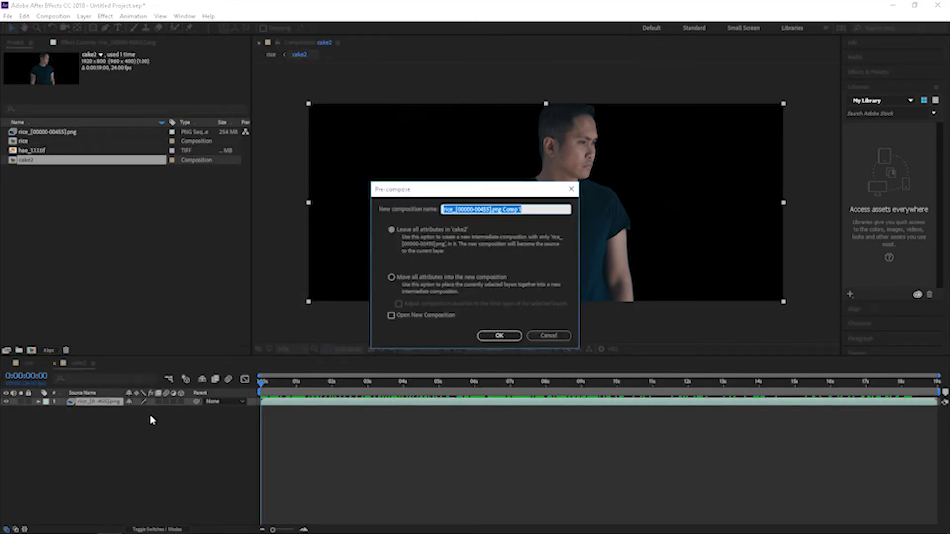
type("cake3")
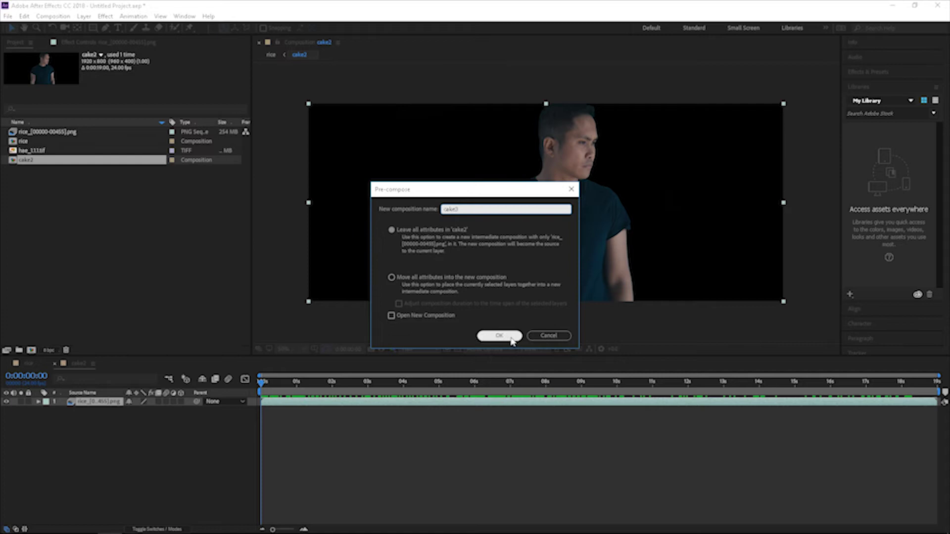
left_click(514, 336)
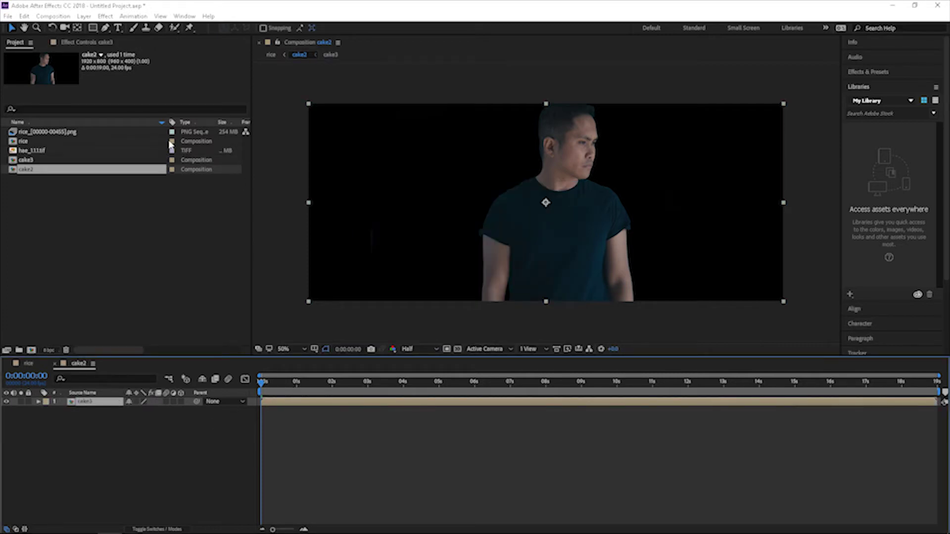
- Add a pure white solid to cake2 and place it beneath cake3
left_click(85, 17)
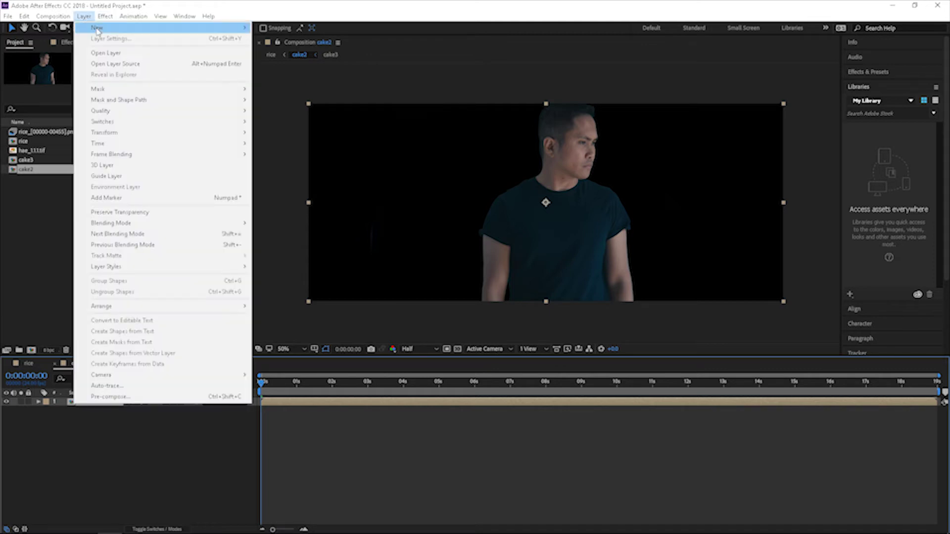
mouse_move(97, 28)
left_click(280, 39)
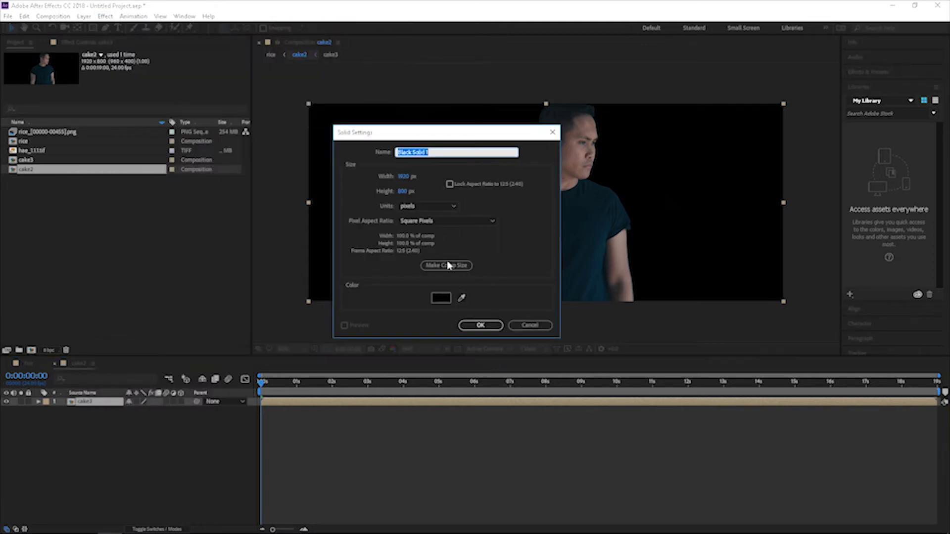
left_click(441, 298)
left_click_drag(391, 210, 357, 205)
left_click(569, 209)
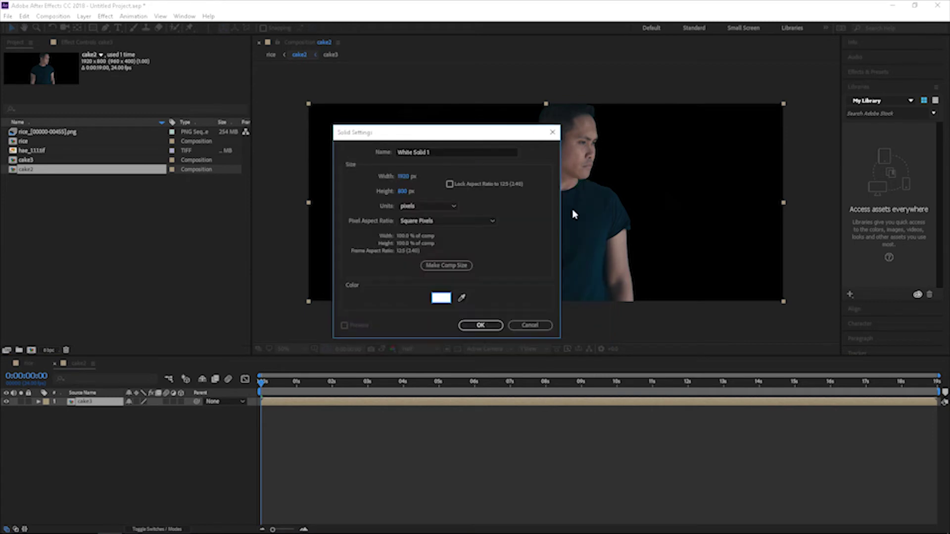
left_click(480, 325)
left_click_drag(119, 403, 103, 429)
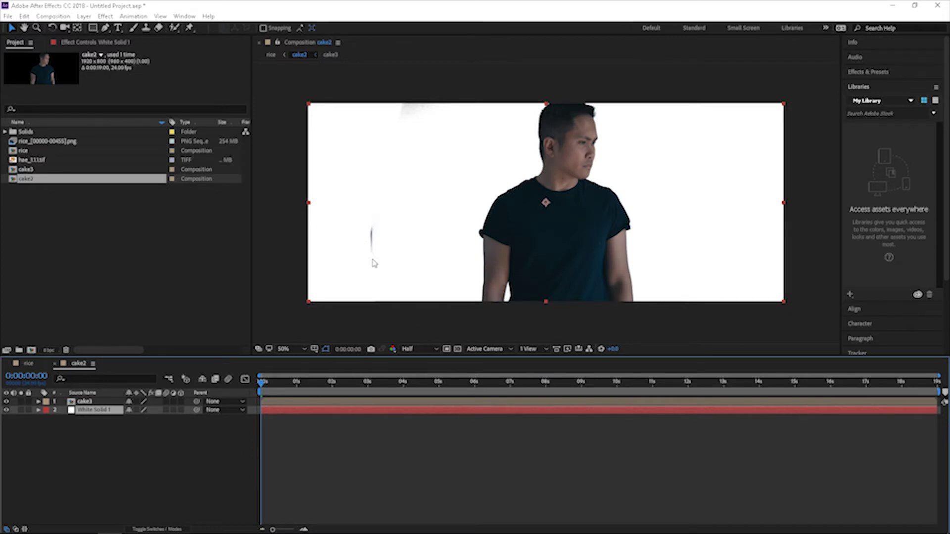
- At about 6 seconds, draw a tall four-point strip mask on cake3 just left of the frame
left_click_drag(283, 382, 255, 398)
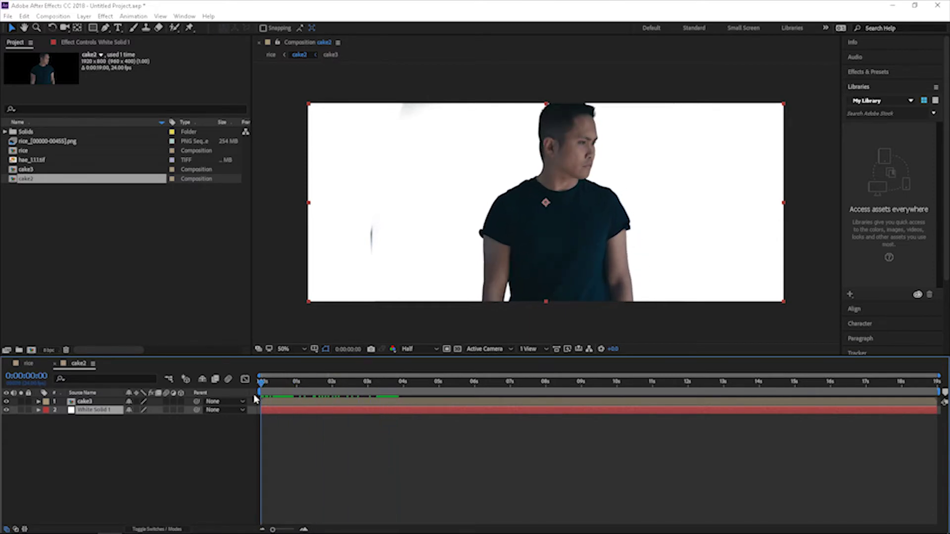
left_click(177, 401)
key("g")
left_click_drag(346, 391, 478, 402)
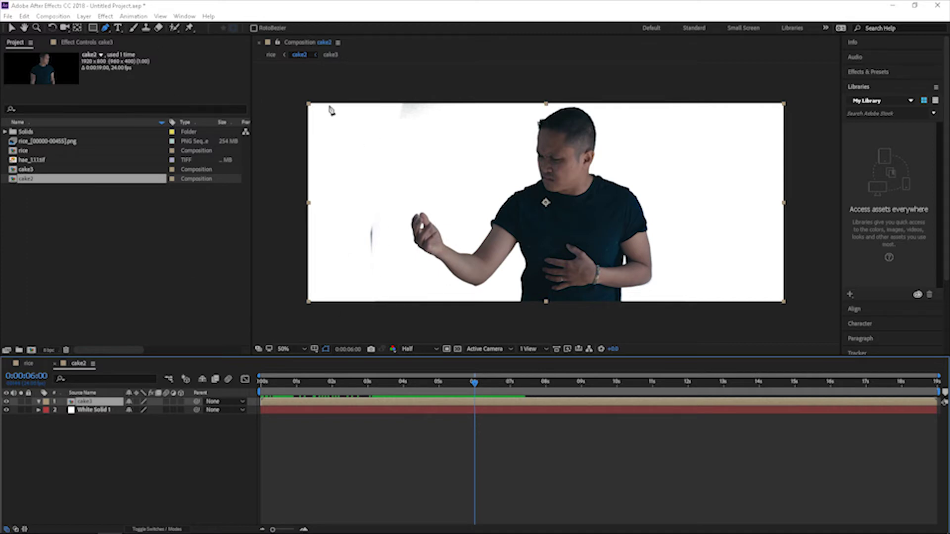
left_click(290, 98)
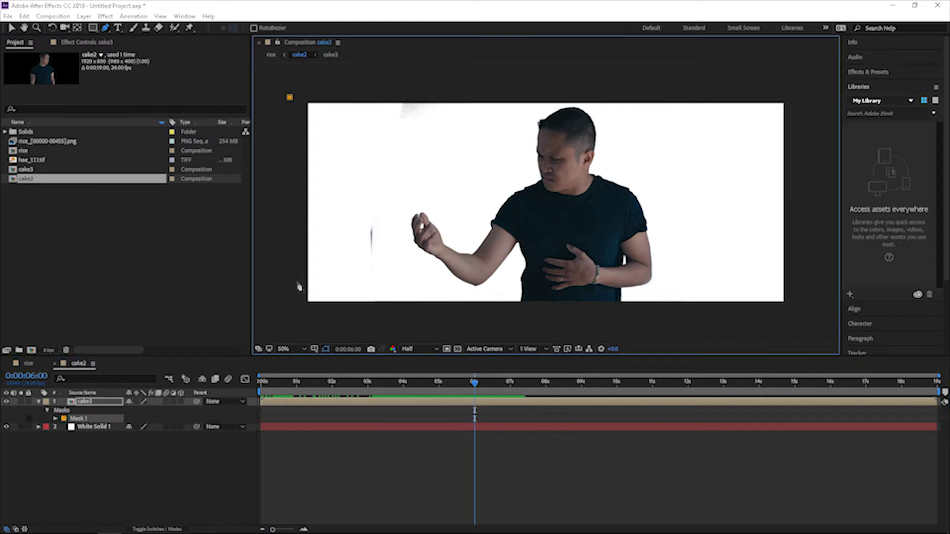
left_click(297, 323)
left_click(329, 321)
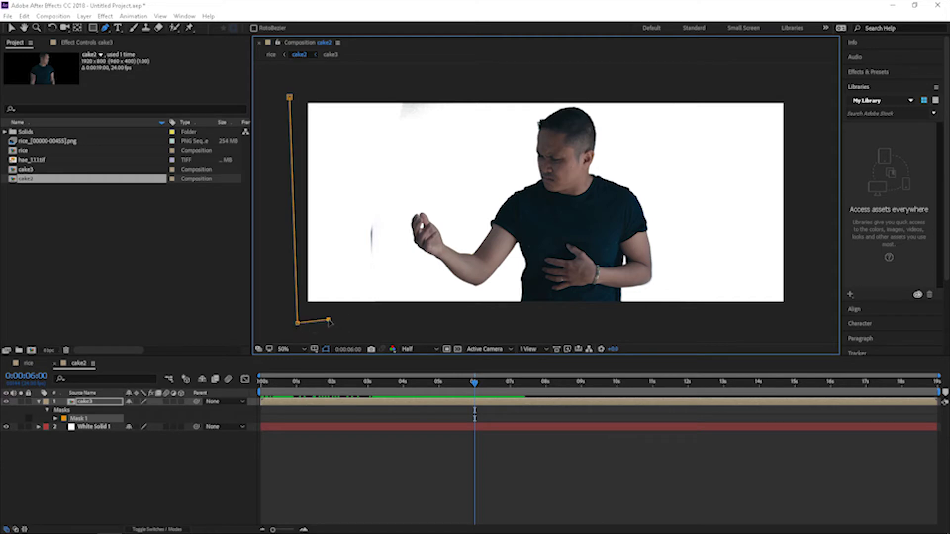
left_click(327, 95)
left_click(290, 98)
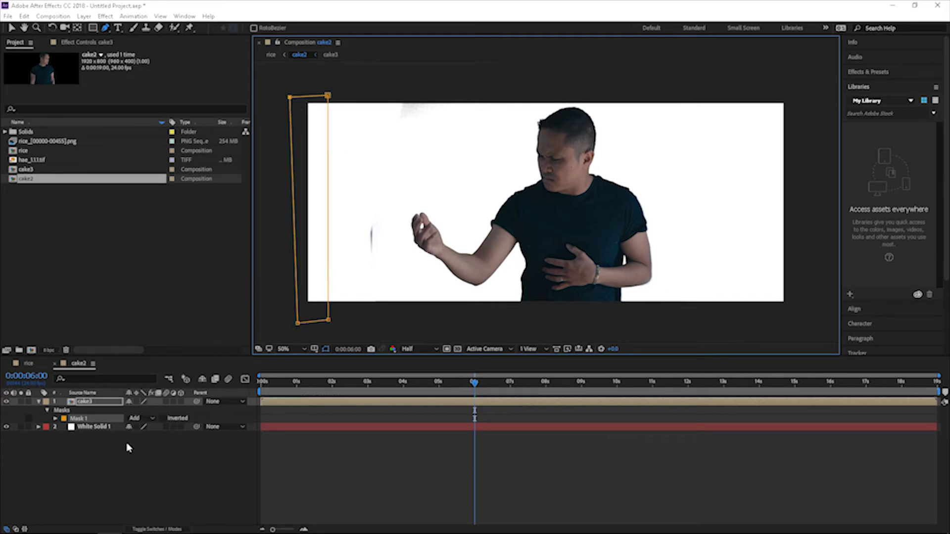
- Set the Mask Feather to 400 pixels and return to the Selection tool
key("m")
key("m")
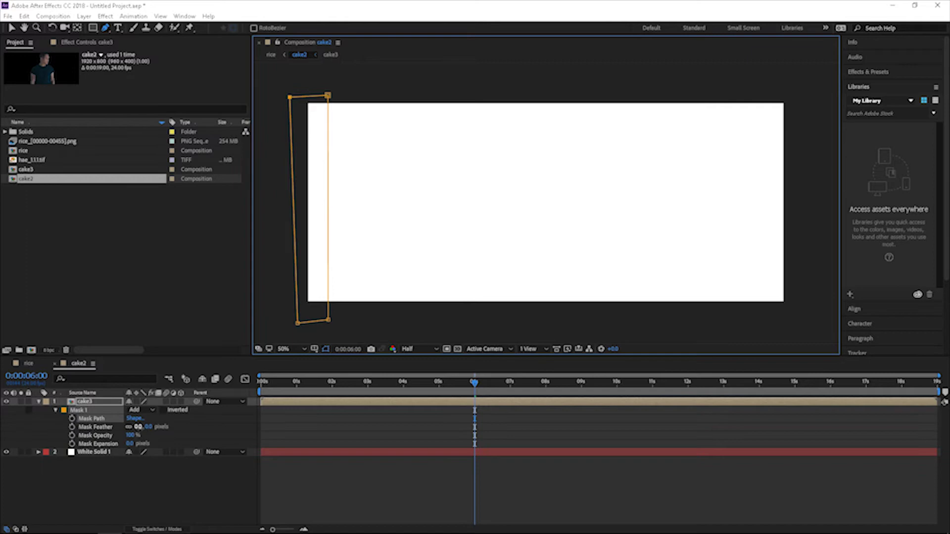
left_click(148, 427)
type("400")
key("Return")
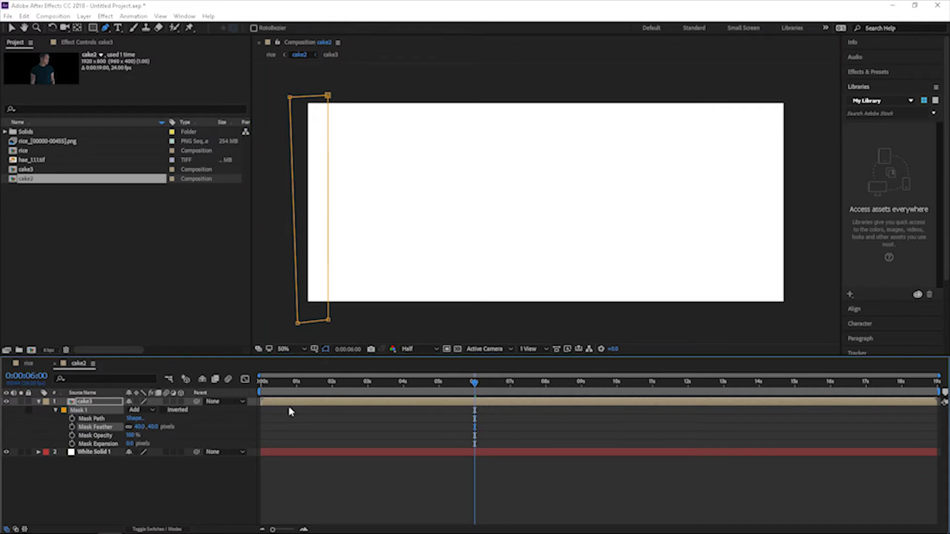
left_click(12, 29)
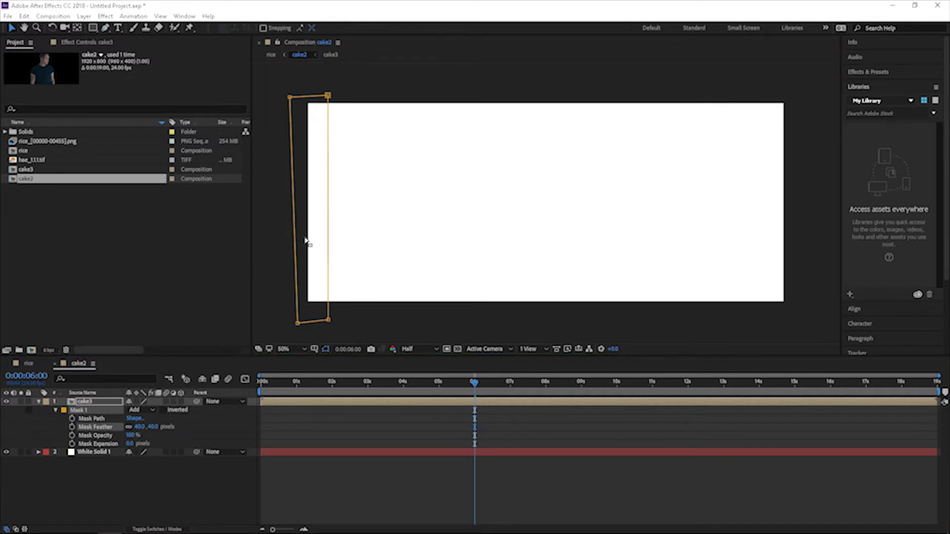
left_click(330, 323)
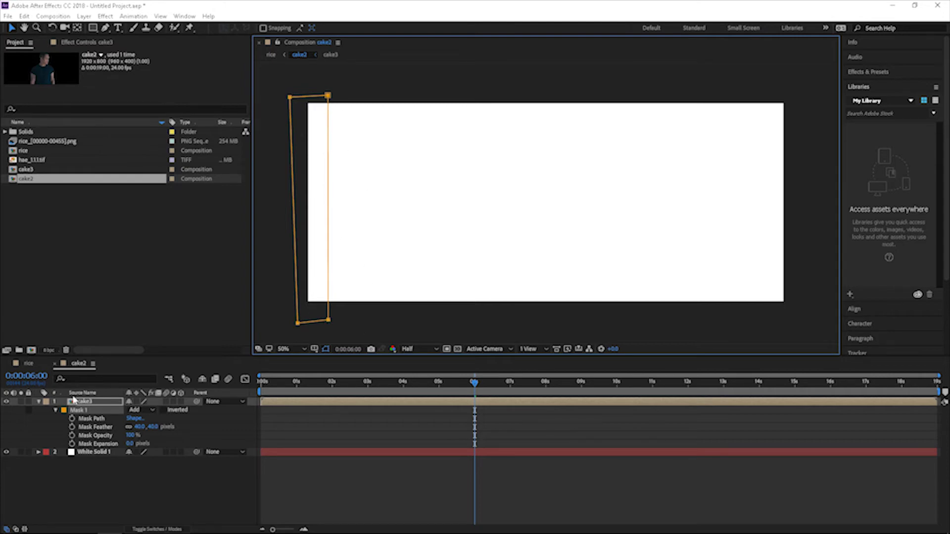
- Keyframe the mask path at 6 s, then shift the strip past the right edge at the end
left_click(72, 419)
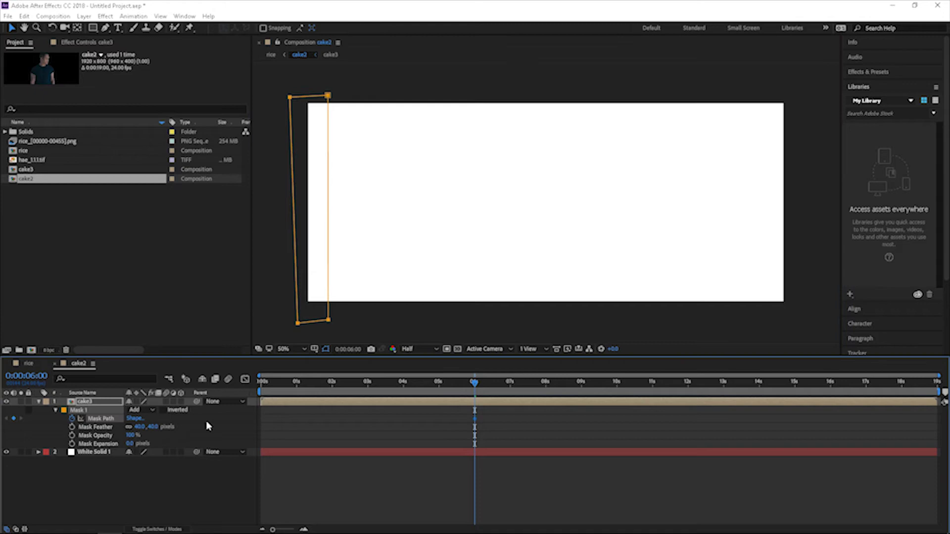
left_click_drag(473, 386, 936, 383)
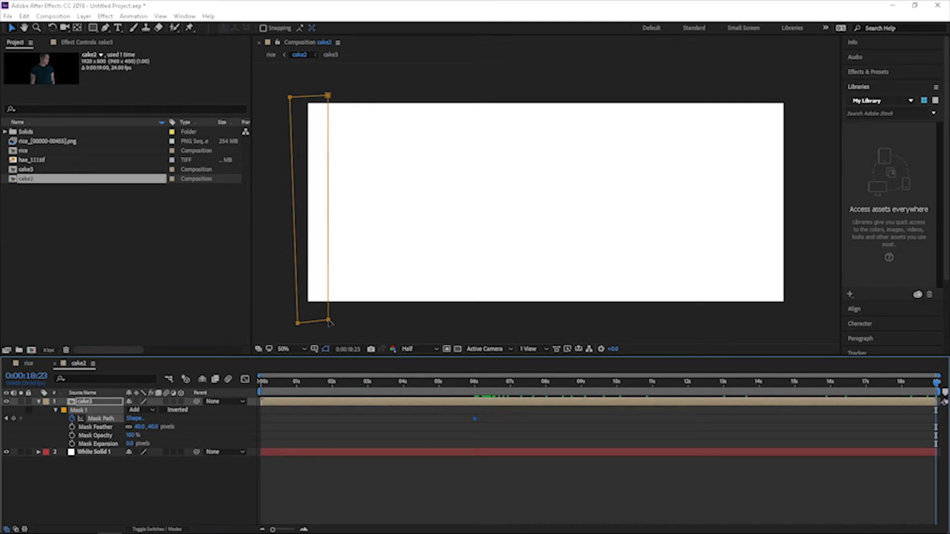
key("shift+Right")
key("shift+Right")
key("shift+Right")
key("shift+Right")
key("shift+Right")
key("shift+Right")
key("shift+Right")
key("shift+Right")
key("shift+Right")
key("shift+Right")
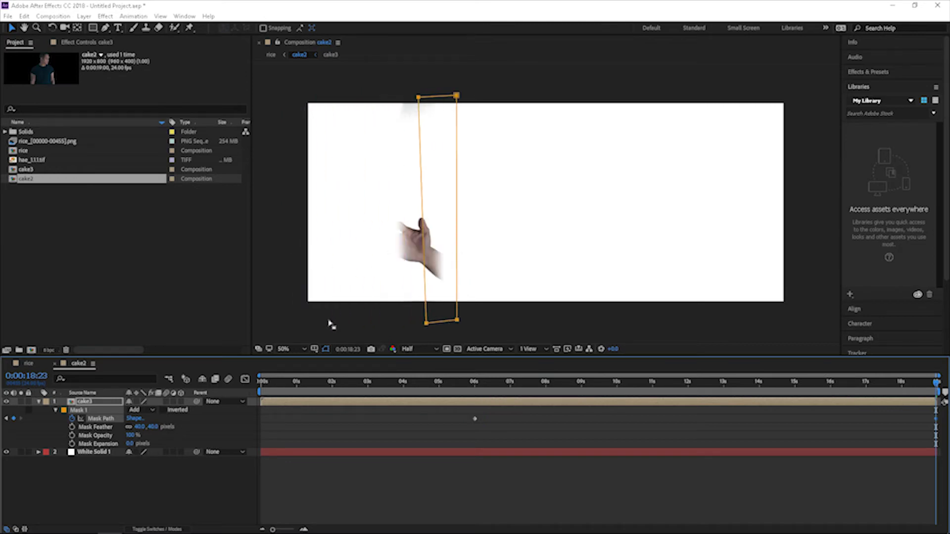
key("shift+Right")
key("shift+Right")
key("shift+Right")
key("shift+Right")
key("shift+Right")
key("shift+Right")
key("shift+Right")
key("shift+Right")
key("shift+Right")
key("shift+Right")
key("shift+Right")
key("shift+Right")
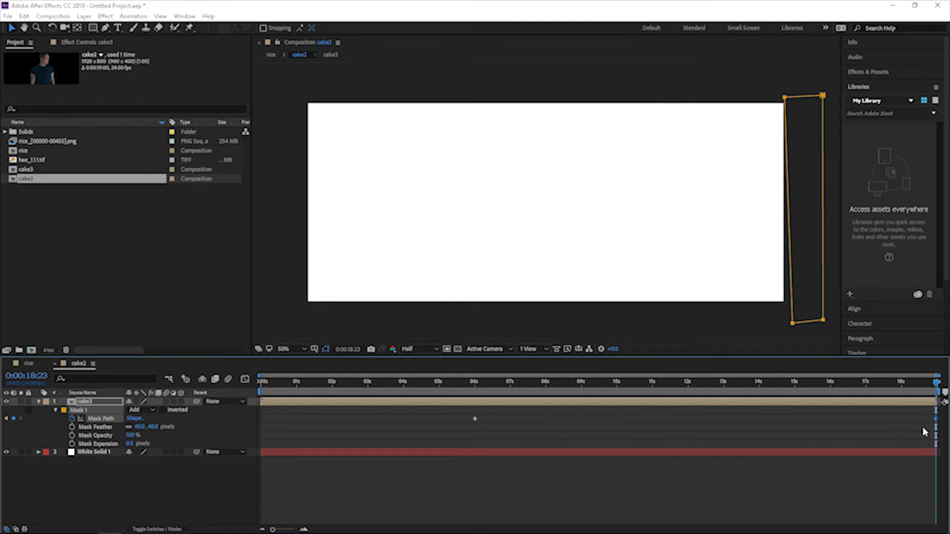
left_click_drag(928, 389, 229, 384)
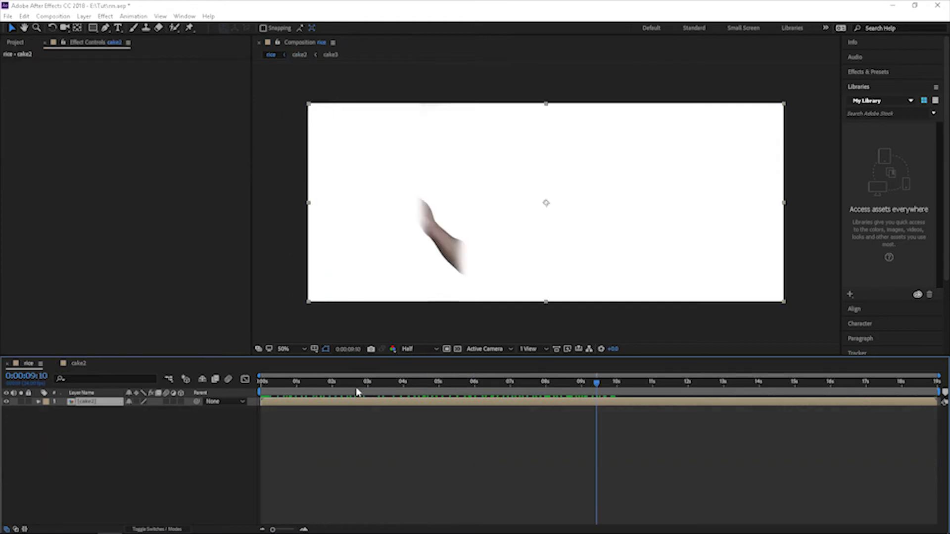
left_click_drag(356, 390, 431, 387)
- Turn on the 3D Layer switch for cake2
right_click(317, 402)
left_click(283, 400)
left_click(275, 385)
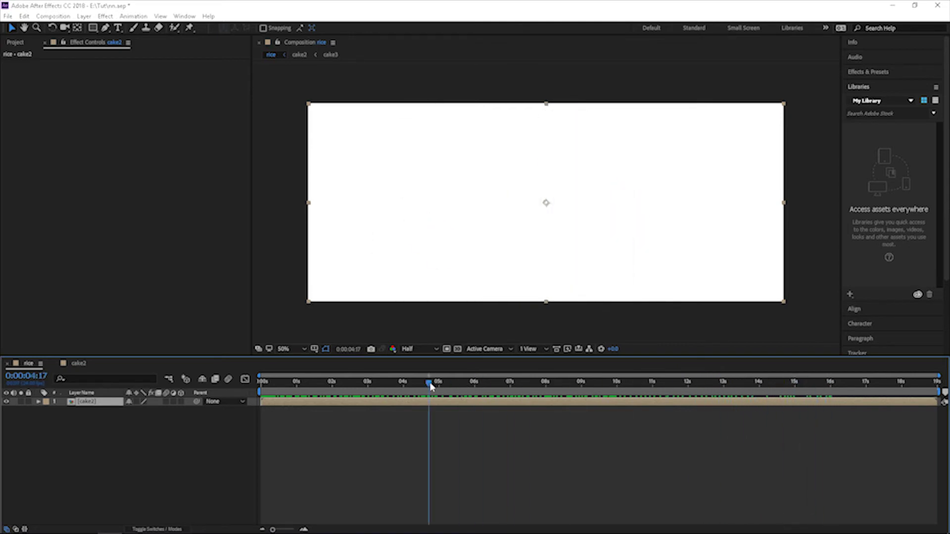
left_click(181, 402)
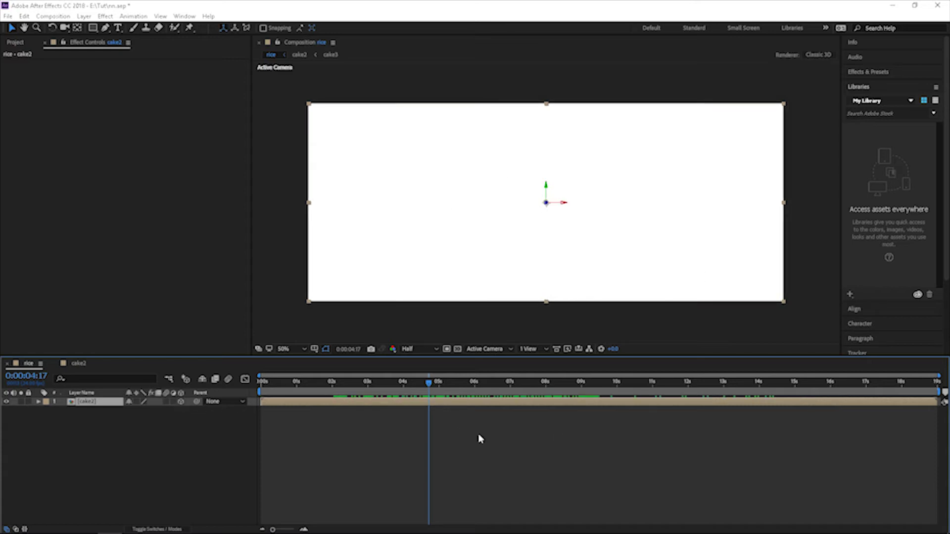
- Add a comp-sized black solid above cake2
left_click(84, 16)
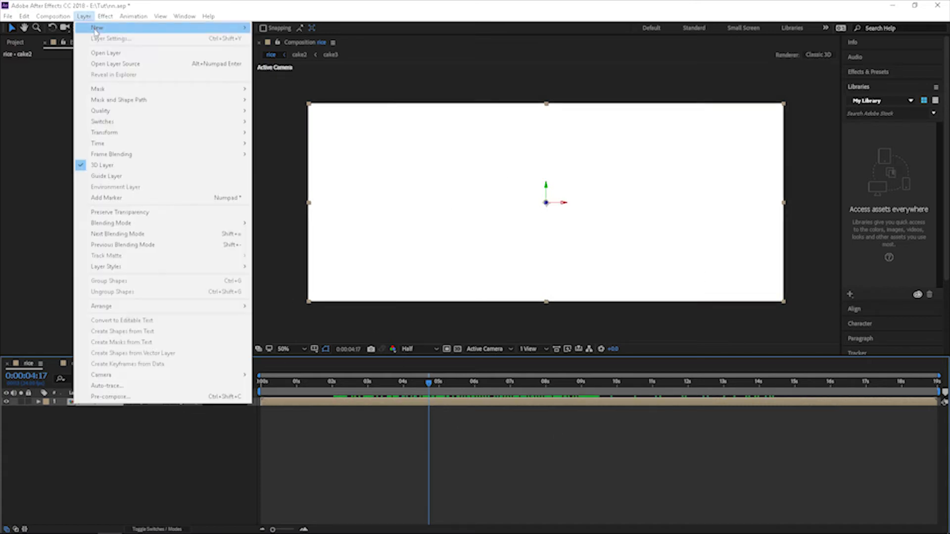
mouse_move(99, 23)
left_click(316, 36)
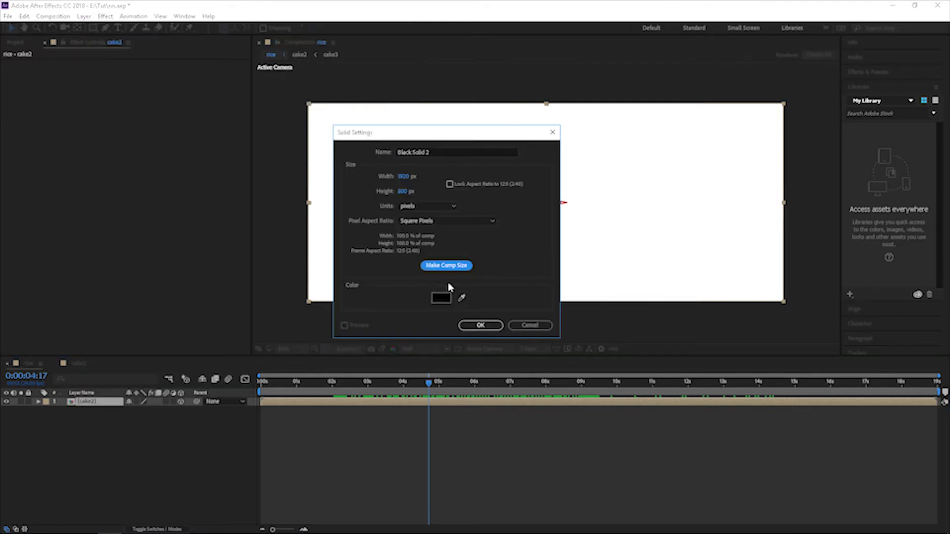
left_click(441, 298)
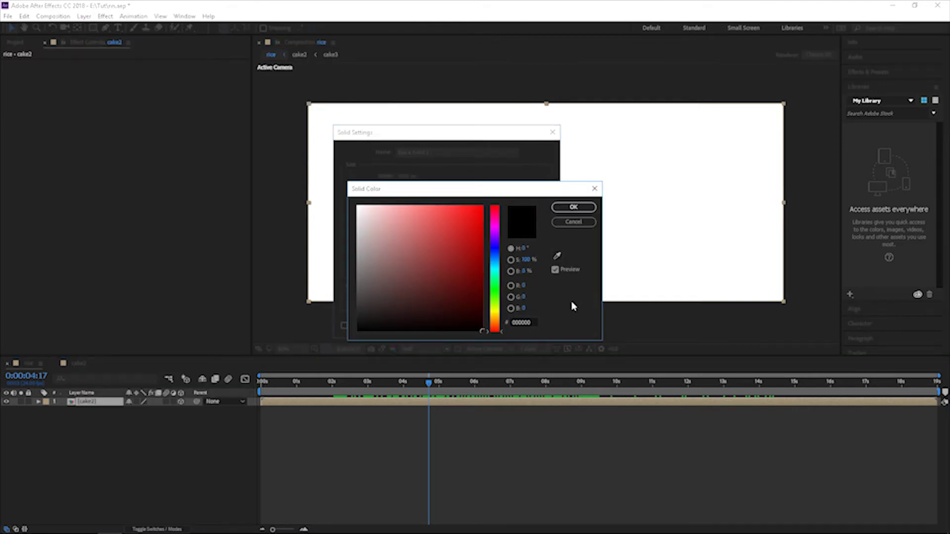
left_click(573, 207)
left_click(482, 325)
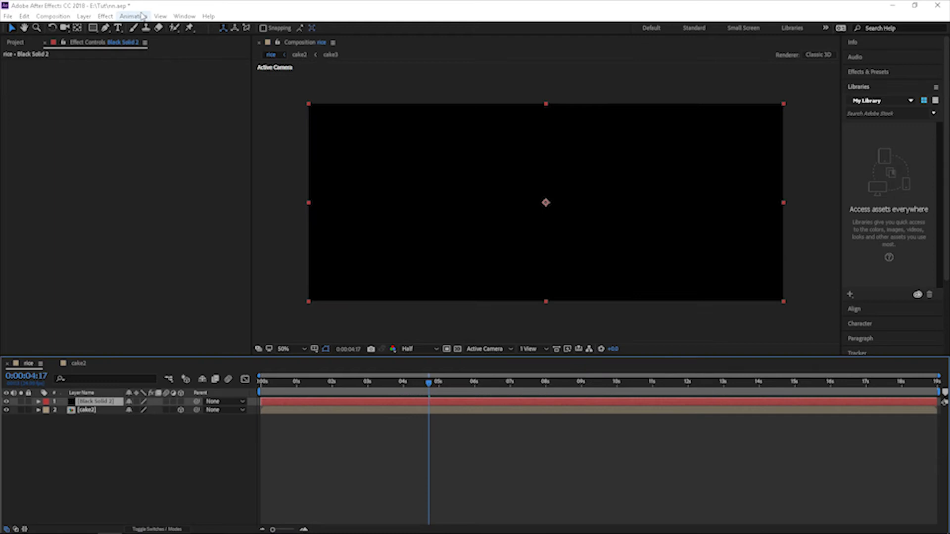
- Apply Trapcode Particular to the black solid
left_click(105, 15)
mouse_move(164, 243)
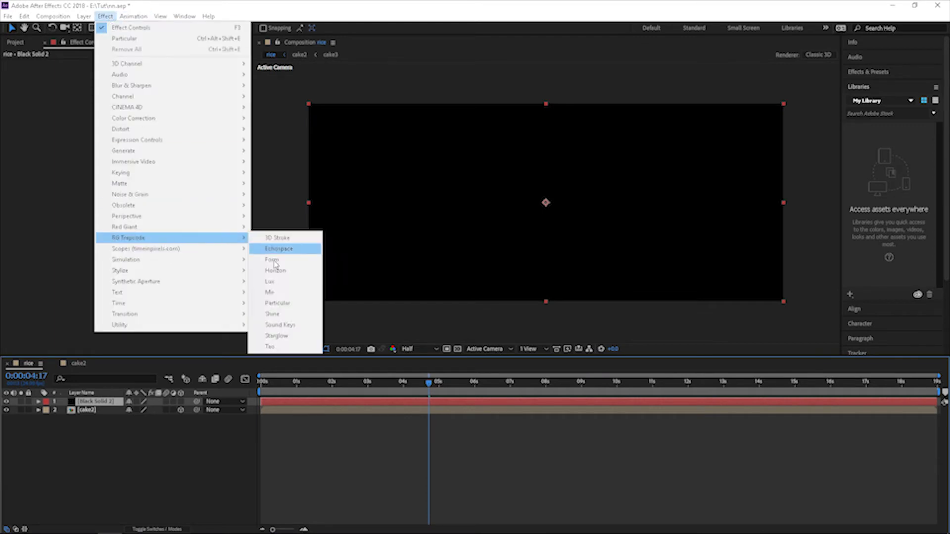
left_click(277, 303)
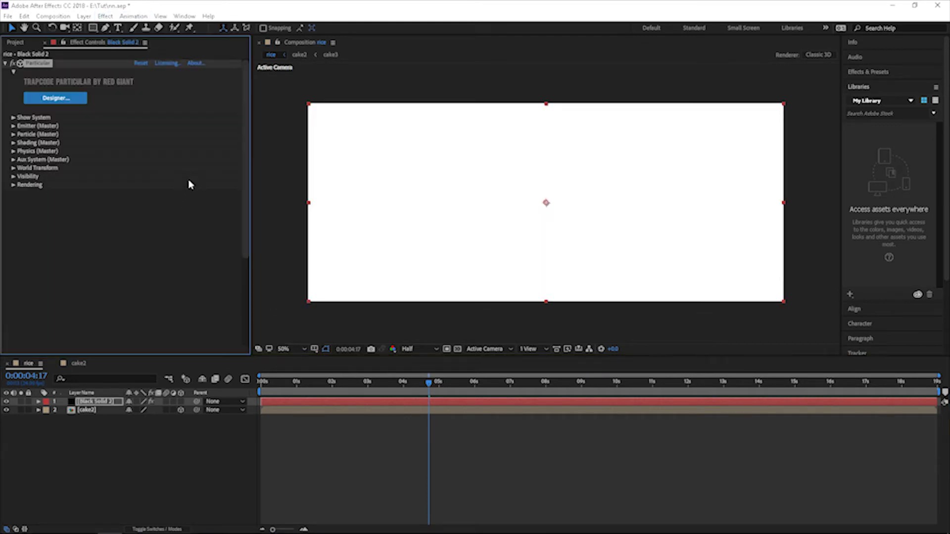
- Set Emitter Type to Layer with 3. cake2 as the layer, sampled at Particle Birth Time
left_click(13, 126)
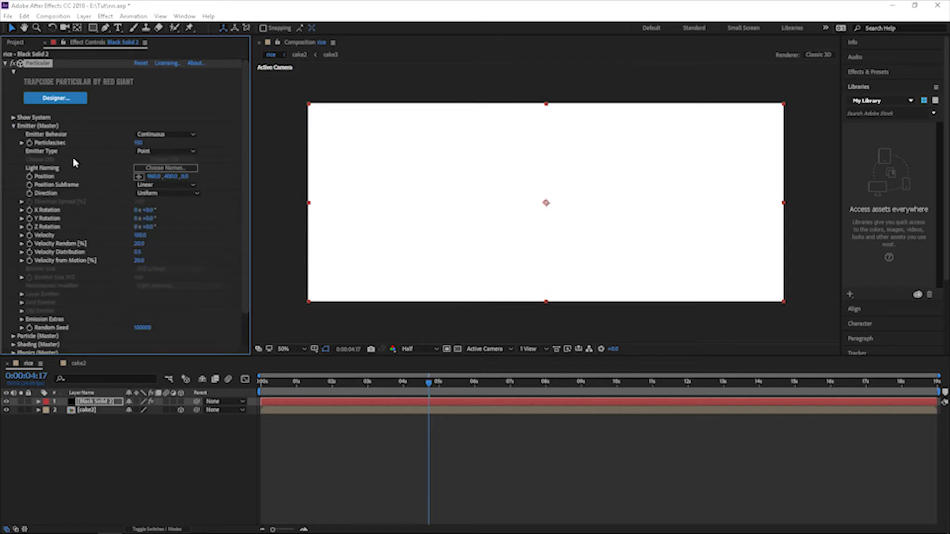
left_click(164, 152)
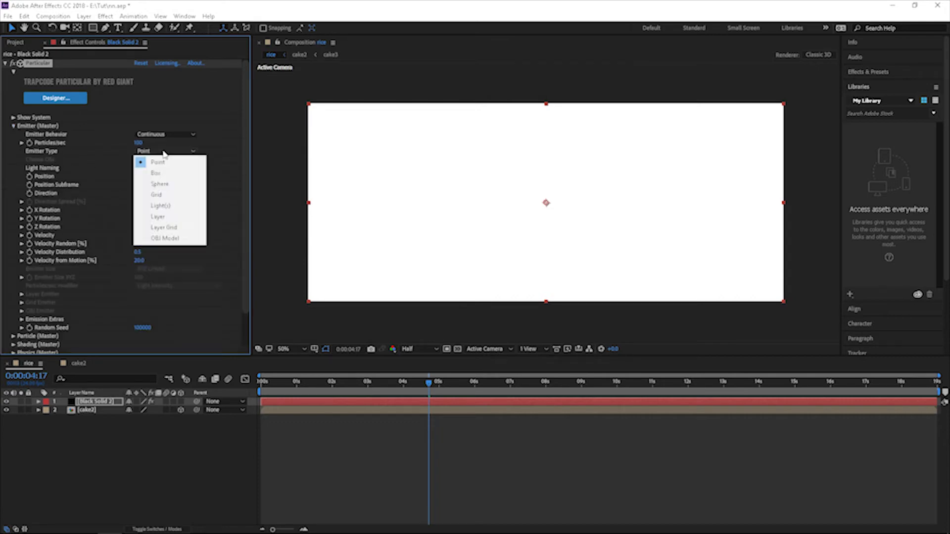
left_click(163, 217)
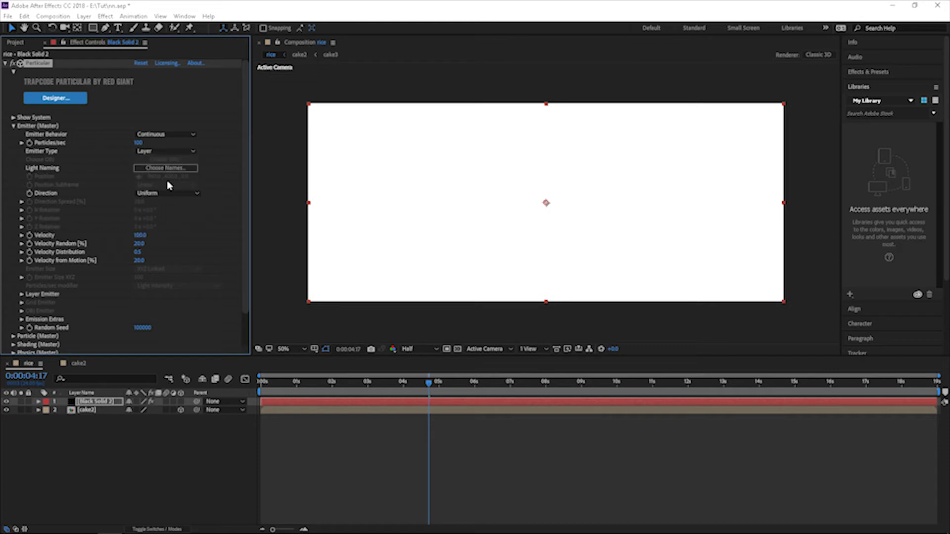
left_click(22, 294)
left_click(158, 303)
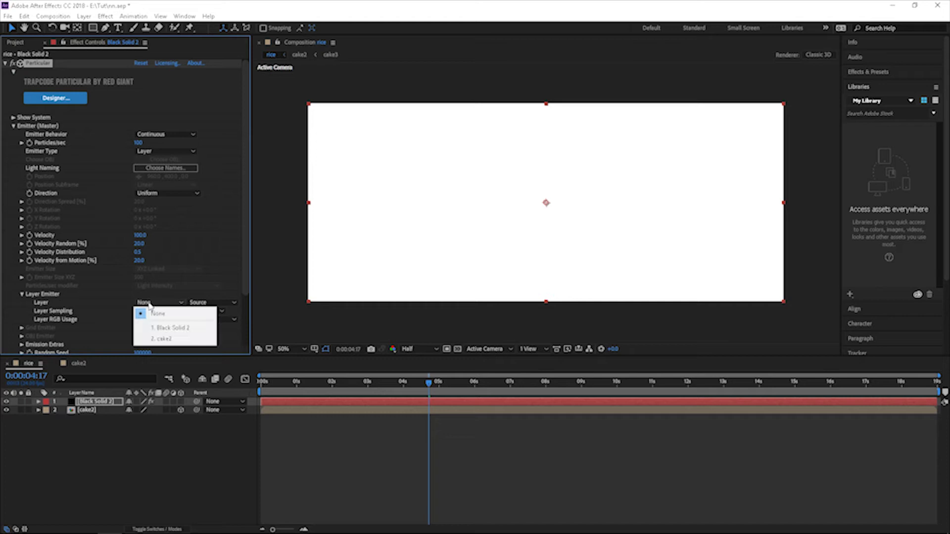
left_click(175, 346)
left_click(144, 312)
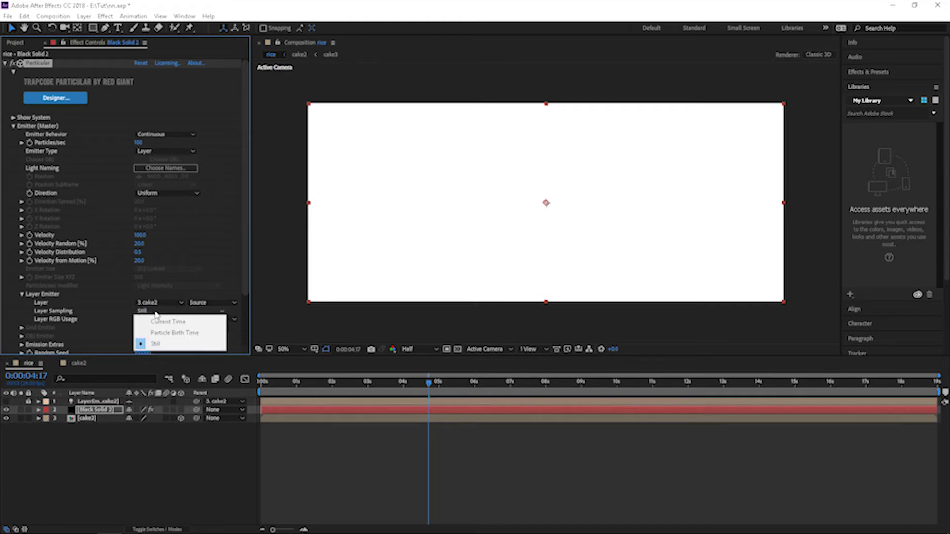
left_click(170, 339)
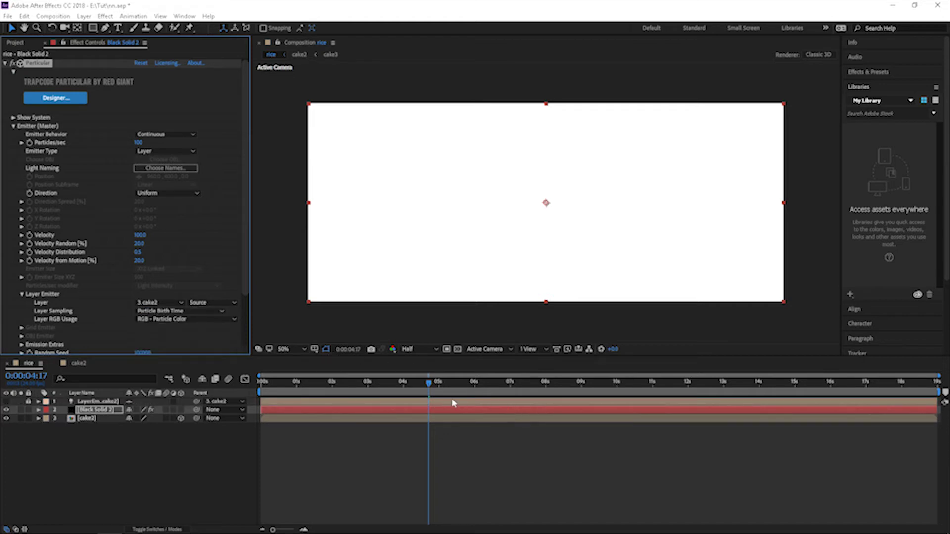
- Raise the emitter's Particles/sec to 5290 and preview the result
left_click_drag(415, 392, 592, 402)
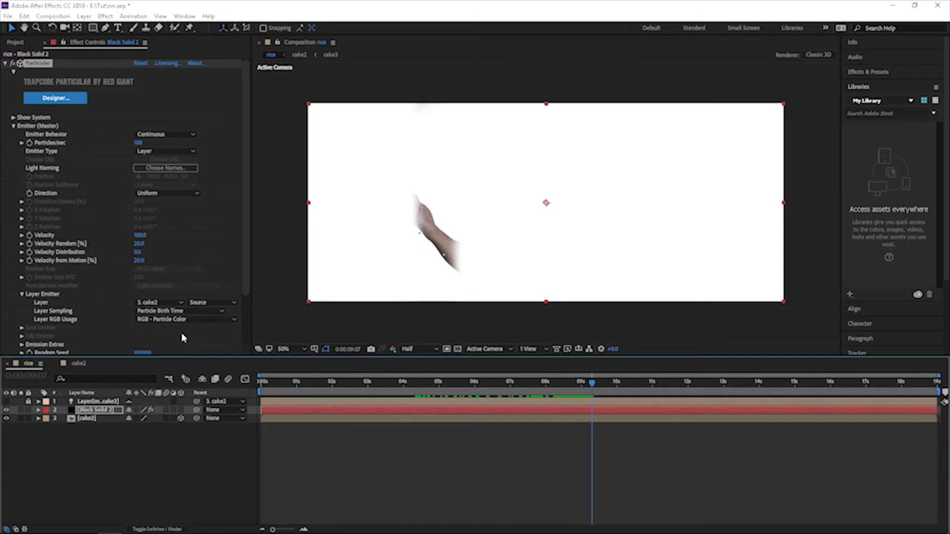
scroll(183, 298, "down", 2)
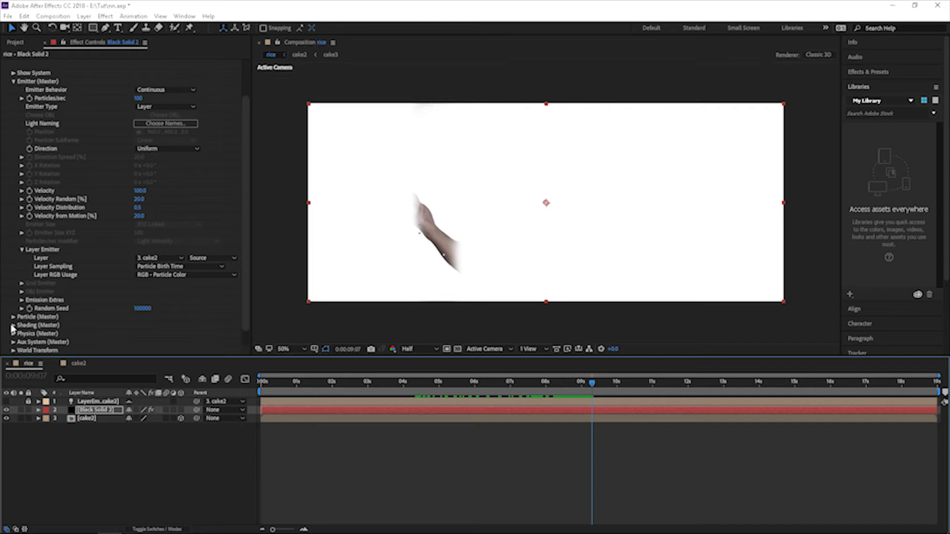
scroll(162, 199, "up", 2)
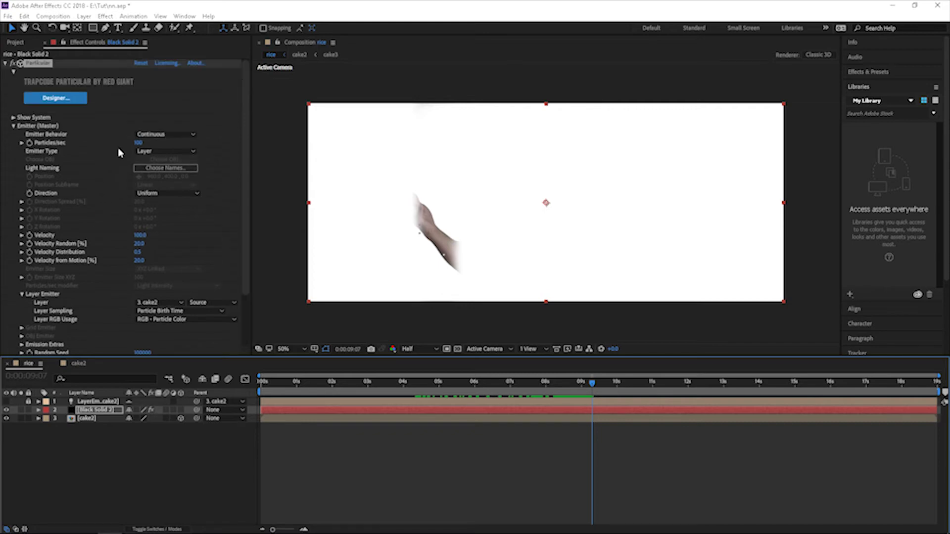
left_click(168, 135)
left_click(153, 145)
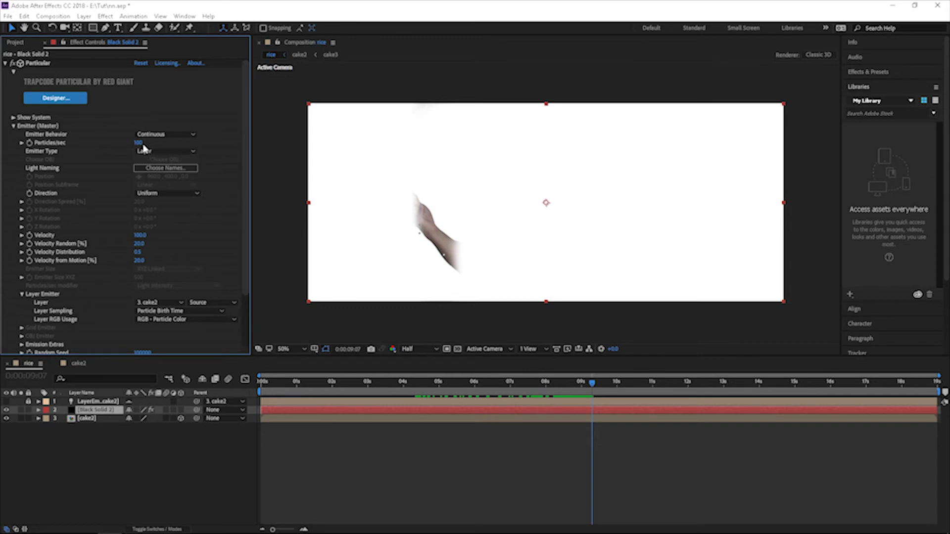
left_click_drag(161, 142, 369, 138)
left_click_drag(520, 382, 585, 393)
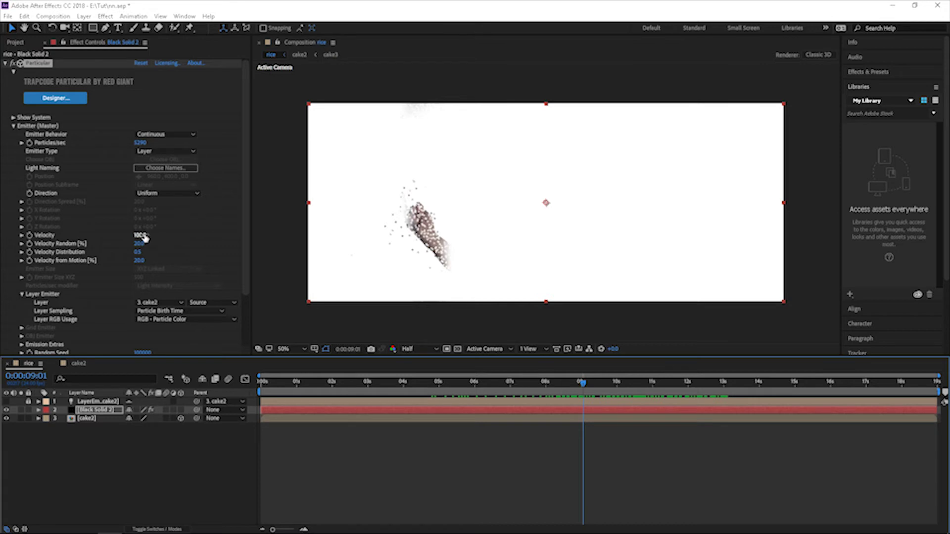
- Set Velocity to 500, preview, then lower it to 5.0
left_click(140, 236)
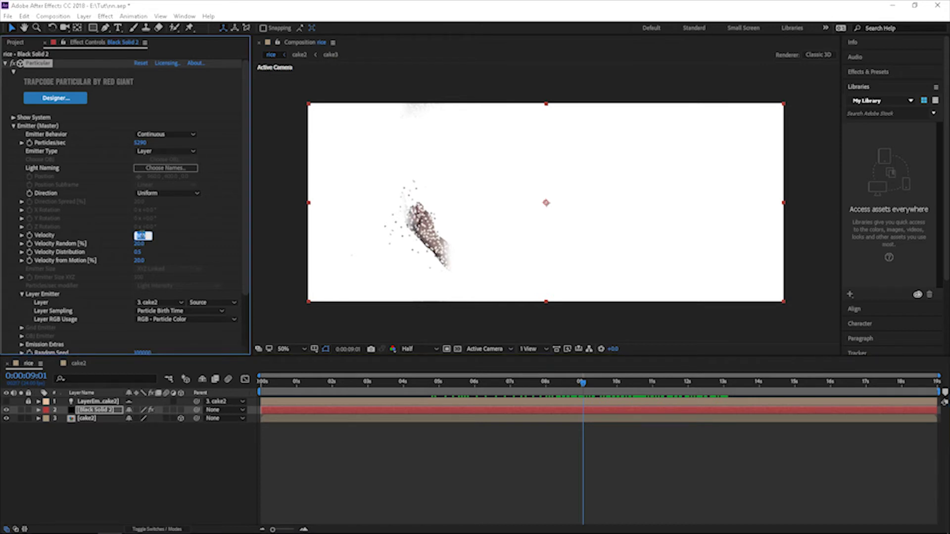
type("500")
key("Return")
left_click_drag(503, 383, 587, 390)
key("space")
key("space")
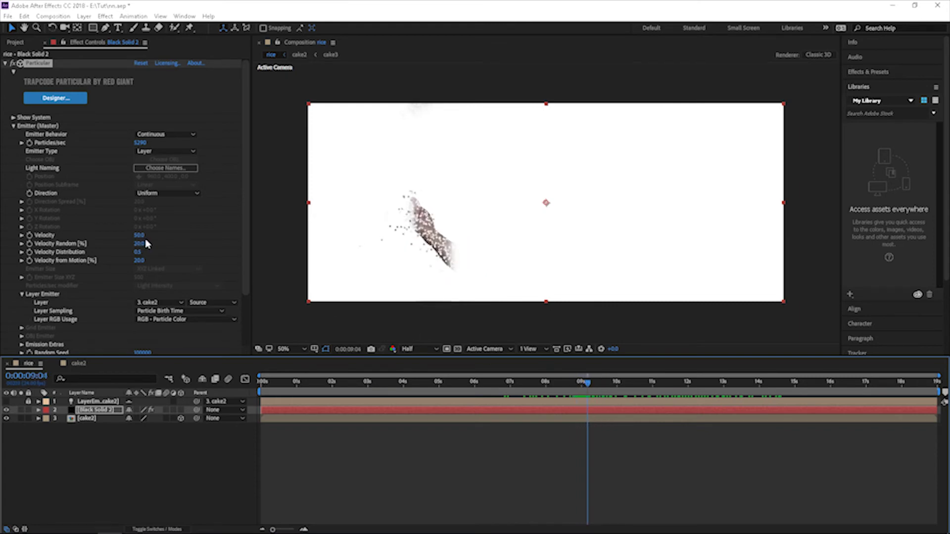
left_click(139, 236)
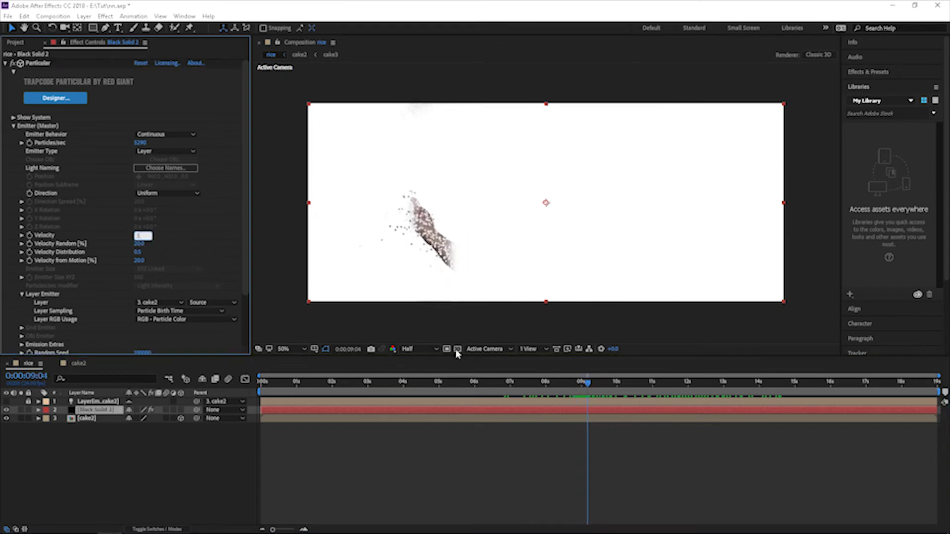
type("5")
key("Return")
left_click_drag(558, 400, 690, 393)
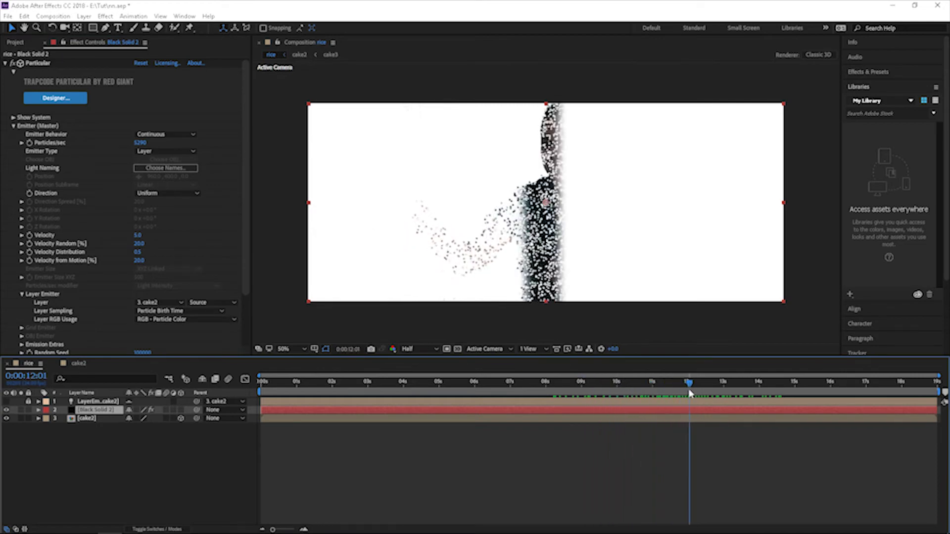
- Set Particular's Physics Gravity to 200 and scrub back to preview the particles falling
left_click_drag(690, 393, 688, 393)
scroll(182, 248, "down", 2)
scroll(166, 269, "down", 2)
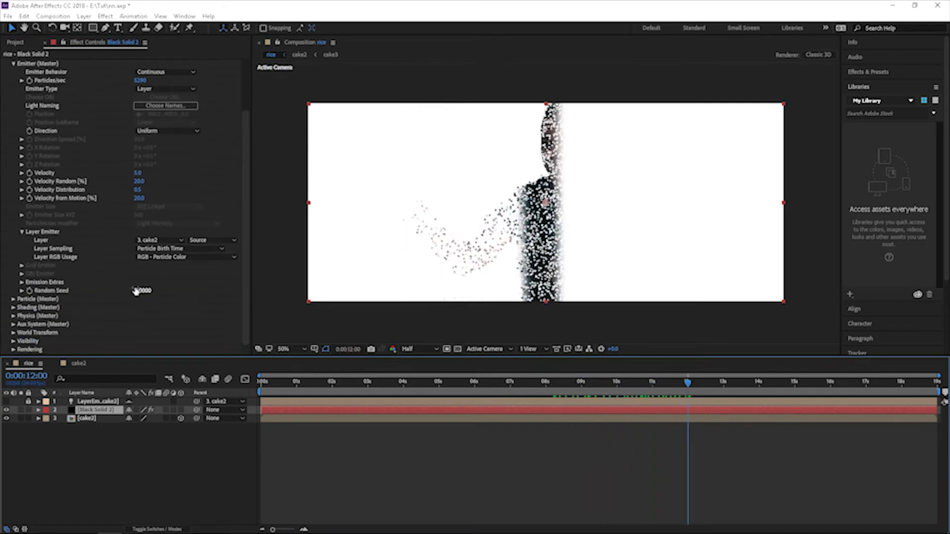
left_click(16, 320)
scroll(128, 326, "down", 1)
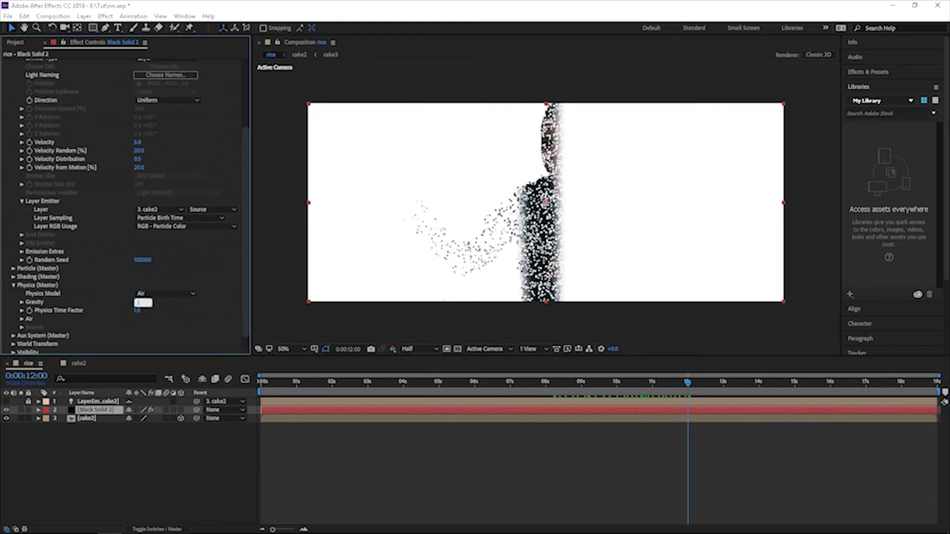
left_click(431, 428)
left_click_drag(540, 394, 675, 390)
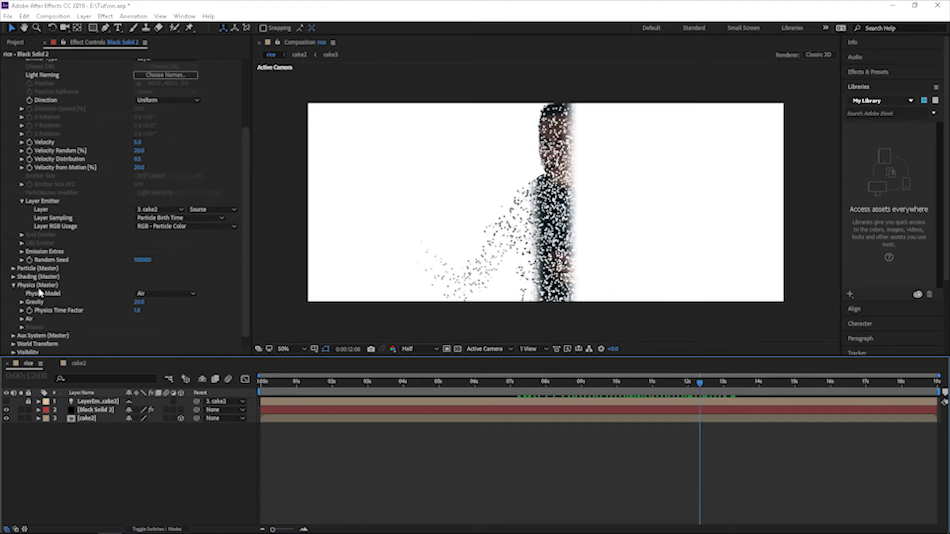
left_click(14, 269)
scroll(78, 273, "down", 5)
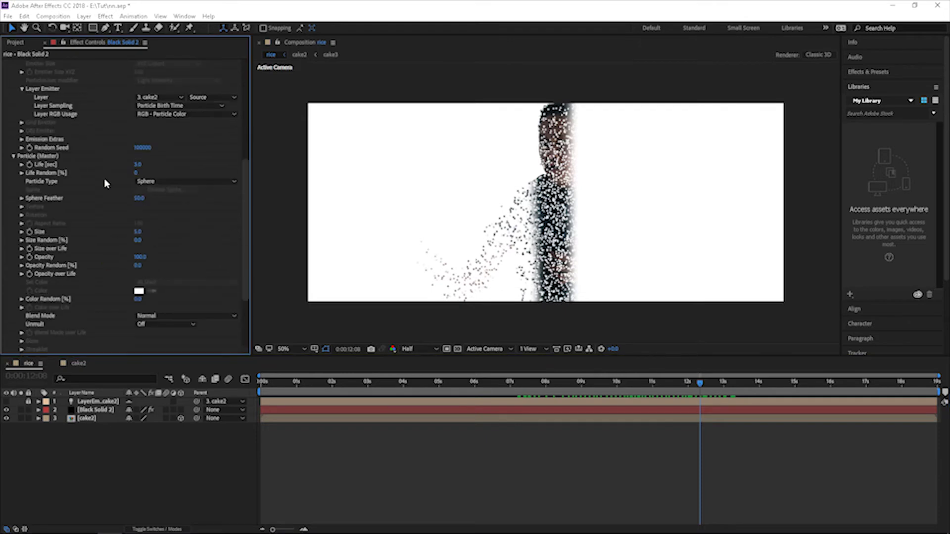
left_click(160, 182)
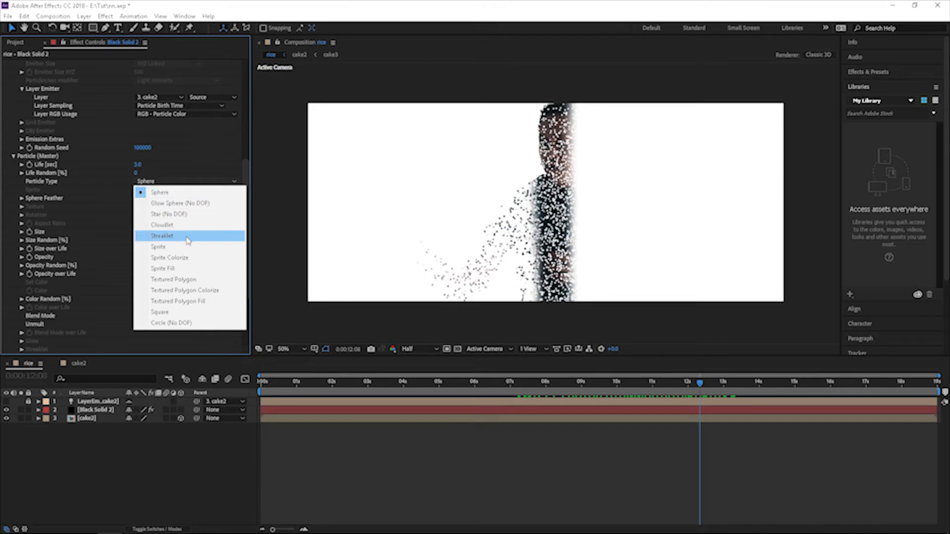
left_click(186, 225)
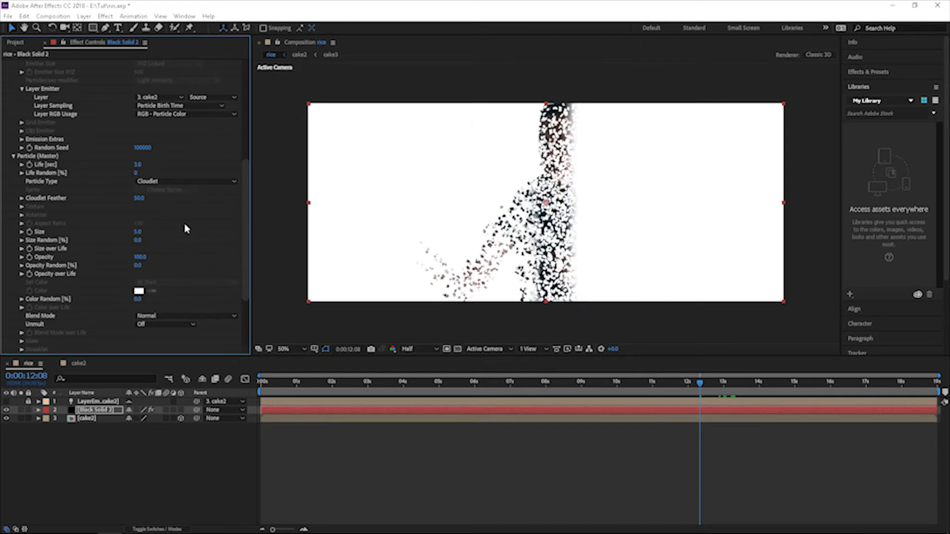
left_click(163, 181)
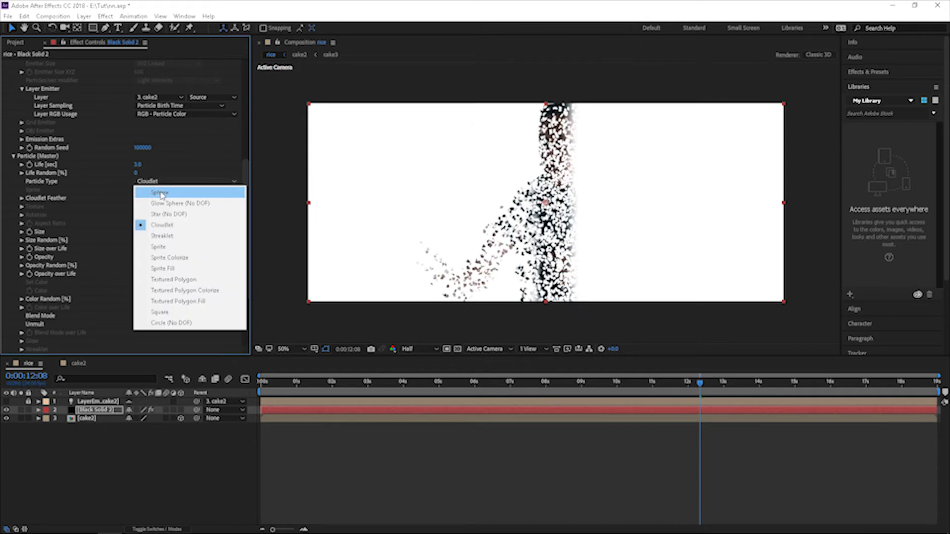
left_click(161, 193)
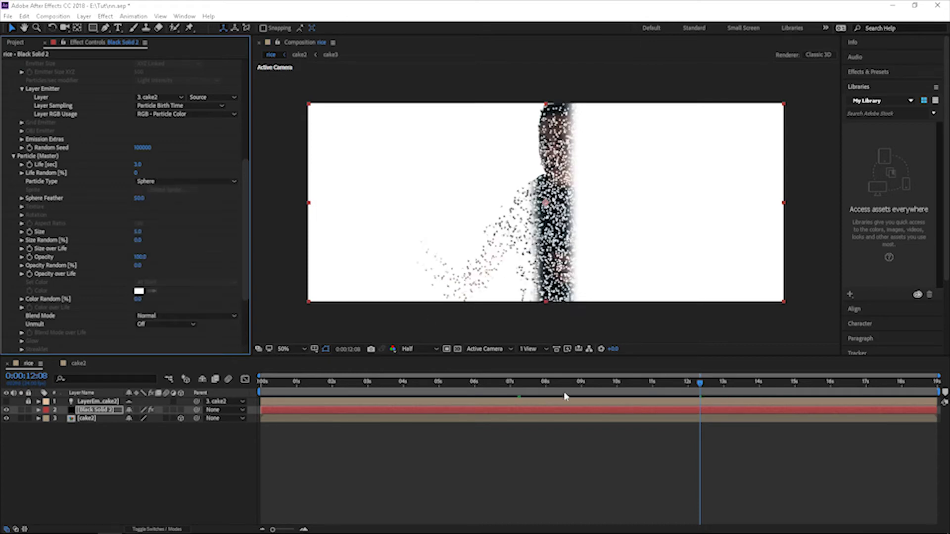
left_click_drag(565, 396, 591, 396)
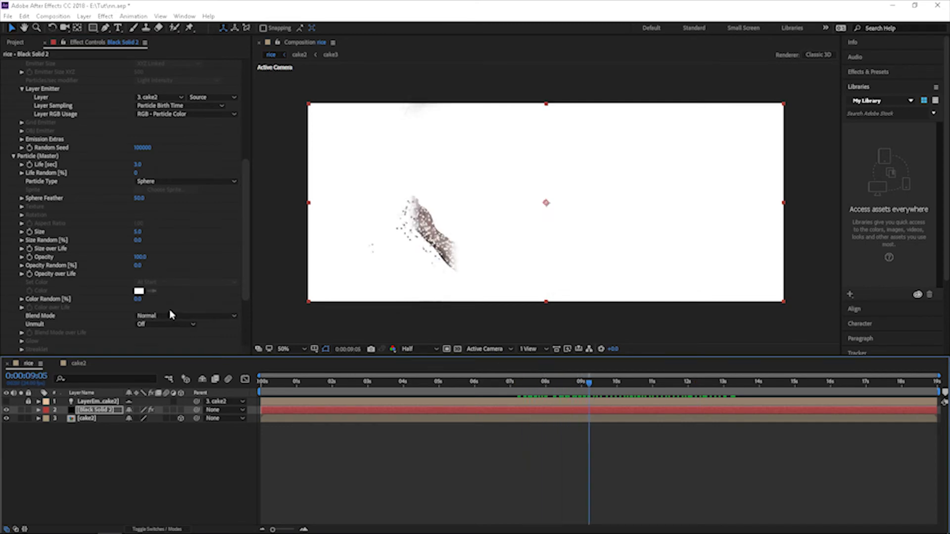
left_click(138, 231)
key("Return")
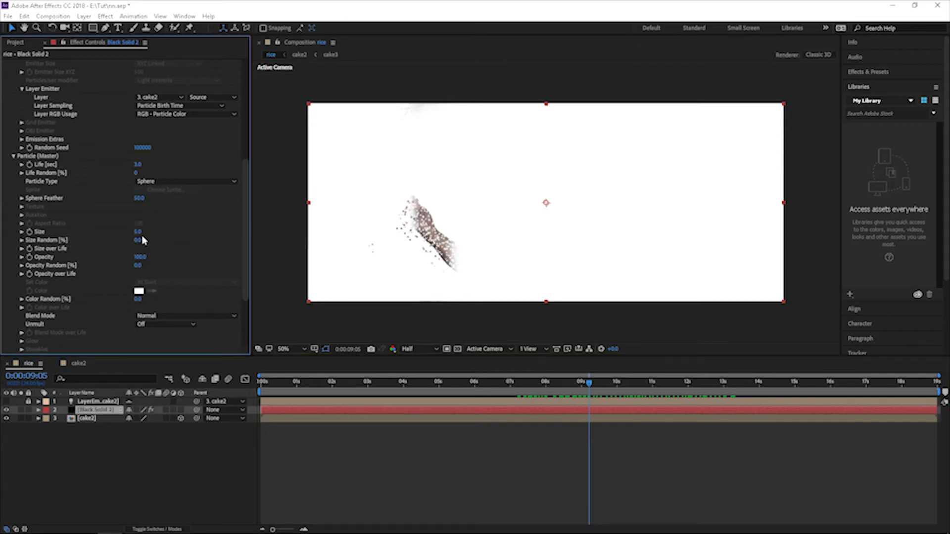
left_click(138, 231)
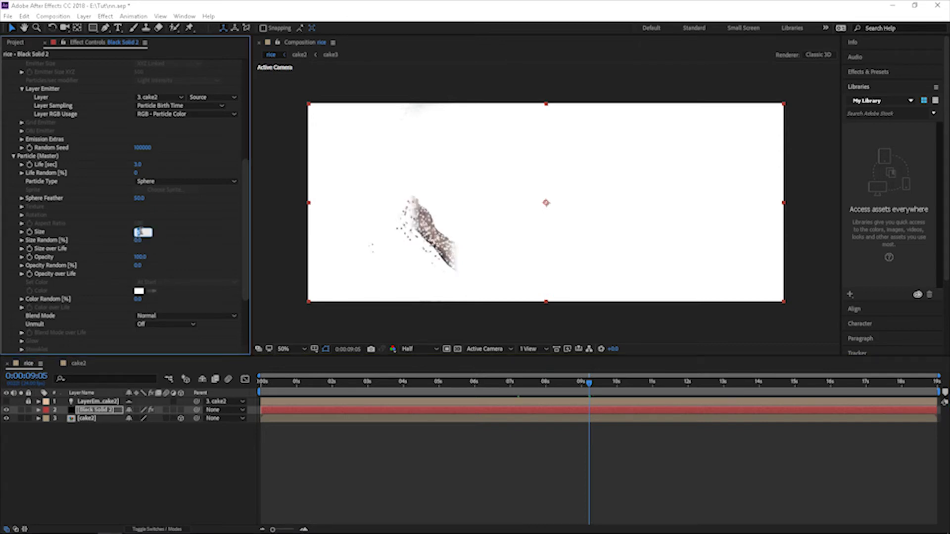
key("Return")
left_click_drag(545, 395, 648, 398)
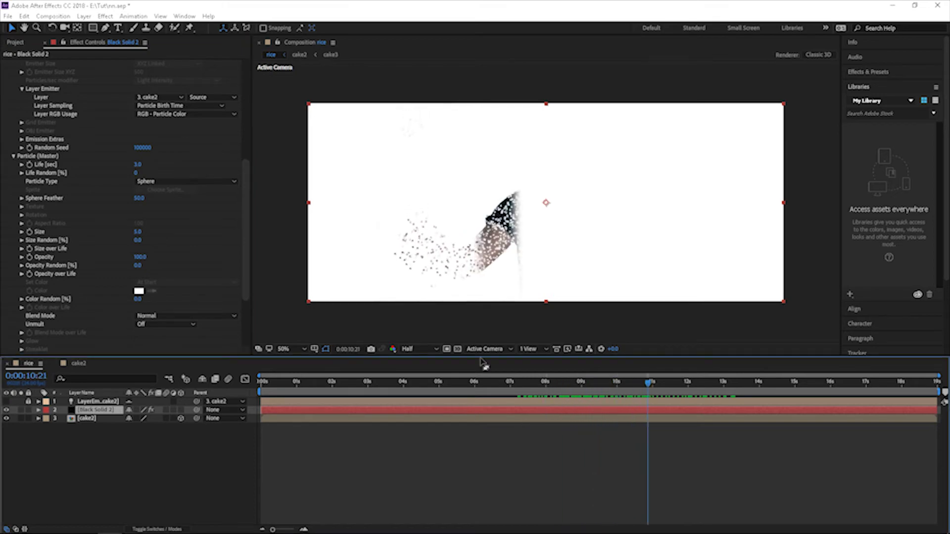
- Raise Particular's Random Seed to reshuffle the particle pattern
scroll(153, 206, "up", 3)
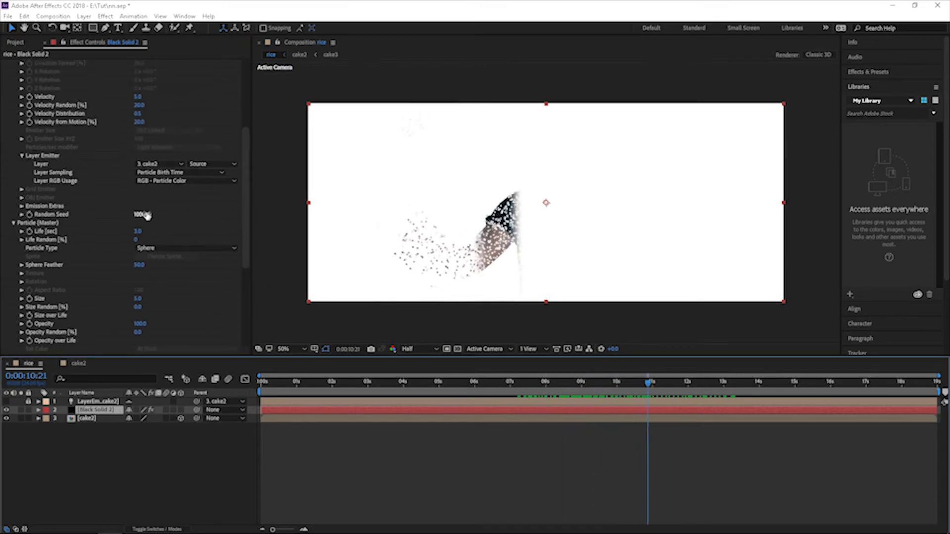
left_click_drag(141, 215, 168, 214)
scroll(194, 226, "up", 1)
scroll(144, 171, "up", 5)
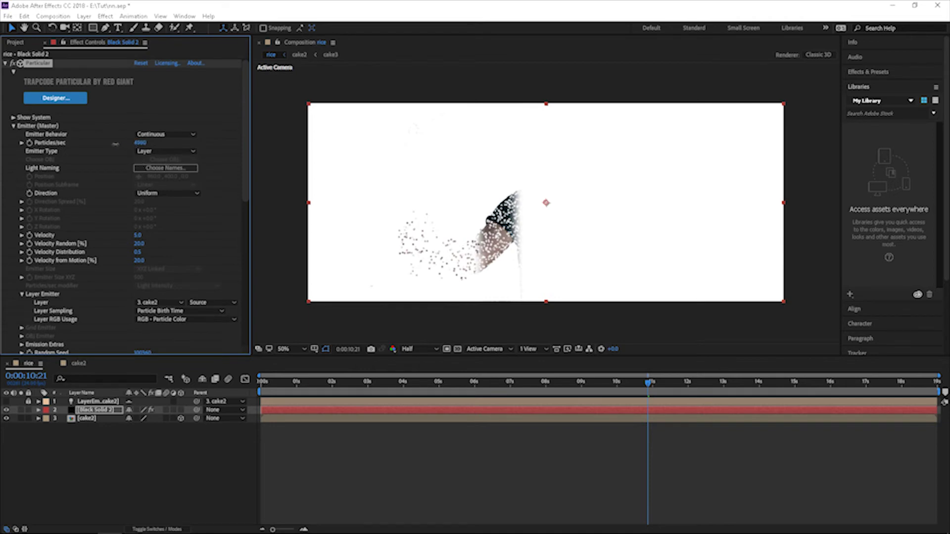
- Try the Explode emitter behavior, revert to Continuous, and preview the emission
left_click(165, 134)
left_click(161, 156)
left_click(171, 134)
left_click(169, 145)
left_click_drag(551, 396, 669, 405)
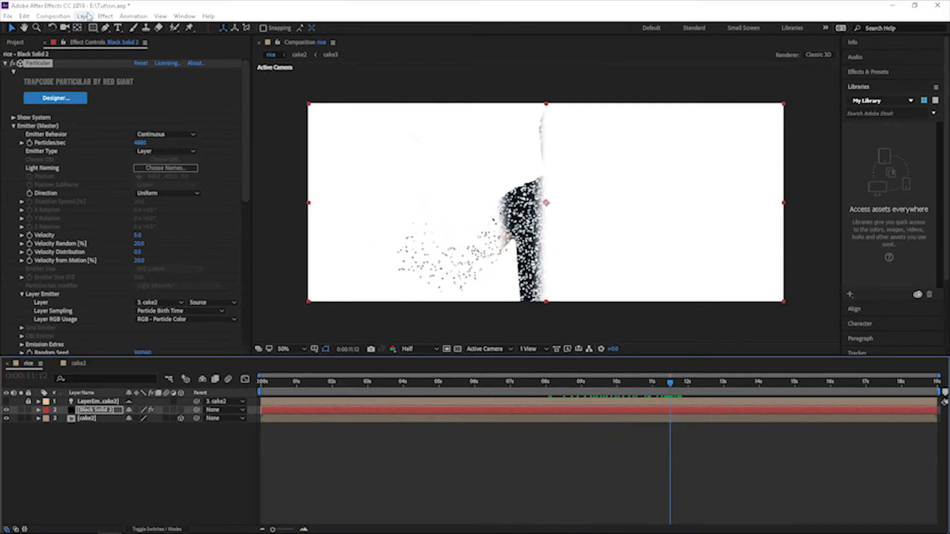
- Copy White Solid 1 from cake2, paste it at the bottom of the rice comp, and preview
left_click(79, 363)
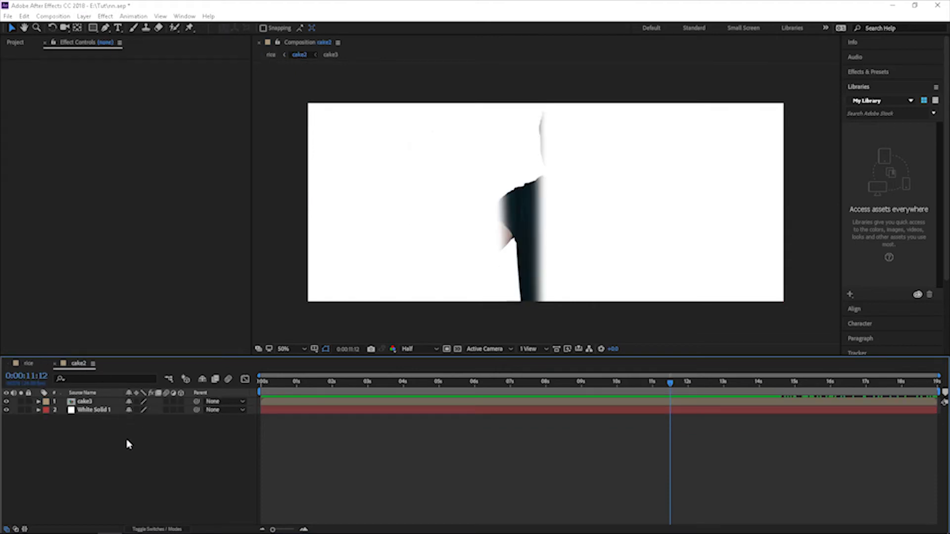
left_click(98, 410)
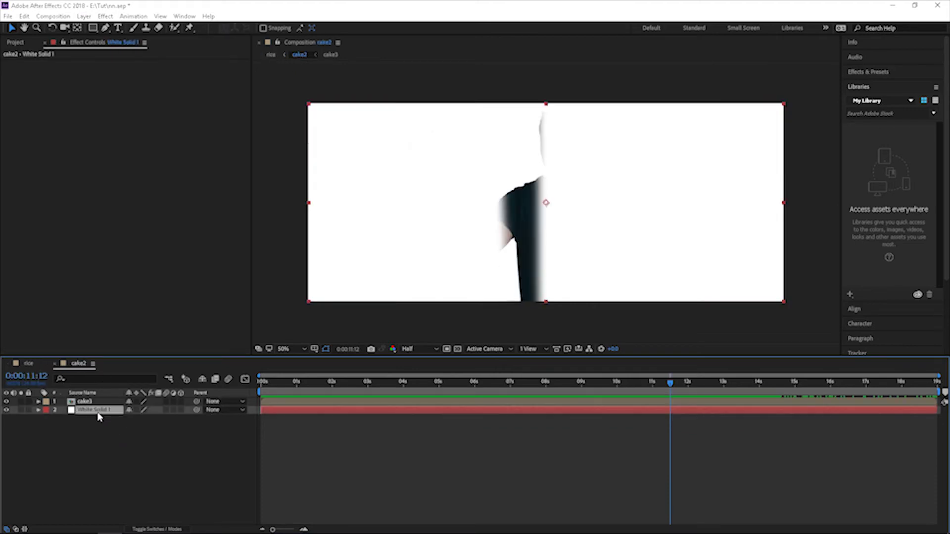
left_click(7, 410)
left_click(28, 363)
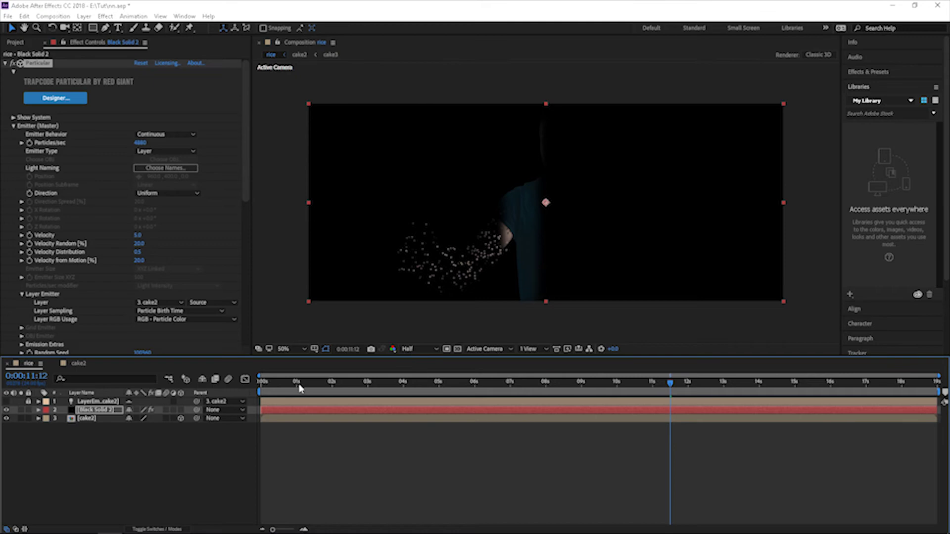
key("Home")
key("ctrl+v")
left_click_drag(104, 410, 106, 428)
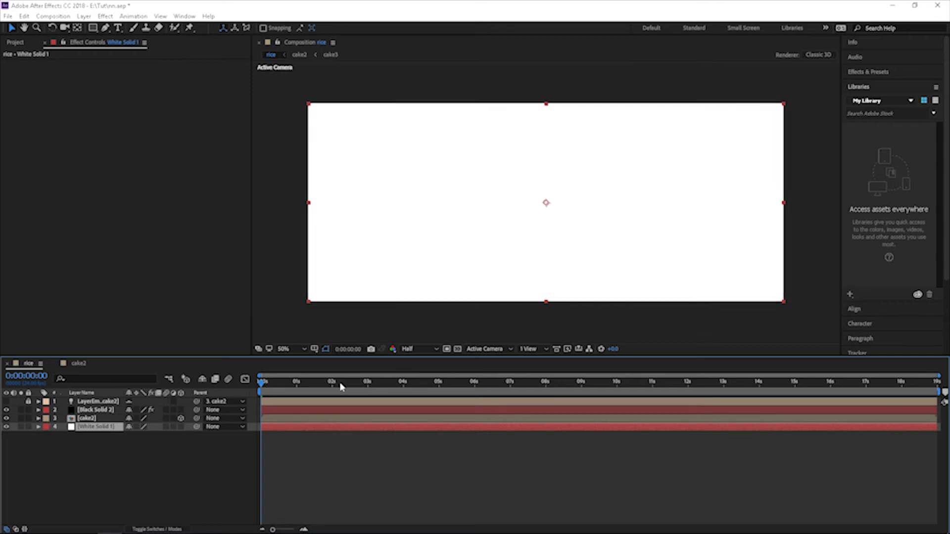
mouse_move(340, 386)
left_mouse_down()
mouse_move(333, 391)
mouse_move(430, 384)
mouse_move(754, 407)
mouse_move(616, 410)
left_mouse_up()
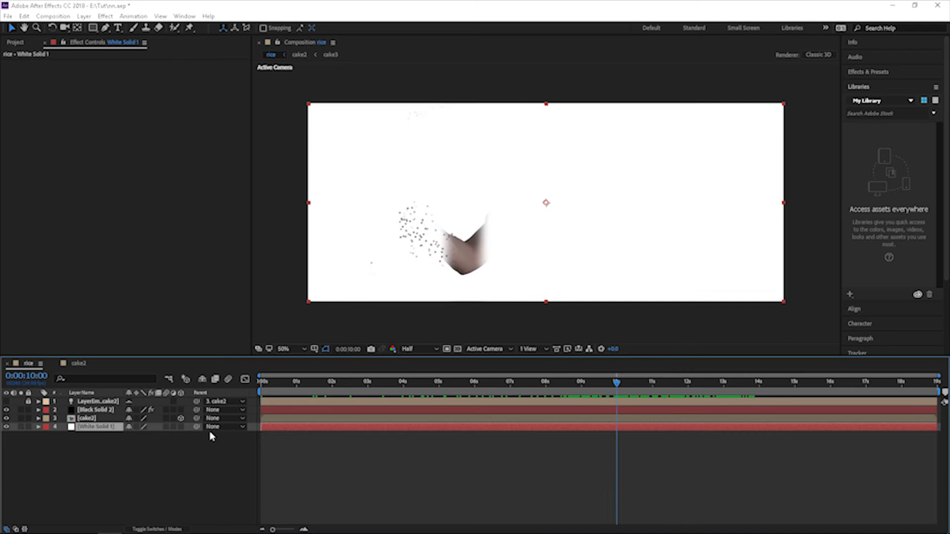
- Try 400000 Particles/sec on the particle layer's emitter and preview the denser dissolve
left_click(115, 411)
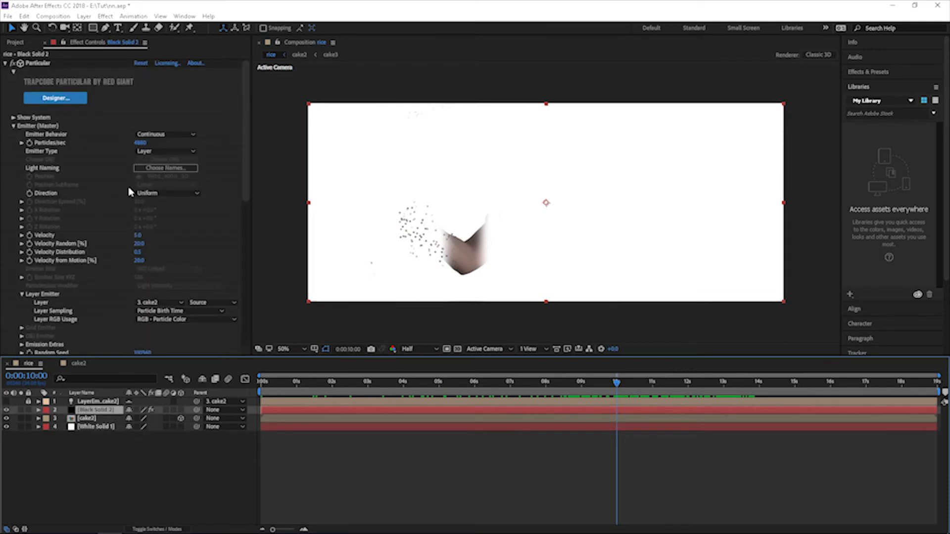
left_click(148, 151)
left_click(141, 143)
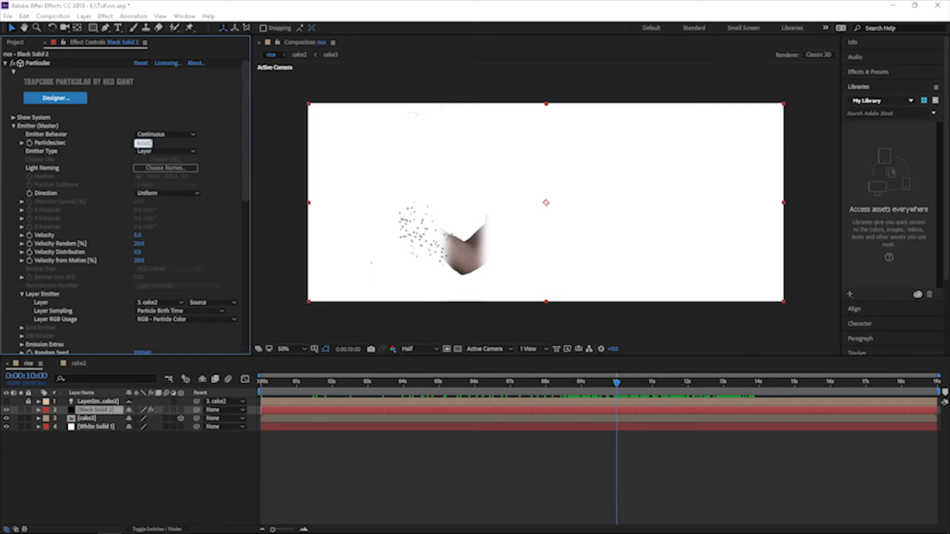
type("400000")
key("Return")
left_click_drag(569, 385, 669, 390)
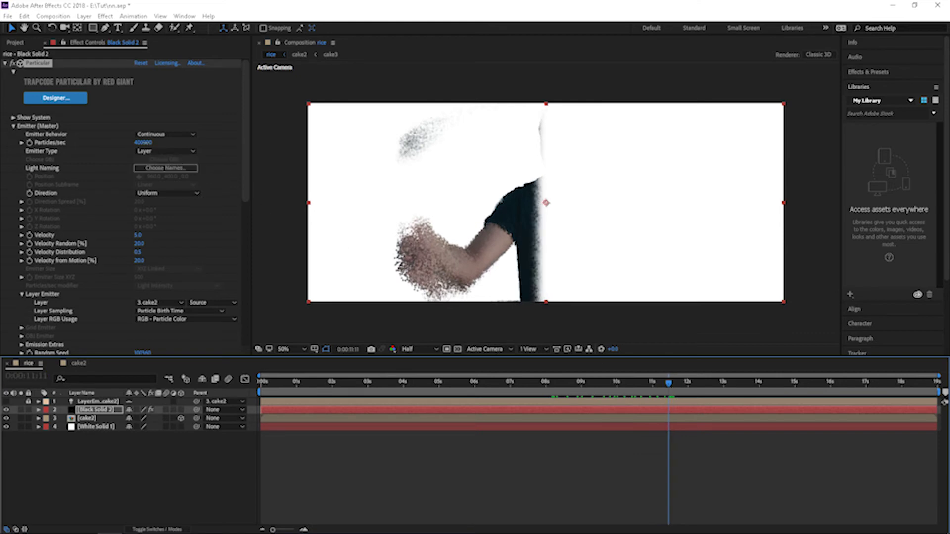
- Settle on 200000 Particles/sec with Directional emitter direction and preview
left_click(143, 143)
type("20000")
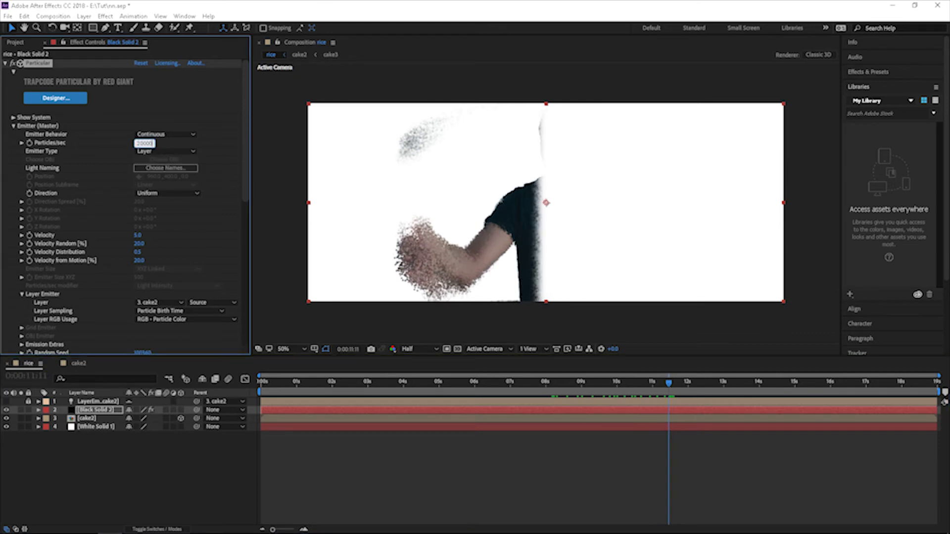
type("0")
key("Return")
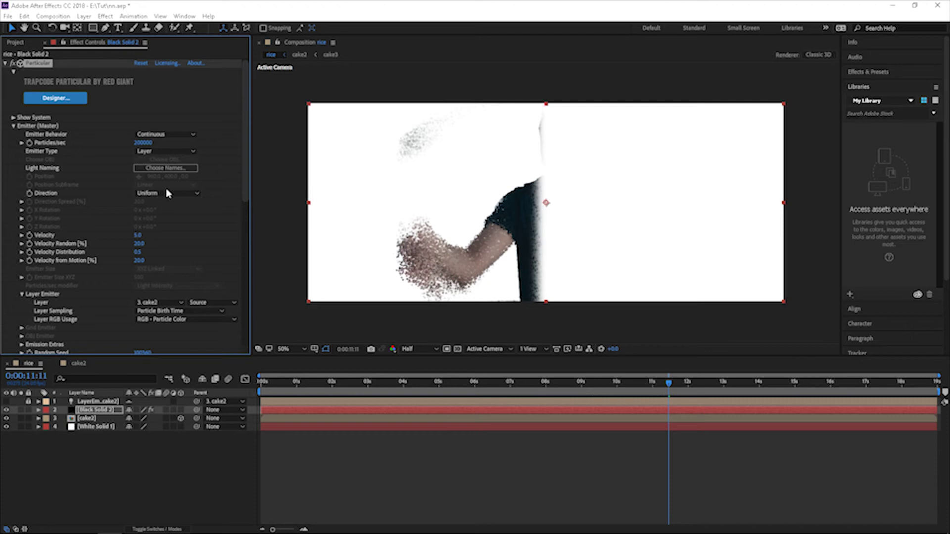
left_click(168, 193)
left_click(151, 204)
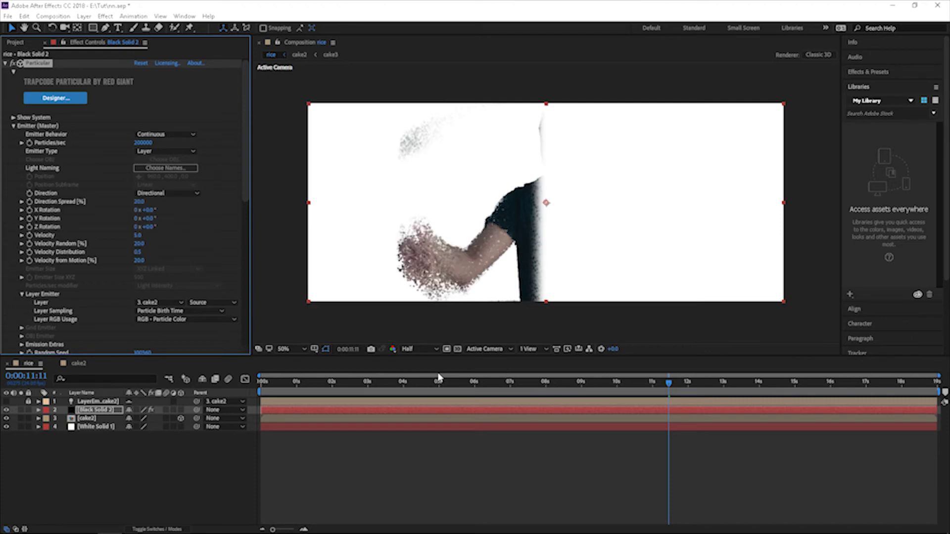
left_click_drag(435, 385, 644, 395)
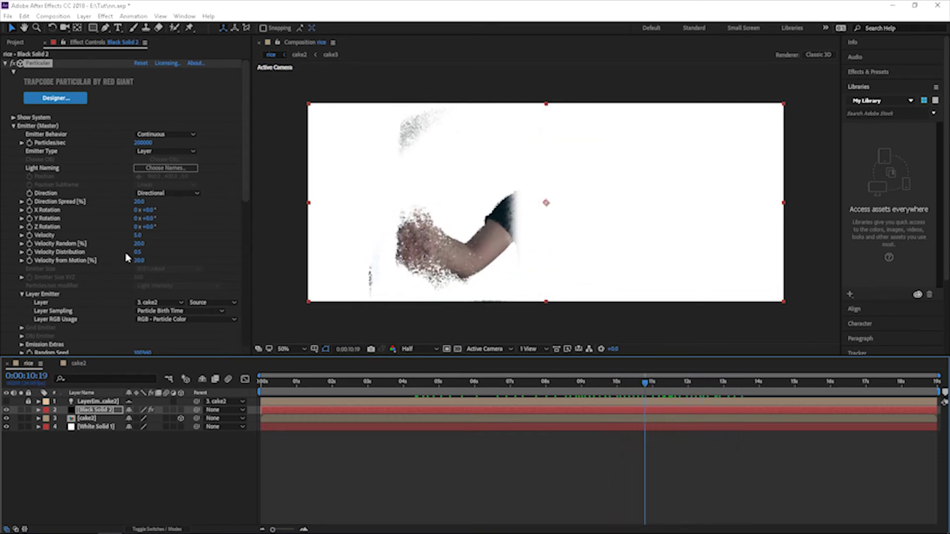
- In Particular's Rendering settings, set the Motion Blur dropdown to On
scroll(126, 257, "down", 3)
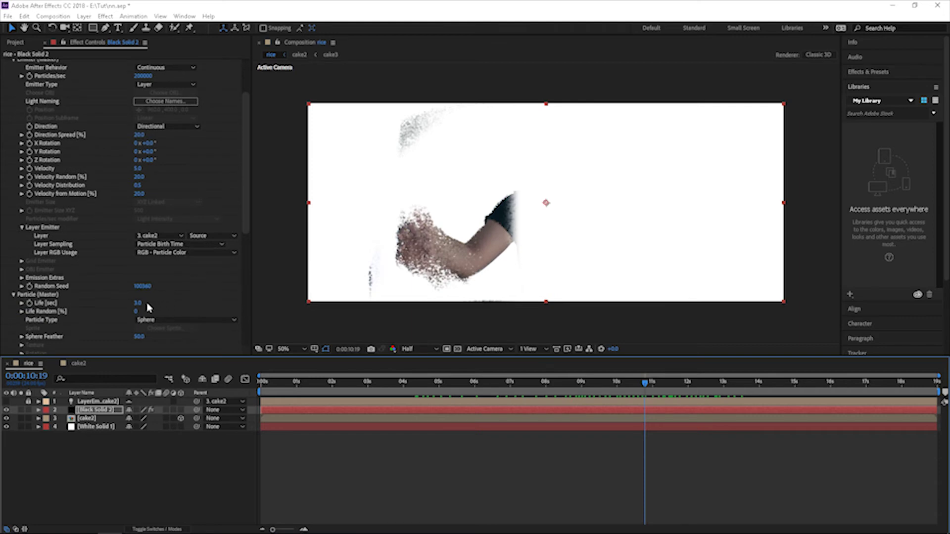
scroll(149, 306, "down", 1)
scroll(153, 317, "down", 2)
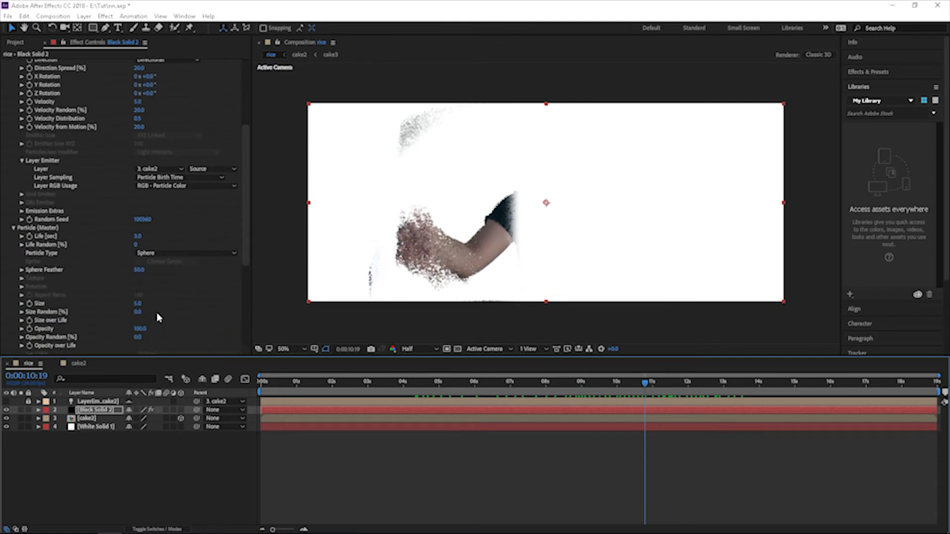
scroll(151, 318, "down", 7)
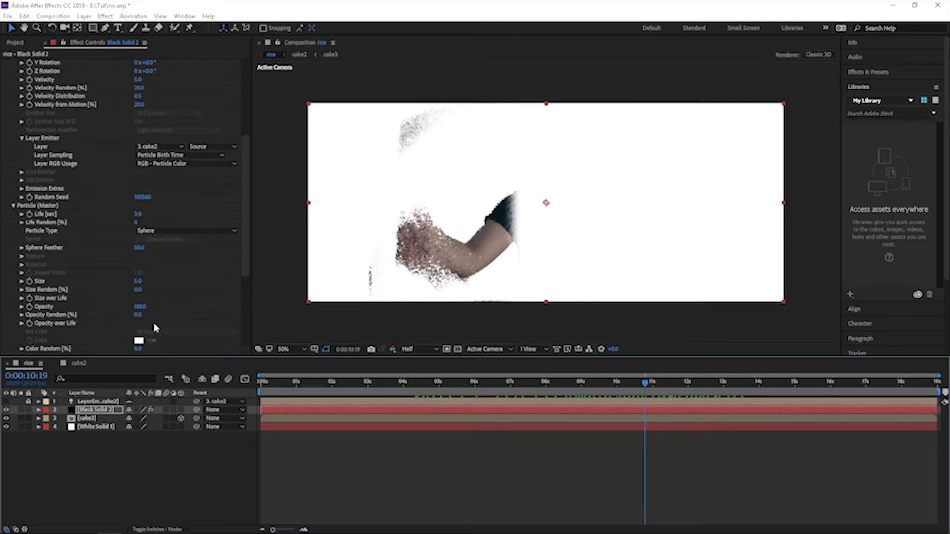
scroll(42, 322, "down", 1)
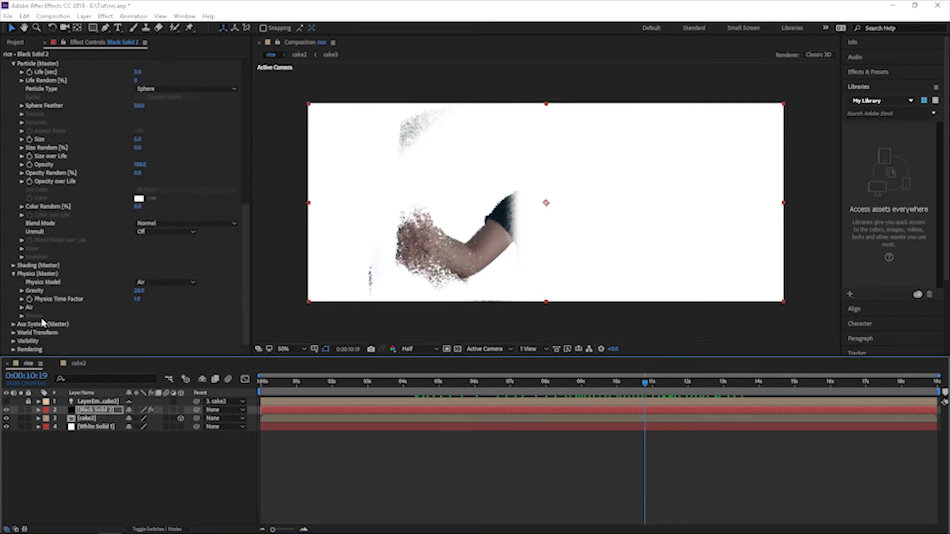
left_click(14, 341)
scroll(94, 317, "down", 4)
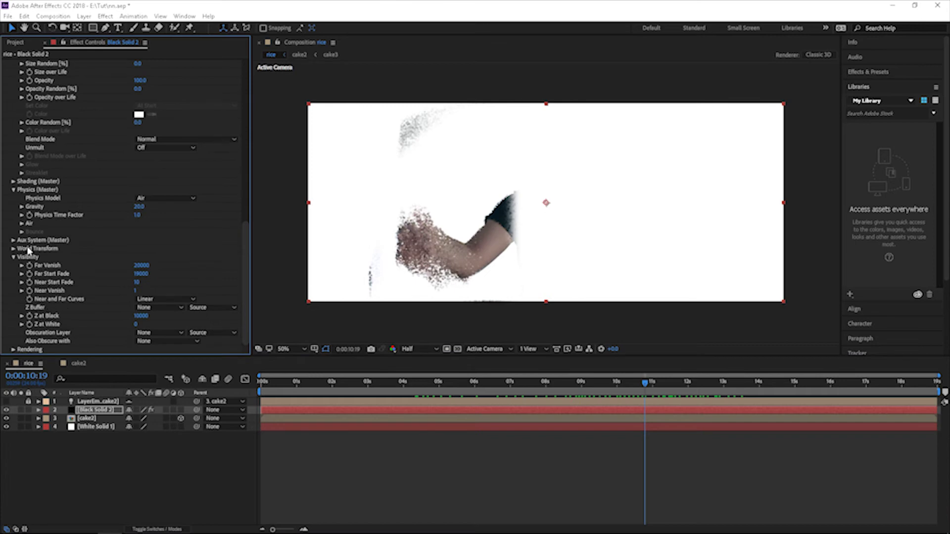
scroll(108, 326, "down", 4)
left_click(22, 349)
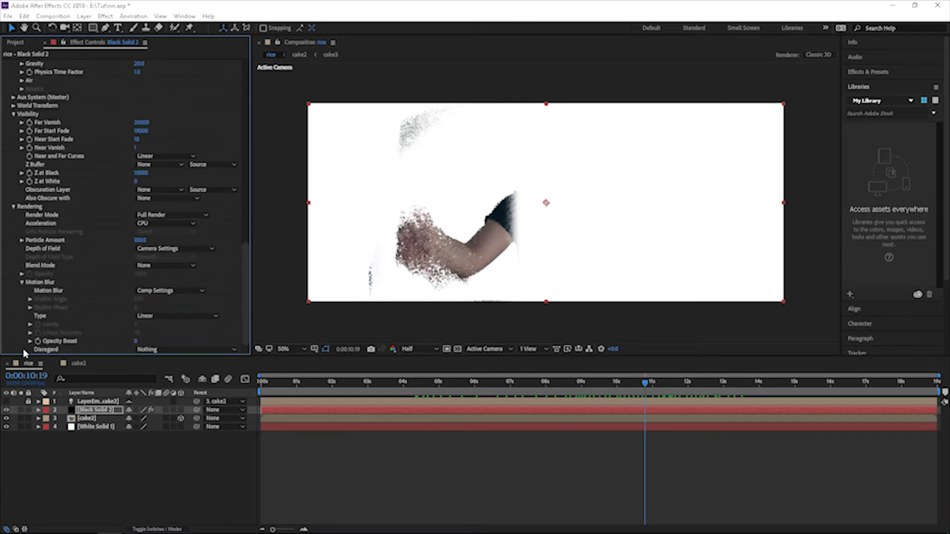
left_click(153, 291)
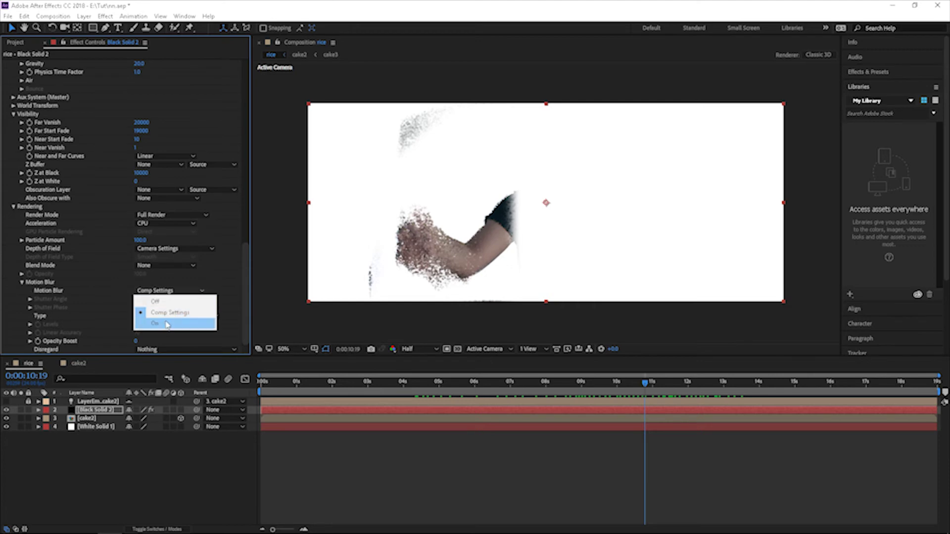
left_click(198, 320)
scroll(149, 297, "up", 4)
scroll(141, 281, "up", 15)
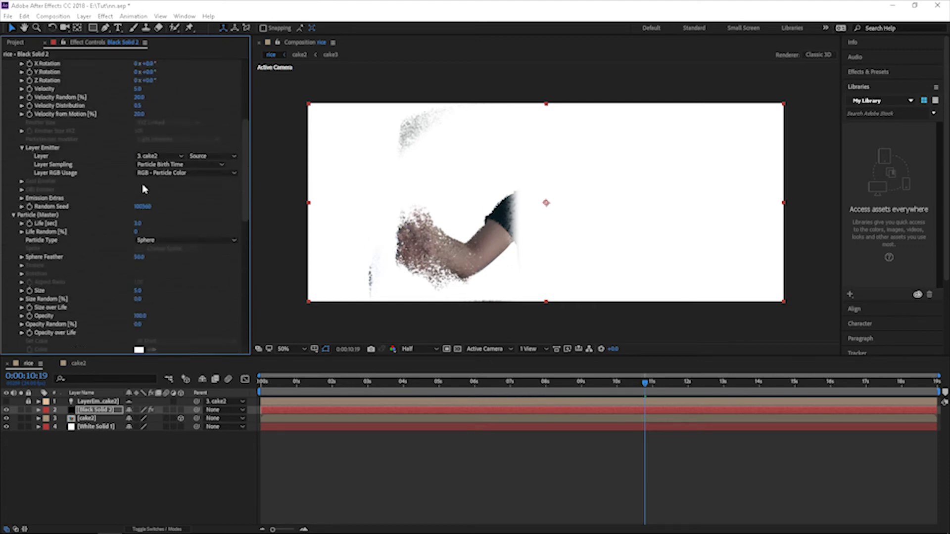
scroll(418, 272, "up", 8)
scroll(440, 252, "down", 8)
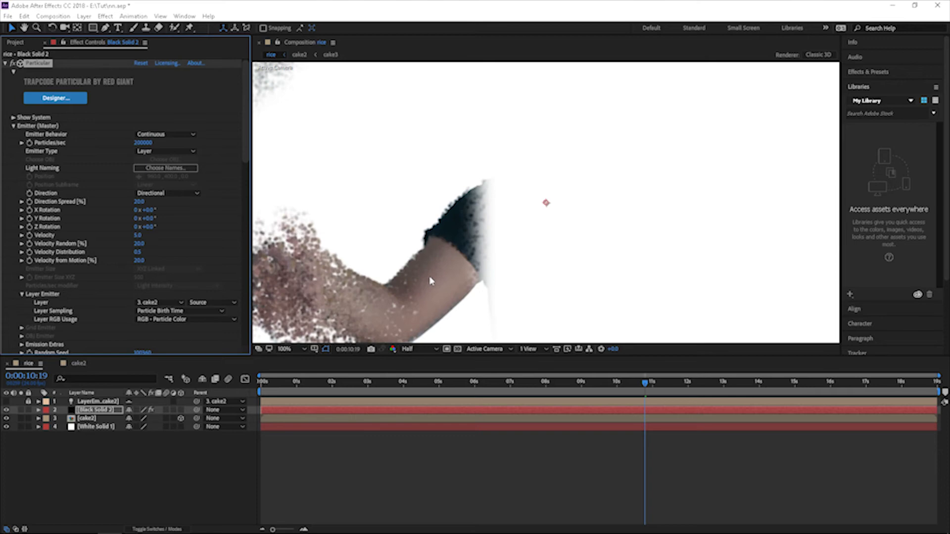
left_click(409, 349)
left_click(413, 362)
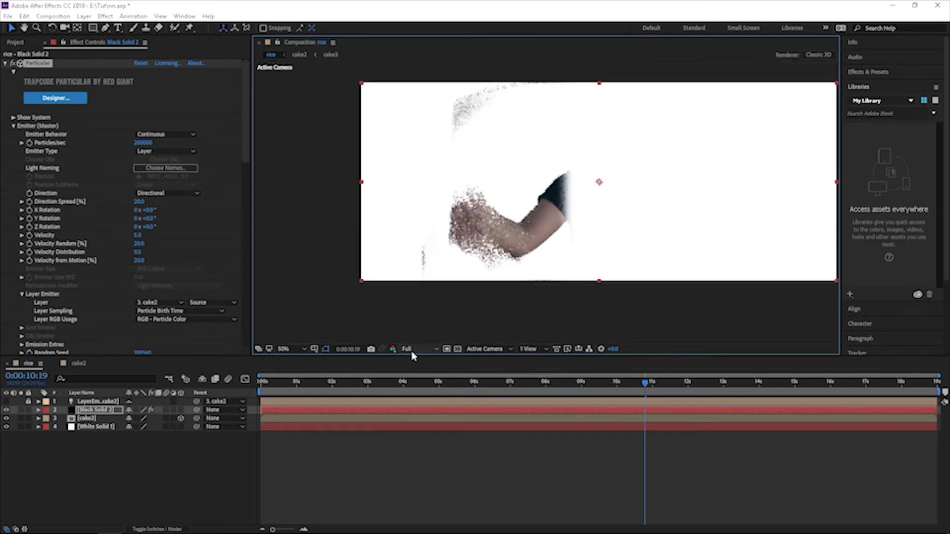
left_click(411, 349)
left_click(420, 391)
left_click_drag(442, 296, 417, 286)
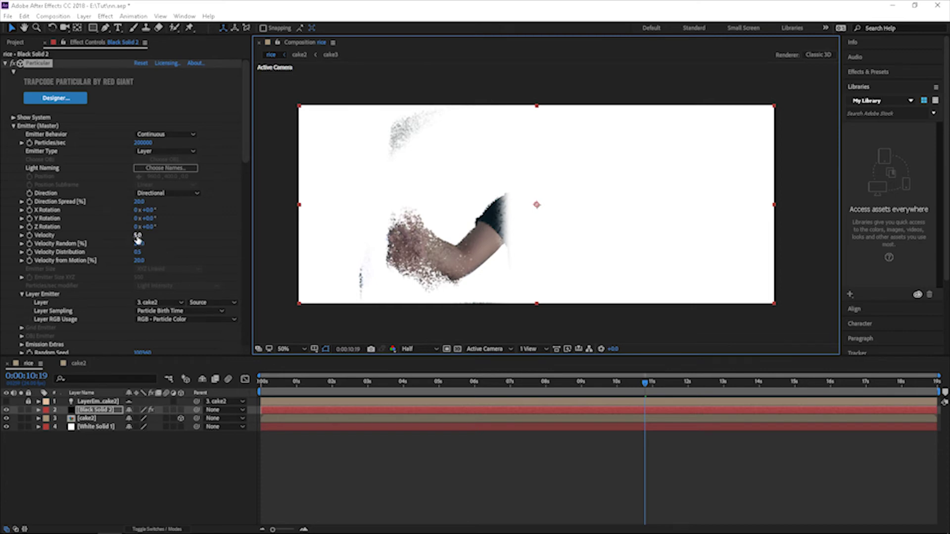
- Set particle Life to 2 seconds and preview the shorter trails
scroll(176, 306, "down", 3)
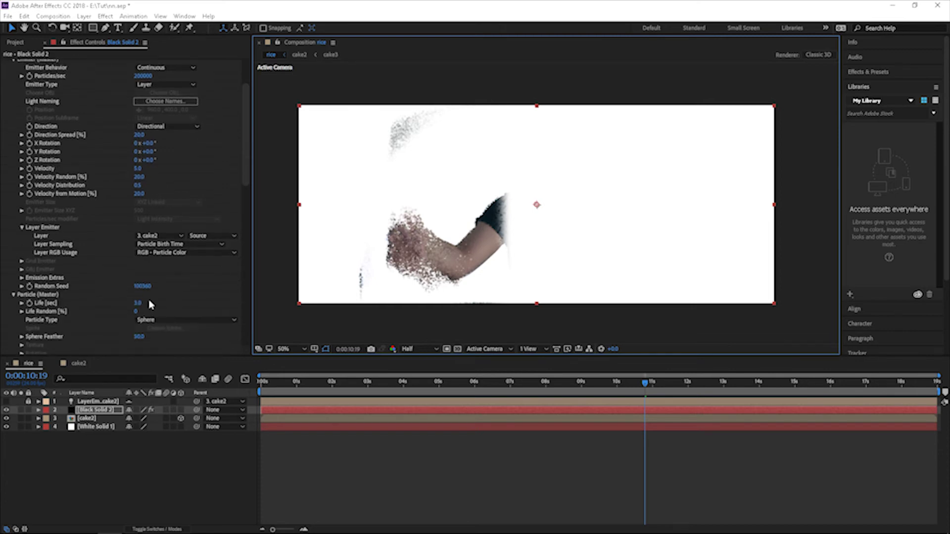
left_click(142, 304)
type("2")
key("Return")
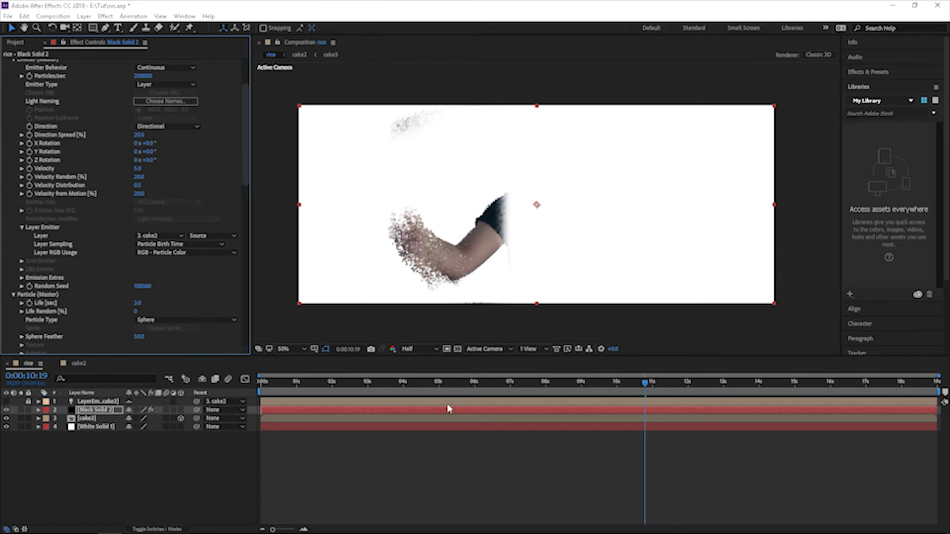
left_click_drag(408, 395, 729, 397)
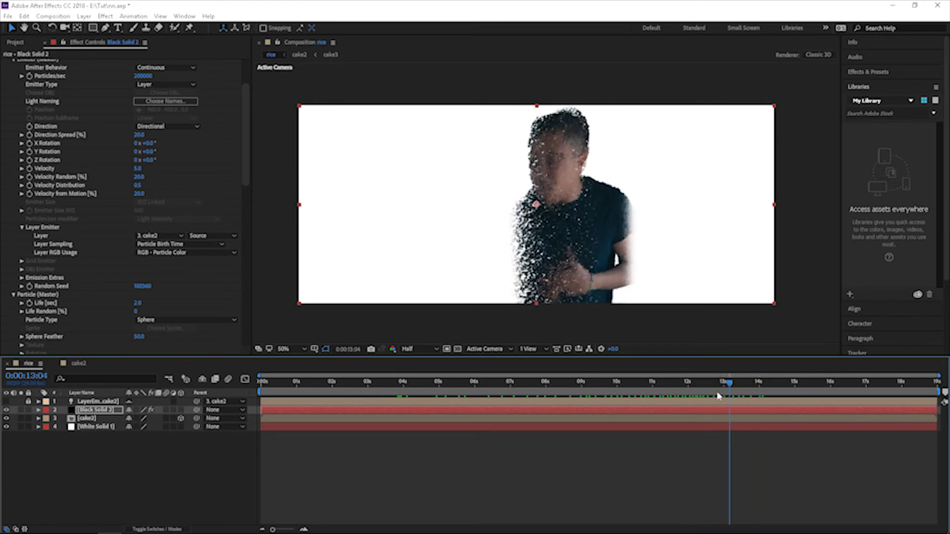
- Change particle Life to 4 seconds and preview the longer trails
left_click(137, 303)
type("4")
key("Return")
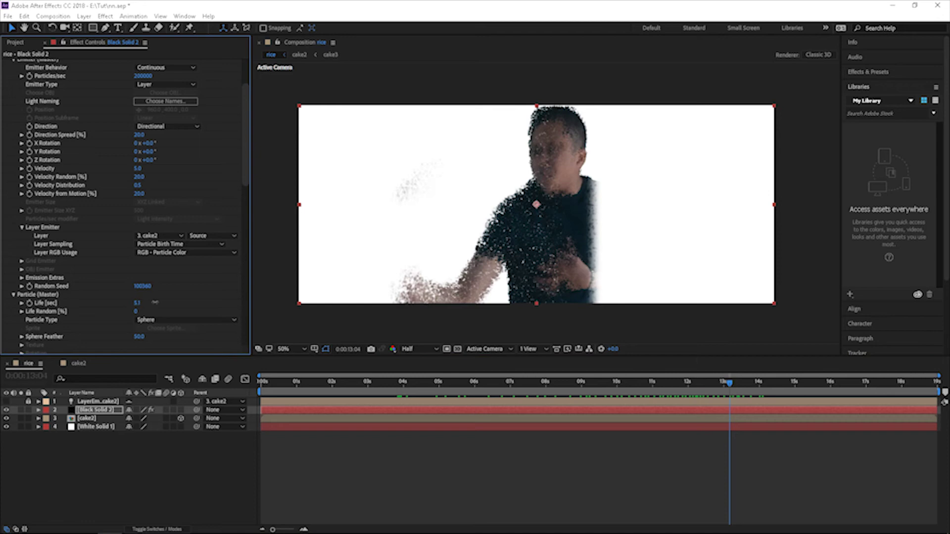
left_click_drag(488, 394, 682, 405)
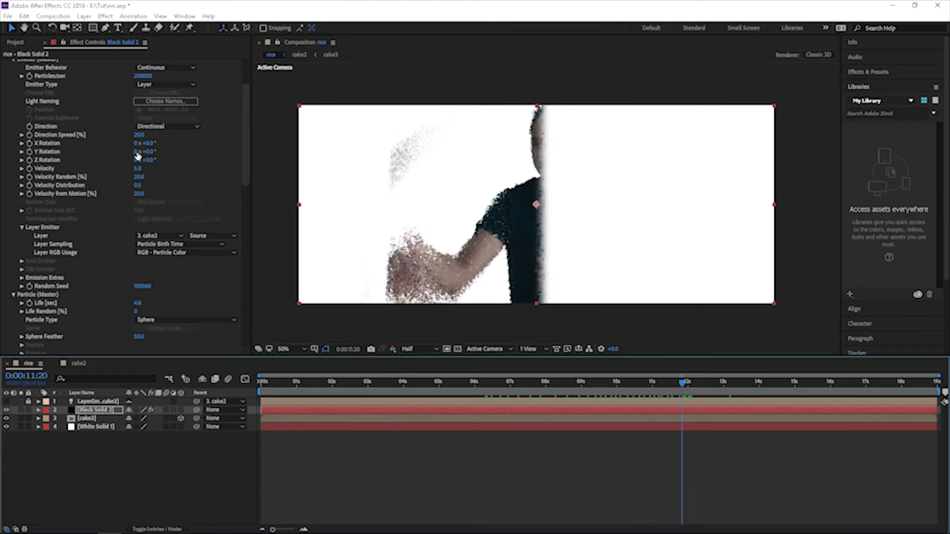
- Lower particle Gravity to 40, then 15, and preview the weaker fall
scroll(160, 295, "down", 3)
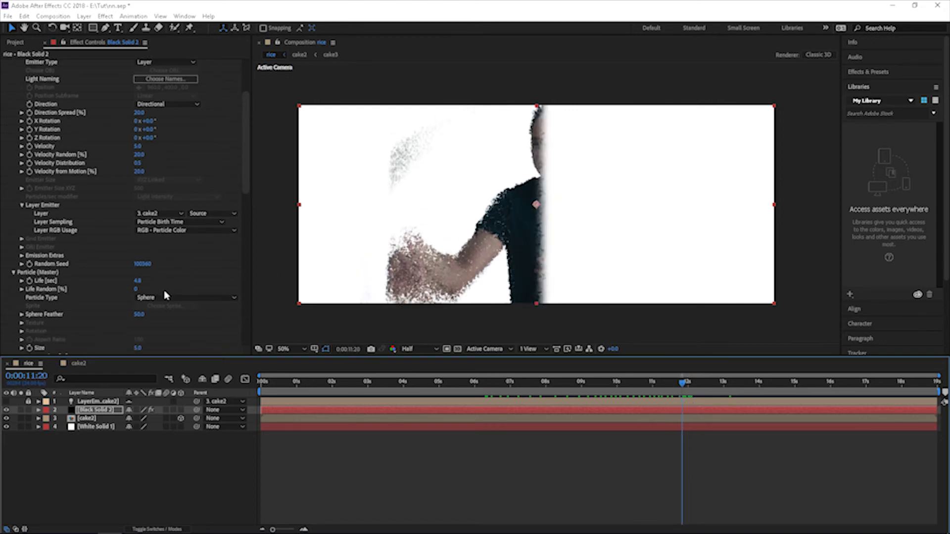
scroll(165, 295, "down", 2)
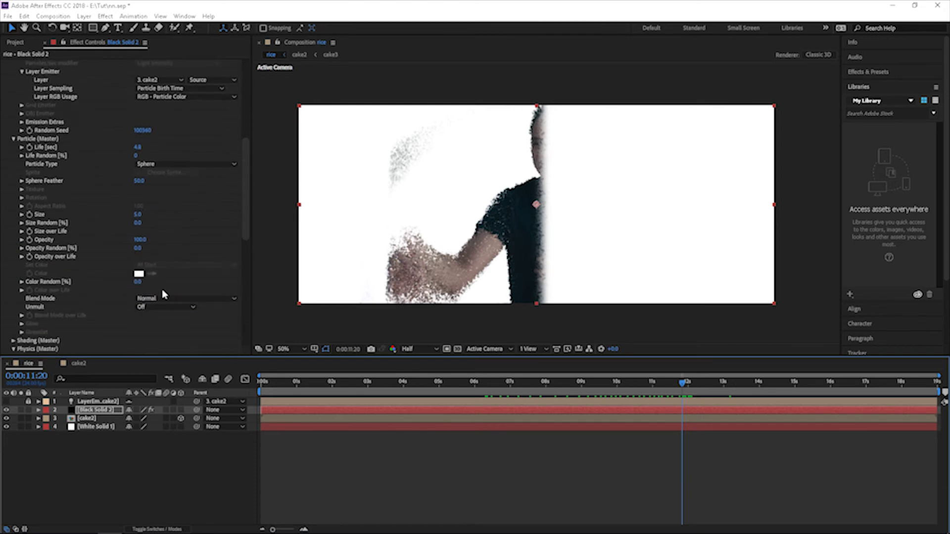
scroll(162, 295, "down", 3)
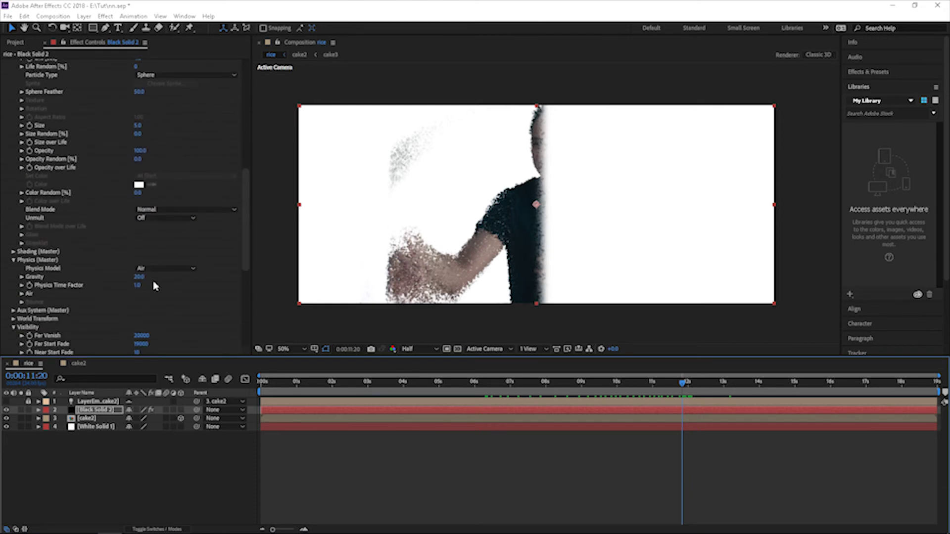
left_click(139, 276)
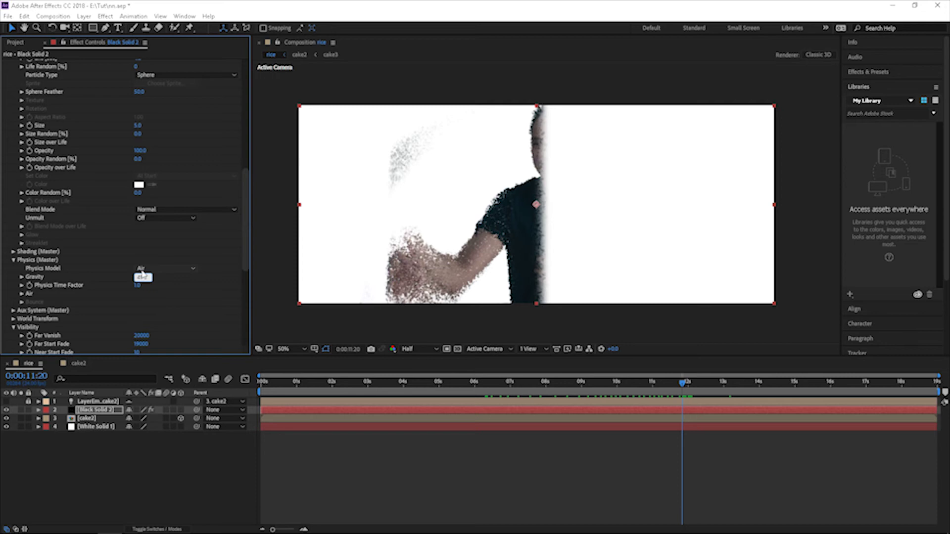
type("40")
key("Return")
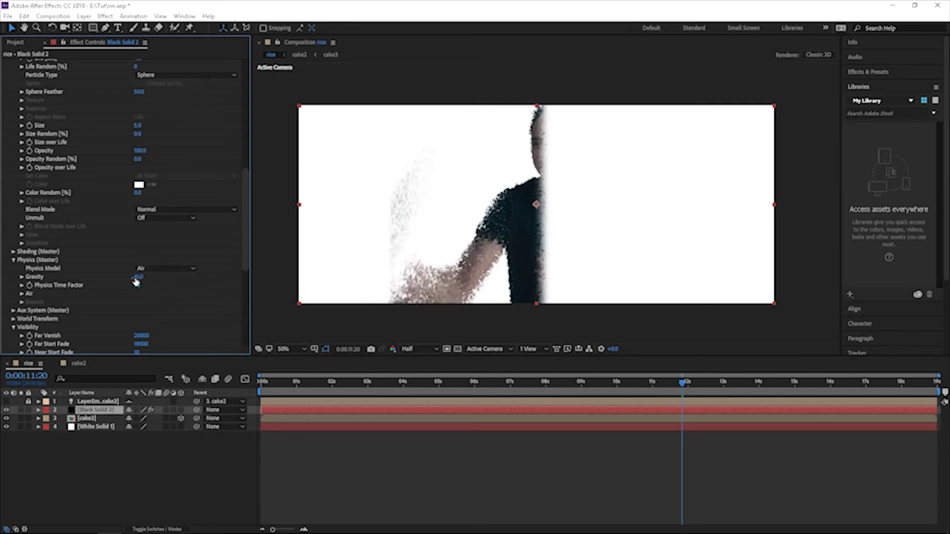
left_click(137, 277)
key("Return")
left_click_drag(491, 382, 692, 392)
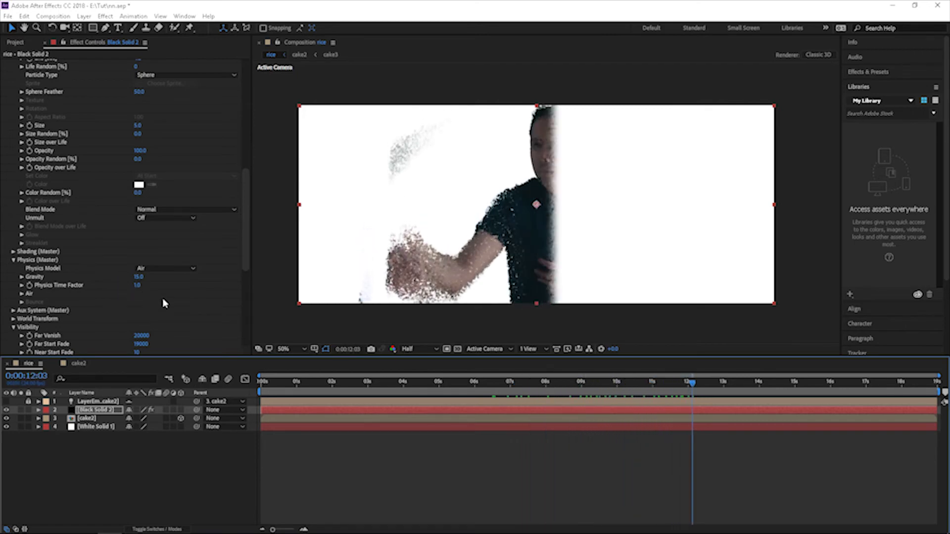
- Test wider and narrower Direction Spread and different velocities, previewing later frames
scroll(165, 304, "down", 3)
scroll(174, 306, "up", 15)
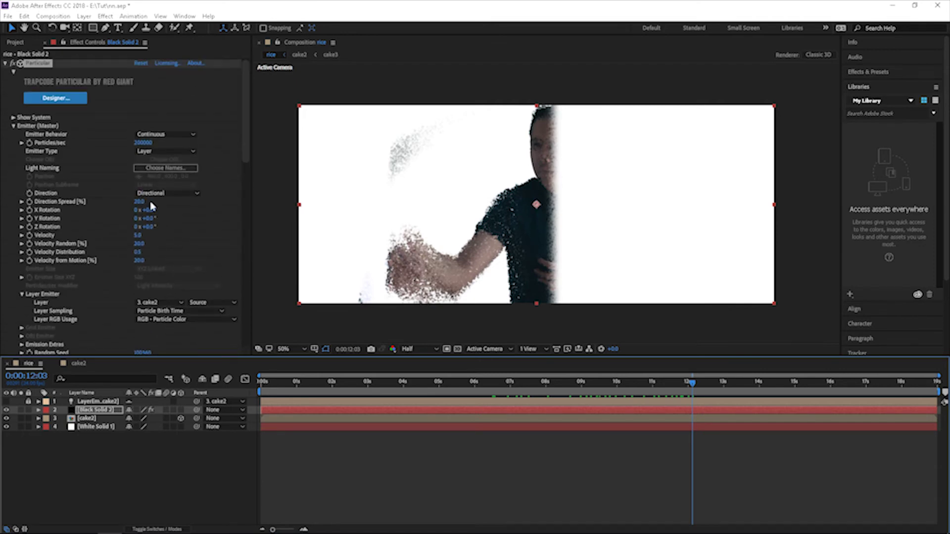
left_click_drag(143, 202, 246, 198)
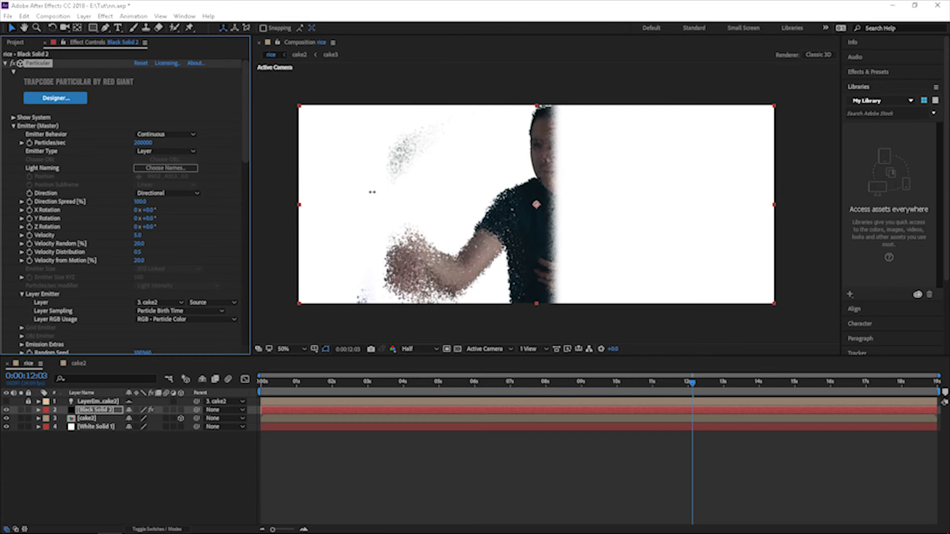
left_click_drag(328, 193, 148, 201)
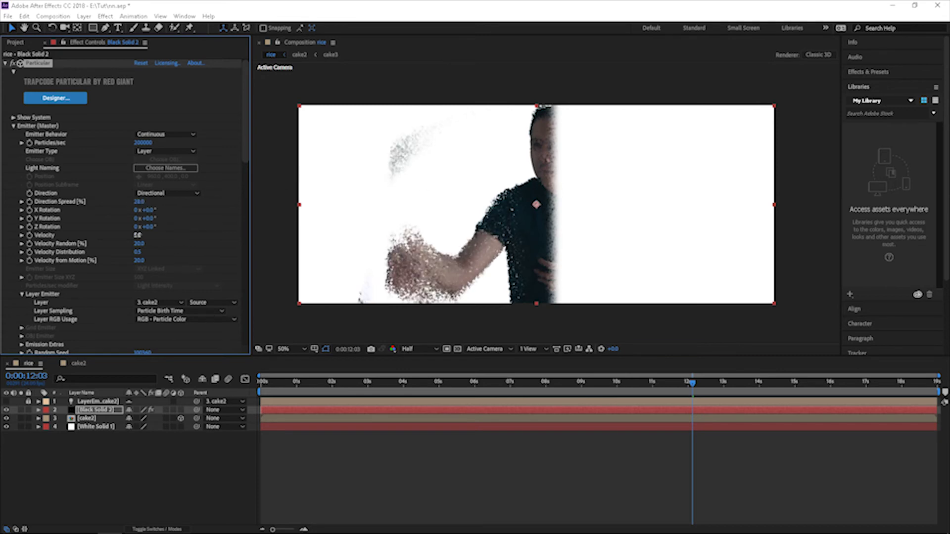
mouse_move(157, 233)
left_mouse_down()
mouse_move(213, 235)
mouse_move(137, 235)
mouse_move(156, 235)
left_mouse_up()
left_click_drag(501, 390, 746, 395)
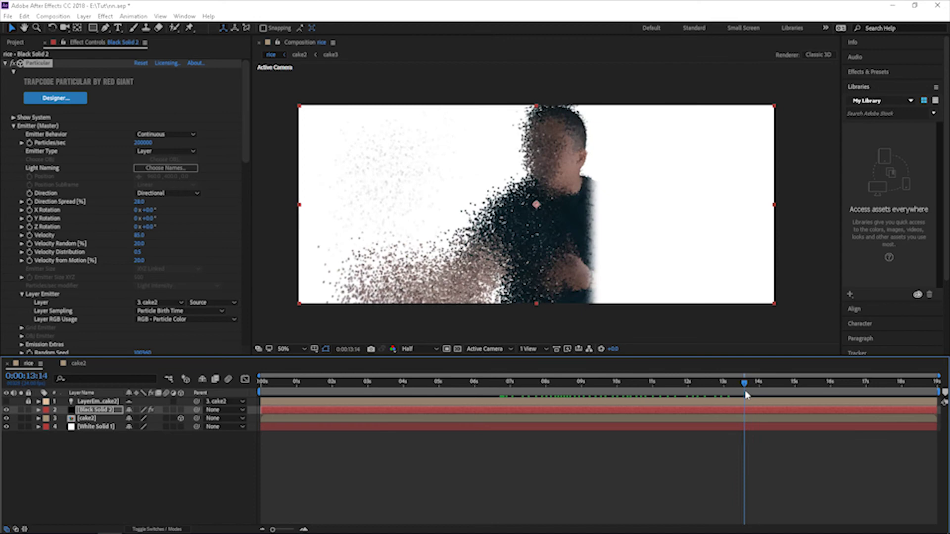
- Set emitter Velocity to 600 and Velocity Random to 300, then scrub back to preview
left_click(139, 236)
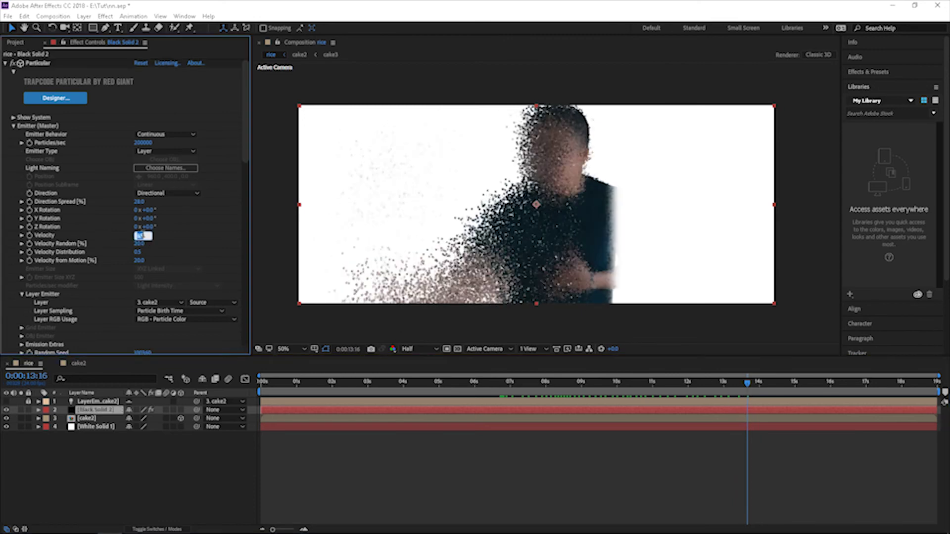
type("600")
key("Return")
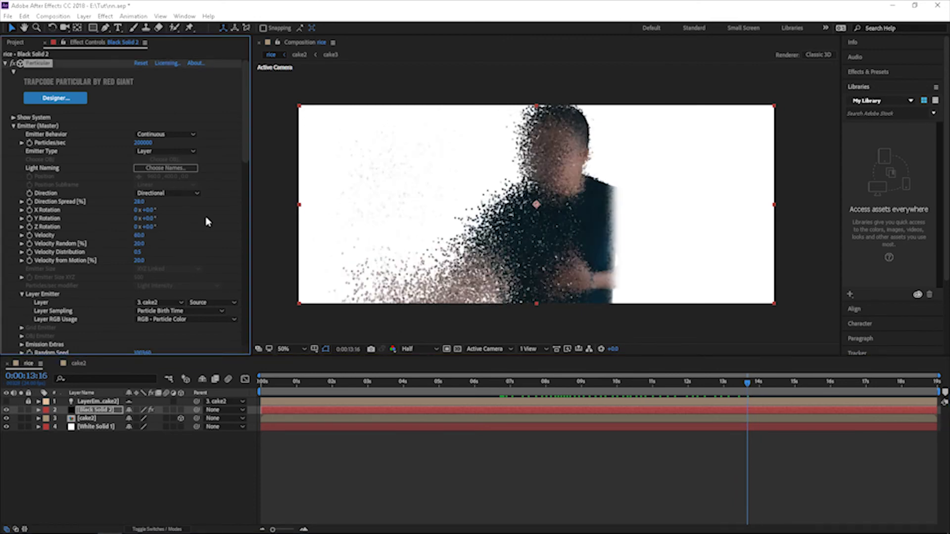
left_click(143, 244)
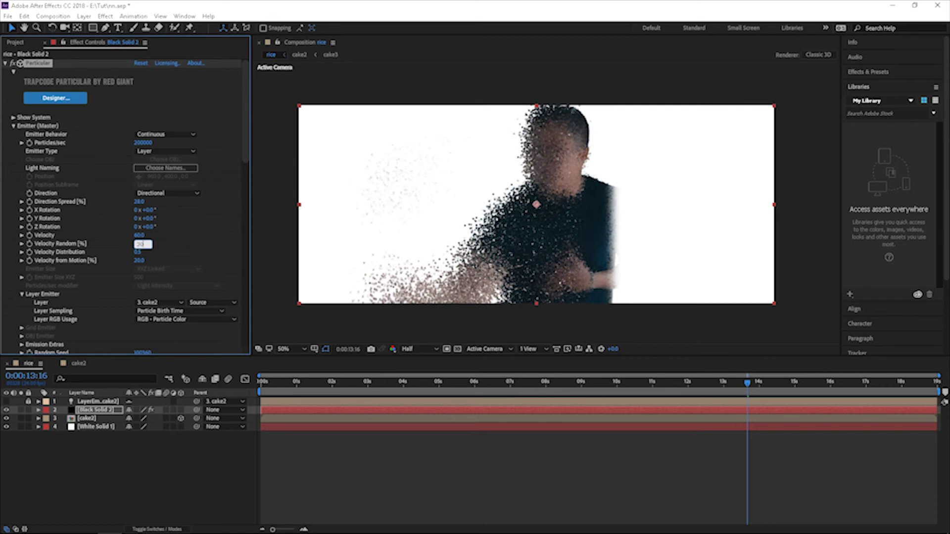
type("300")
key("Return")
left_click_drag(509, 392, 257, 428)
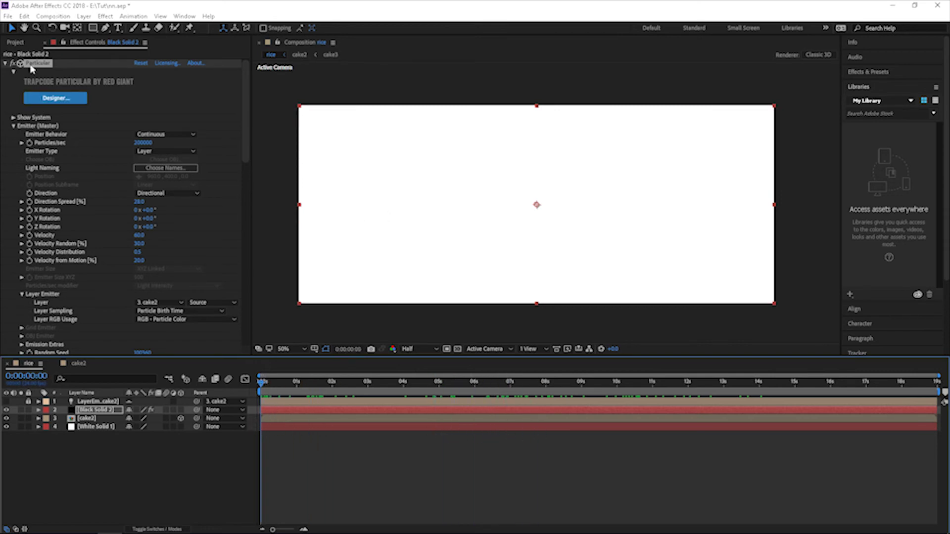
- Drag the cake3 composition from the Project panel into the rice timeline above cake2
left_click(16, 42)
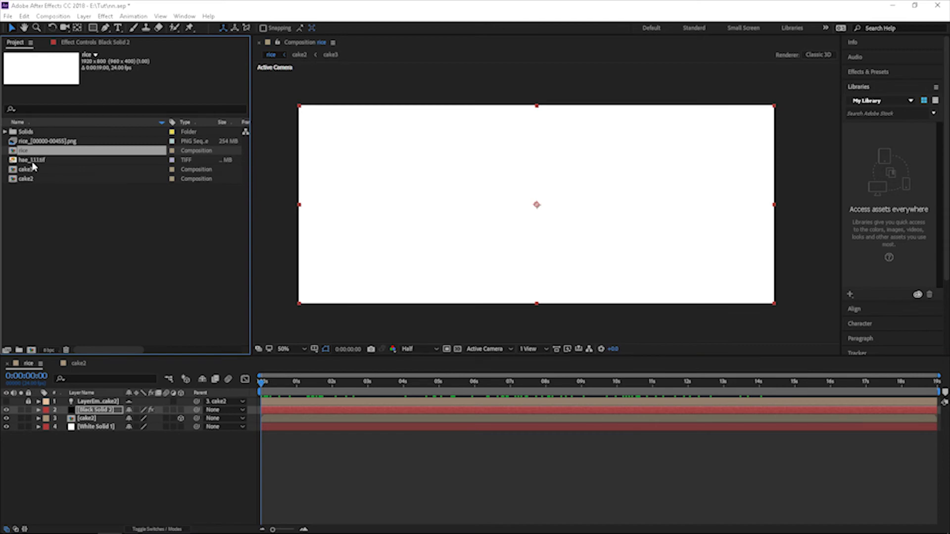
left_click_drag(30, 170, 86, 417)
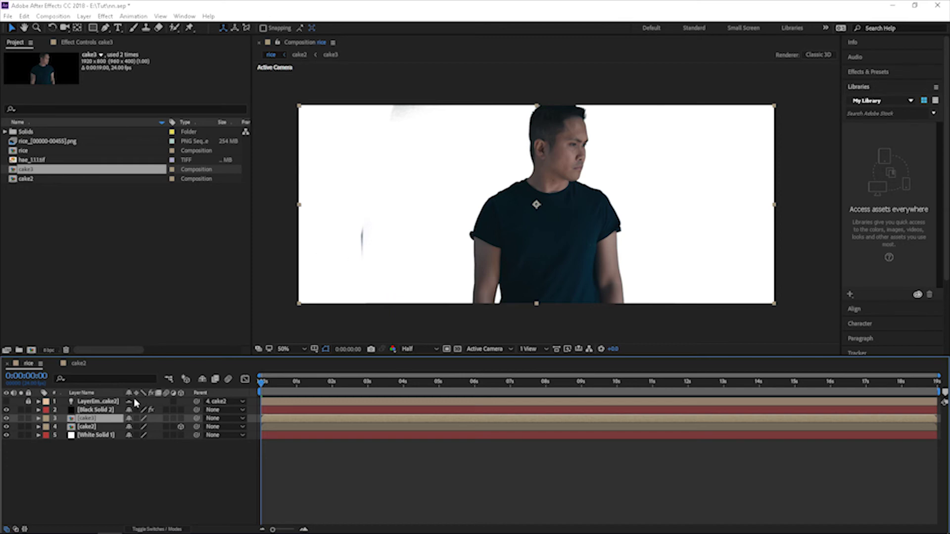
- Draw a tall rectangular Pen mask along cake3's left edge and keyframe its Mask Path
left_click(105, 28)
left_click(281, 93)
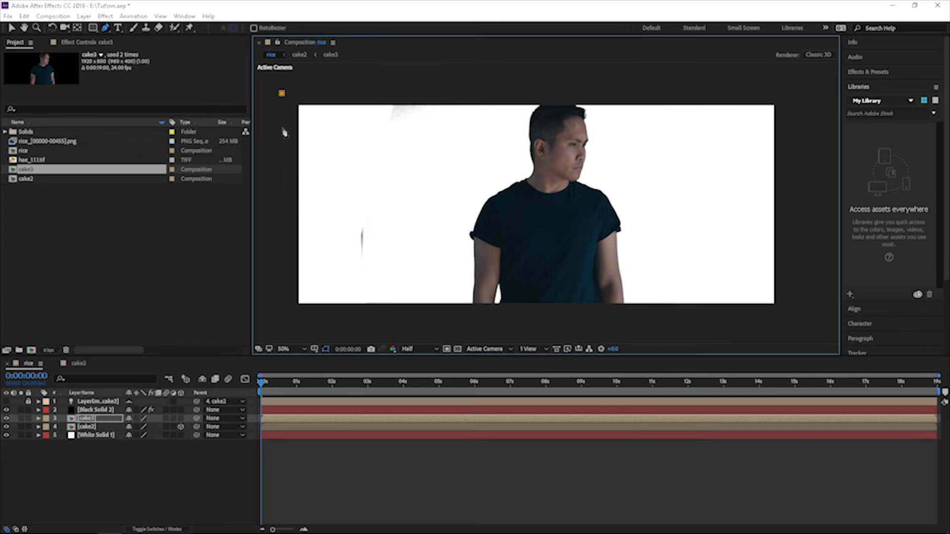
left_click(287, 318)
left_click(331, 317)
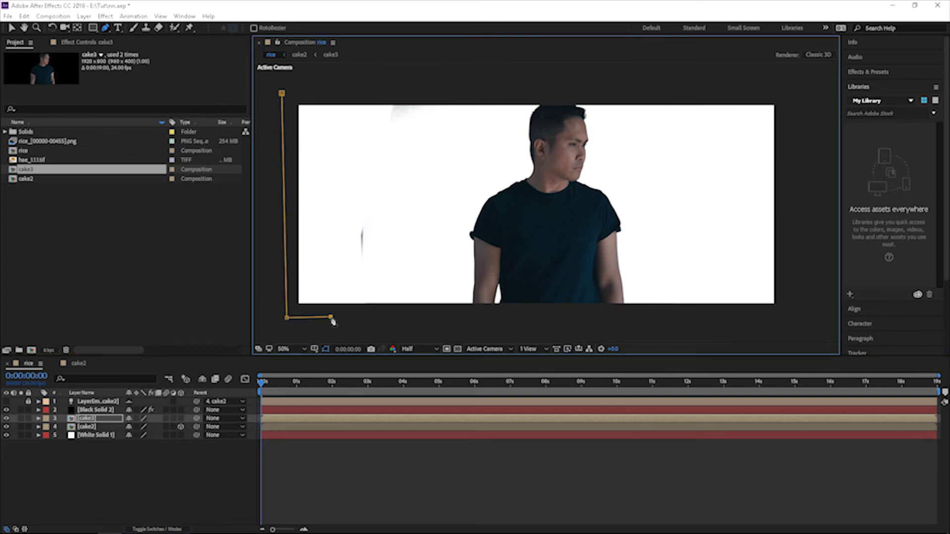
left_click(335, 90)
left_click(282, 94)
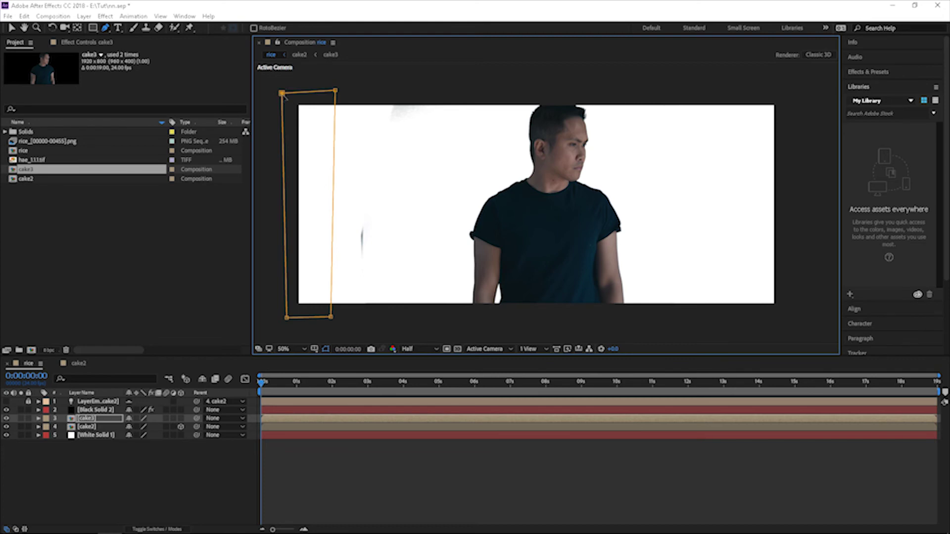
key("m")
key("m")
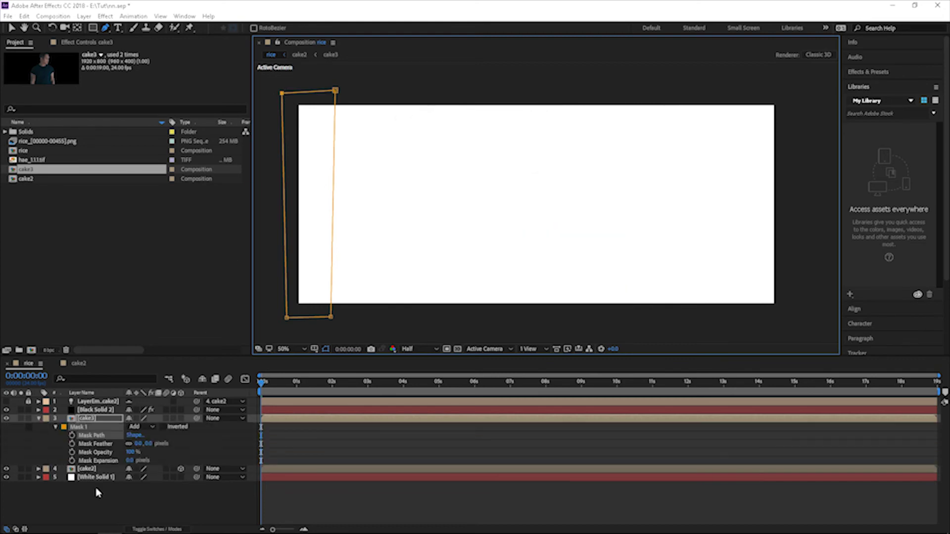
left_click(72, 436)
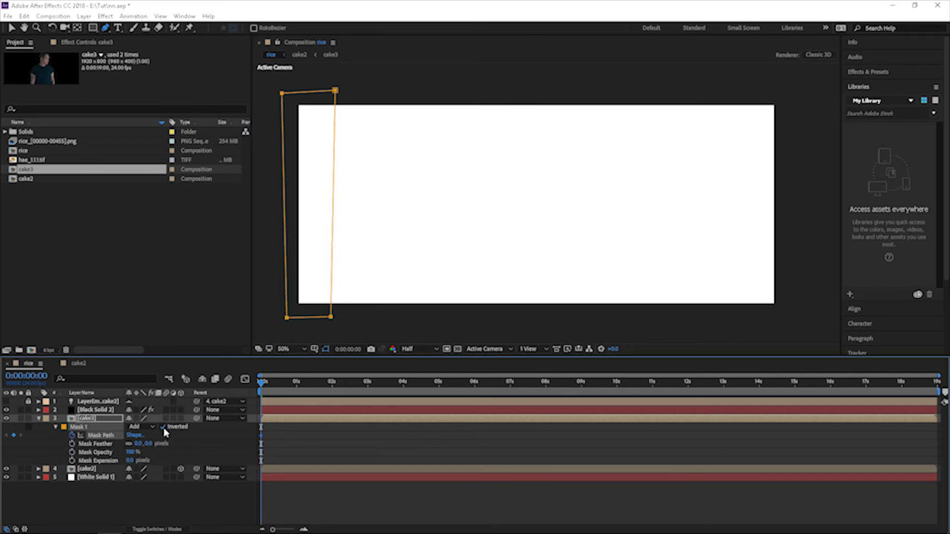
- Set the cake3 layer's Opacity to 50%
left_click(91, 419)
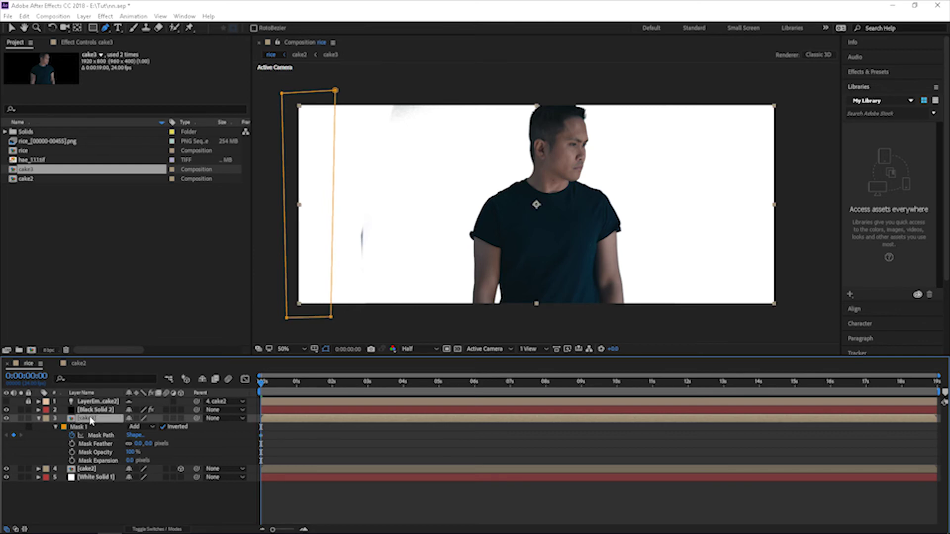
key("a")
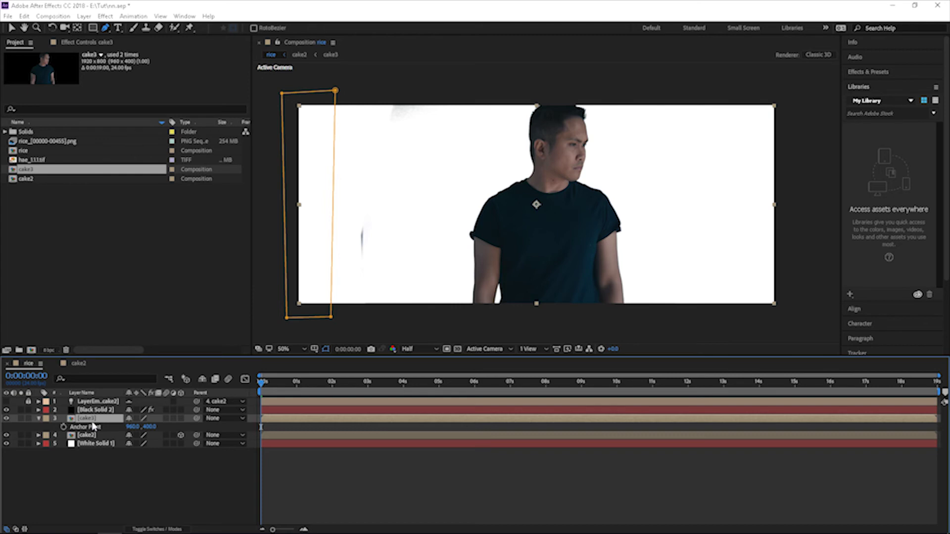
left_click(38, 418)
left_click(39, 419)
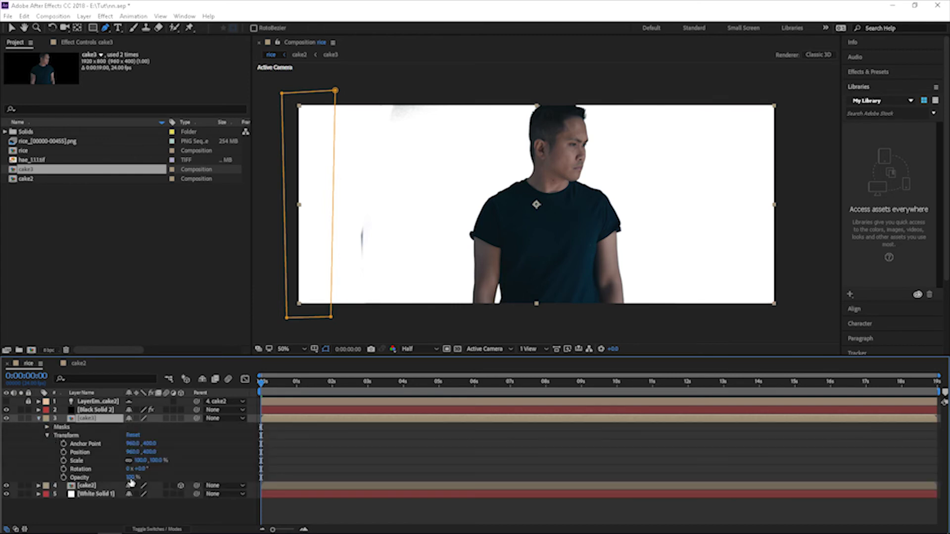
left_click(131, 482)
left_click(132, 477)
type("50")
key("Return")
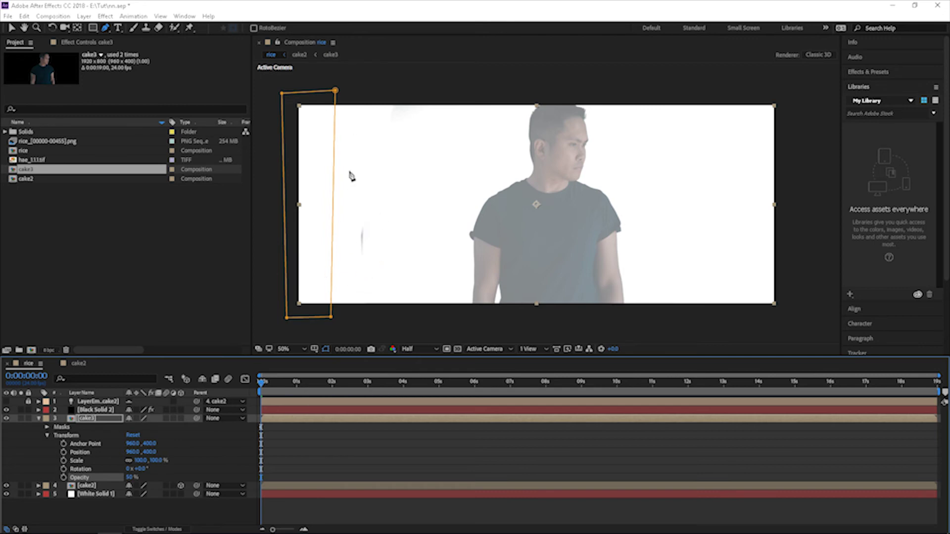
- At about five seconds, open cake3's Mask 1 properties and add a Mask Path keyframe
left_click_drag(405, 390, 487, 391)
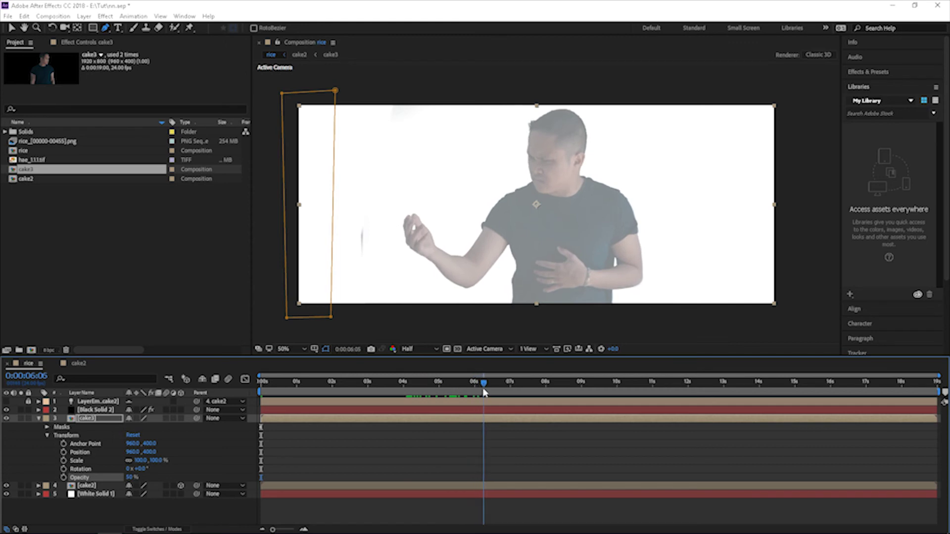
left_click(47, 435)
left_click(47, 427)
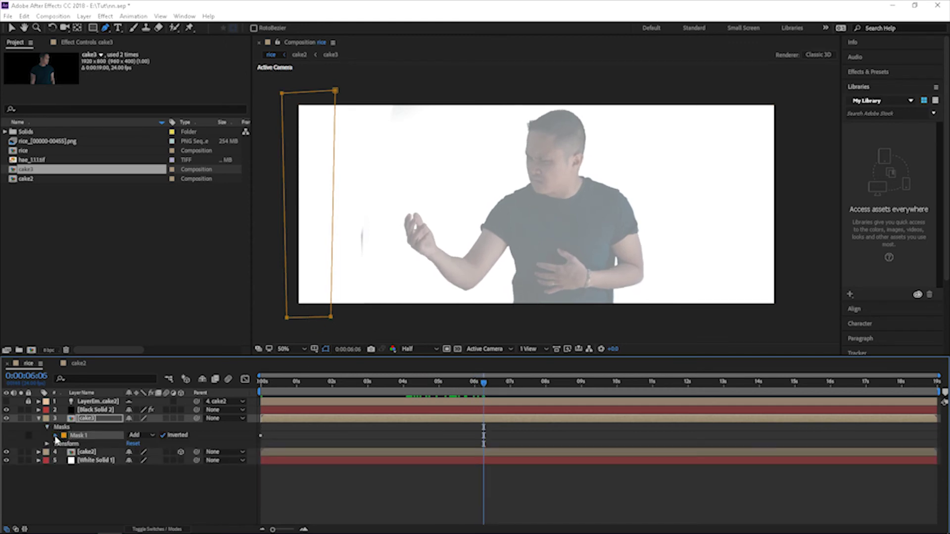
left_click(55, 435)
left_click(14, 444)
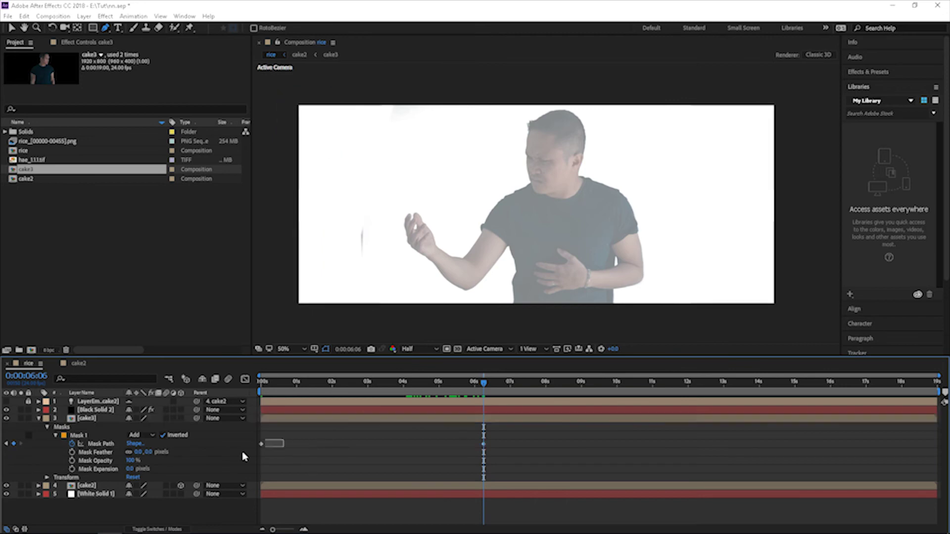
- Nudge Mask 1 rightward, then at about seven seconds nudge it slightly left to keyframe it
left_click(84, 435)
key("shift+Right")
key("shift+Right")
key("shift+Right")
key("shift+Right")
key("shift+Right")
key("shift+Right")
key("shift+Right")
key("shift+Right")
key("shift+Right")
key("shift+Right")
key("shift+Right")
key("shift+Right")
key("shift+Right")
key("shift+Right")
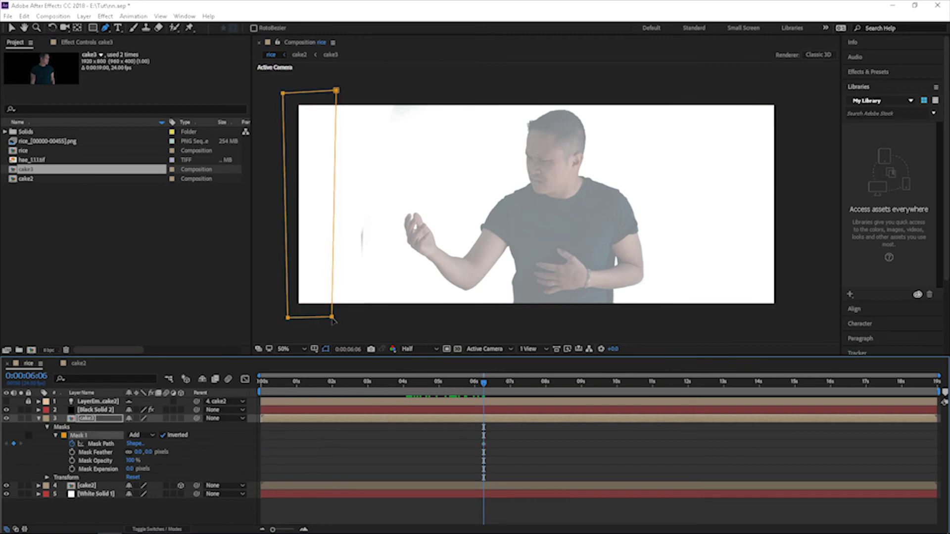
key("shift+Right")
key("shift+Right")
key("shift+Right")
key("shift+Right")
key("shift+Right")
key("shift+Right")
key("shift+Right")
key("shift+Right")
key("shift+Right")
key("shift+Right")
key("shift+Right")
key("shift+Right")
key("shift+Right")
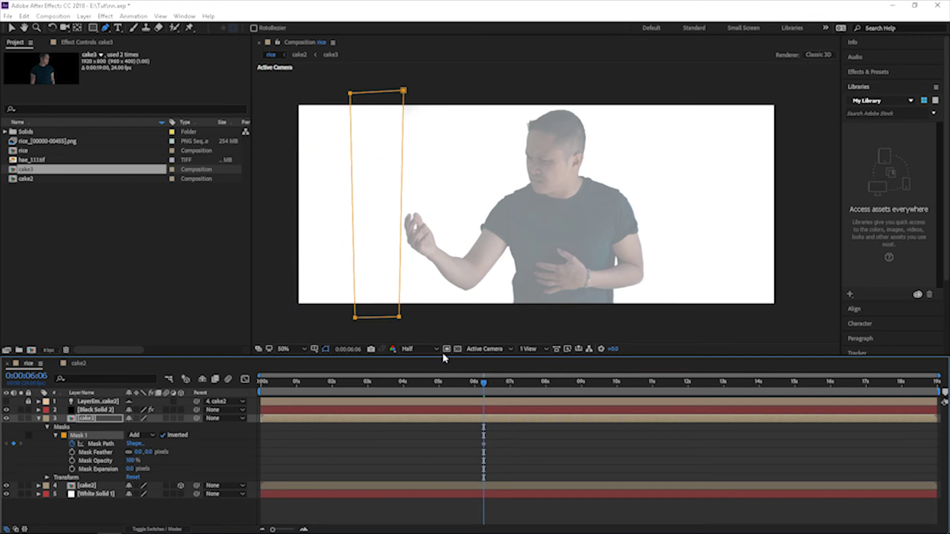
left_click_drag(485, 386, 551, 392)
key("shift+Left")
key("shift+Left")
key("shift+Left")
key("shift+Left")
key("shift+Left")
key("shift+Left")
key("shift+Left")
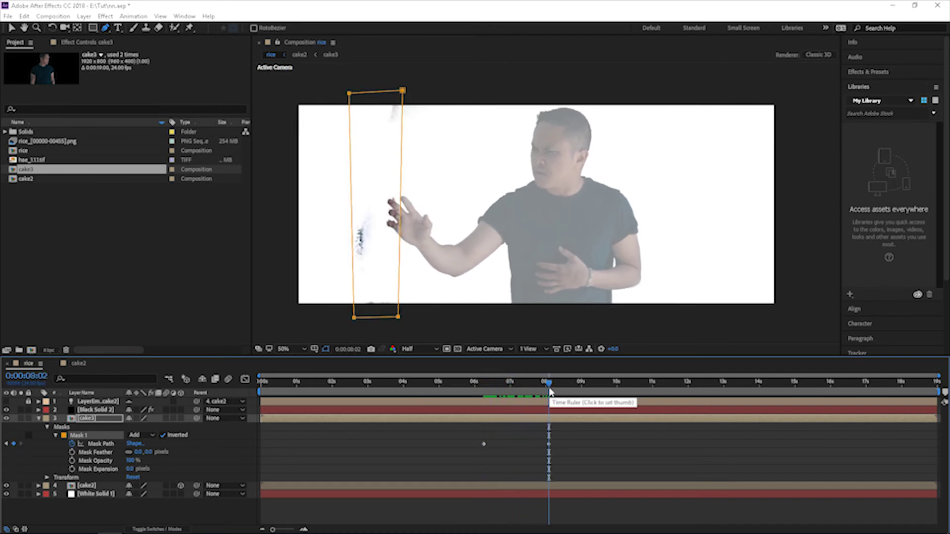
left_click(488, 503)
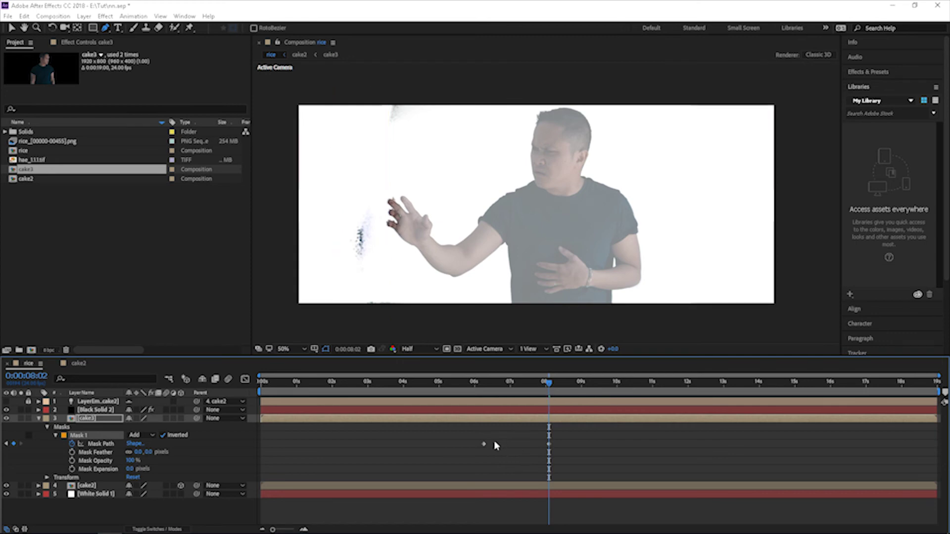
left_click(466, 449)
left_click(530, 436)
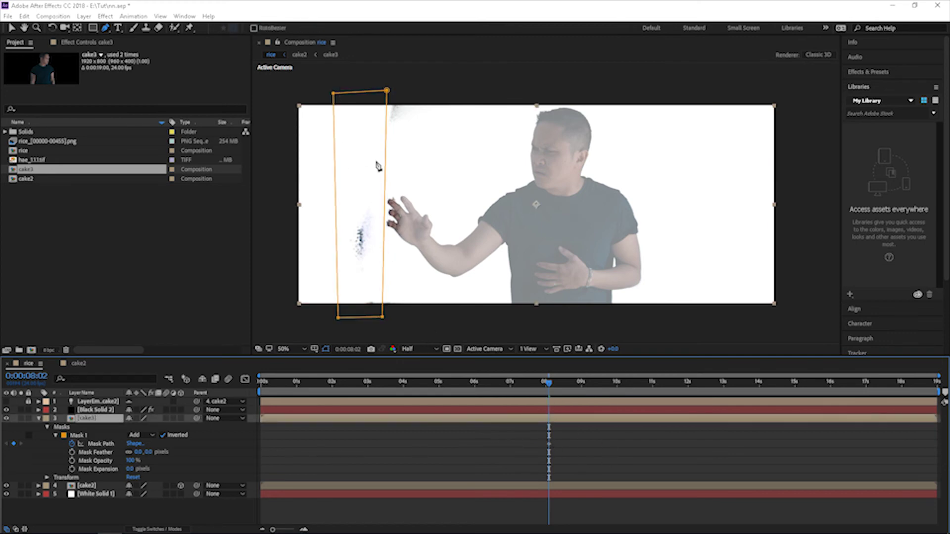
- Zoom and pan the viewer to inspect the mask, stepping forward a few frames
key("slash")
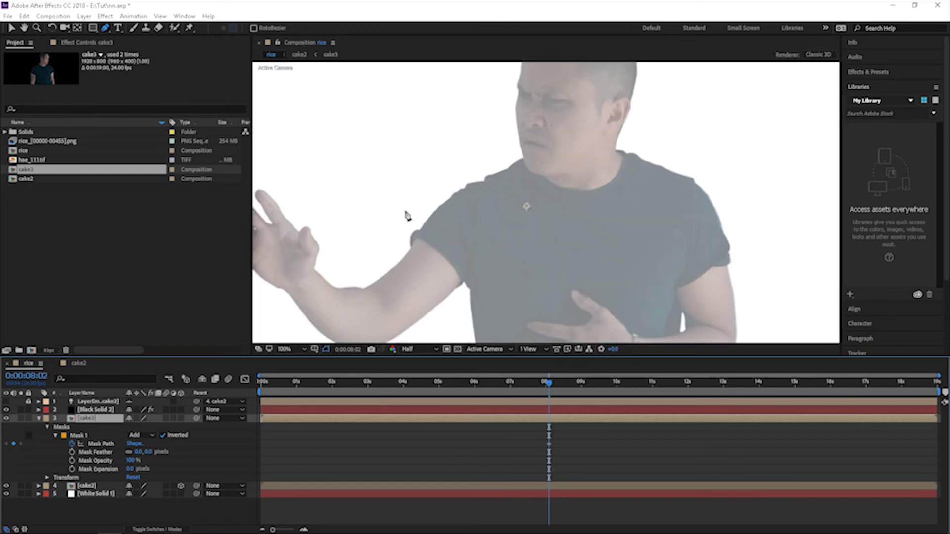
key("comma")
key("comma")
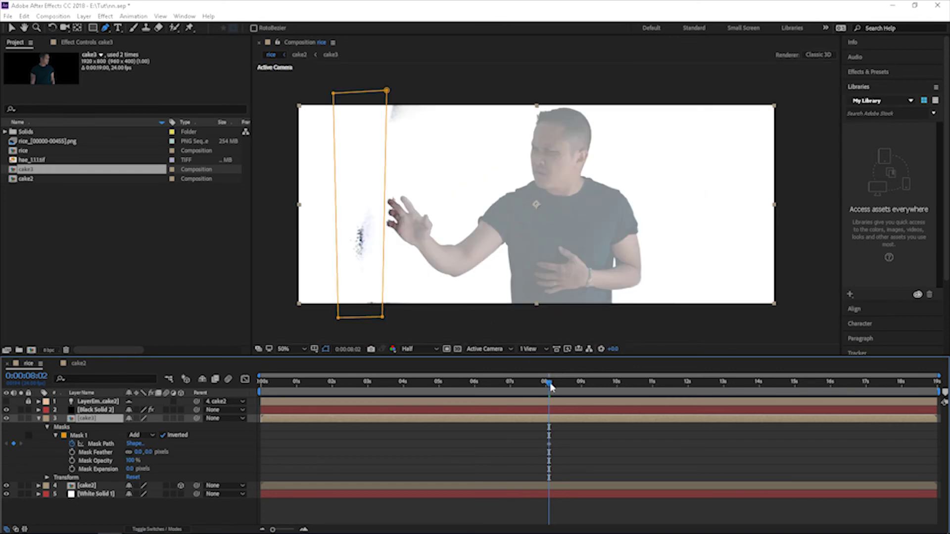
key("Page_Down")
key("Page_Down")
key("Page_Down")
key("Page_Down")
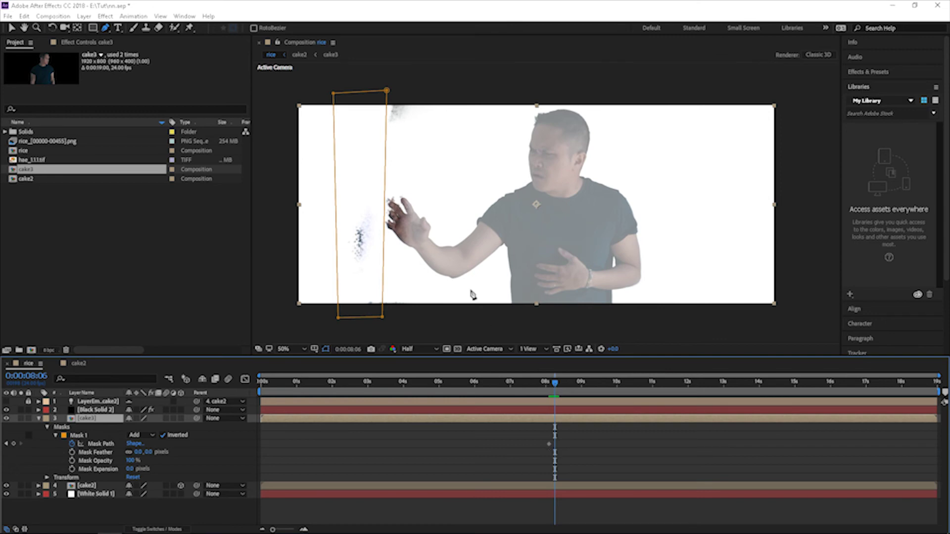
key("slash")
left_click_drag(394, 248, 462, 220)
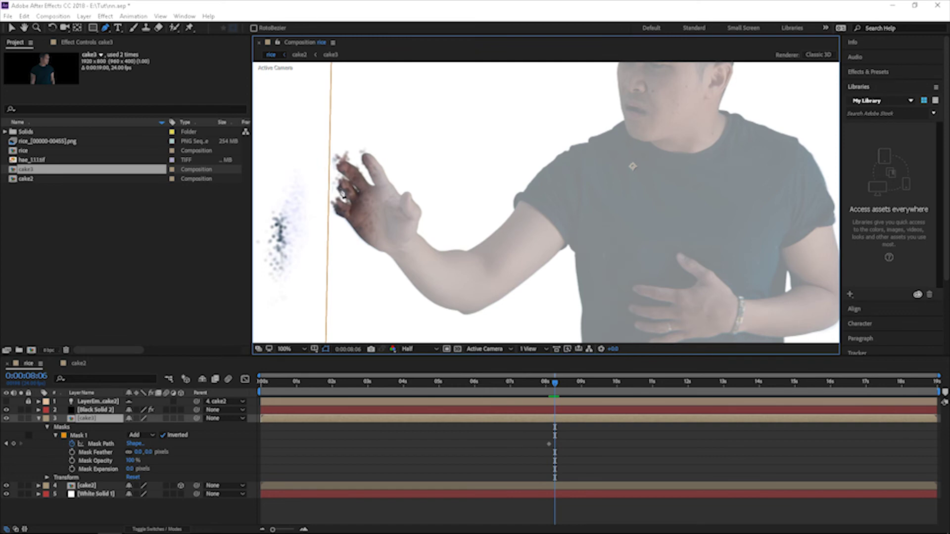
key("shift+slash")
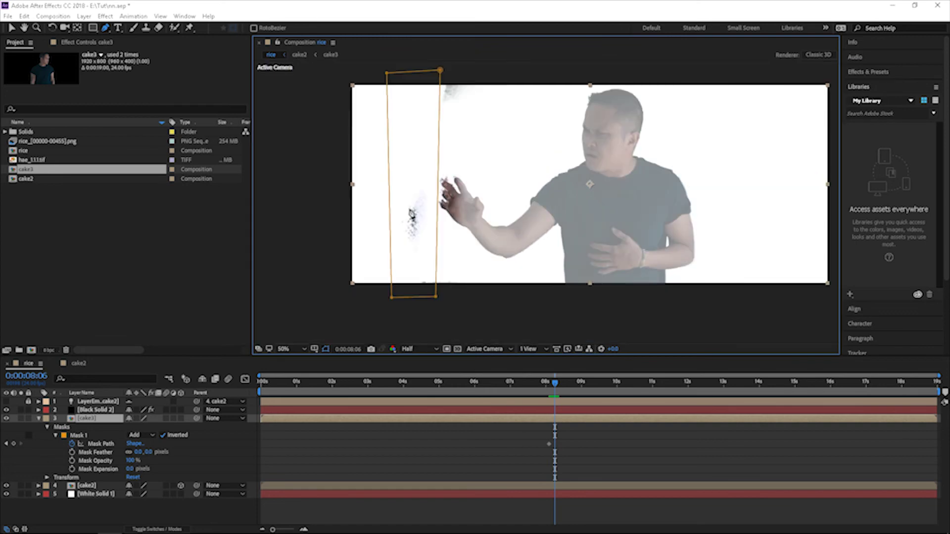
- Slant the mask's lower and top right corners outward, then preview the hand dissolving
left_click(11, 28)
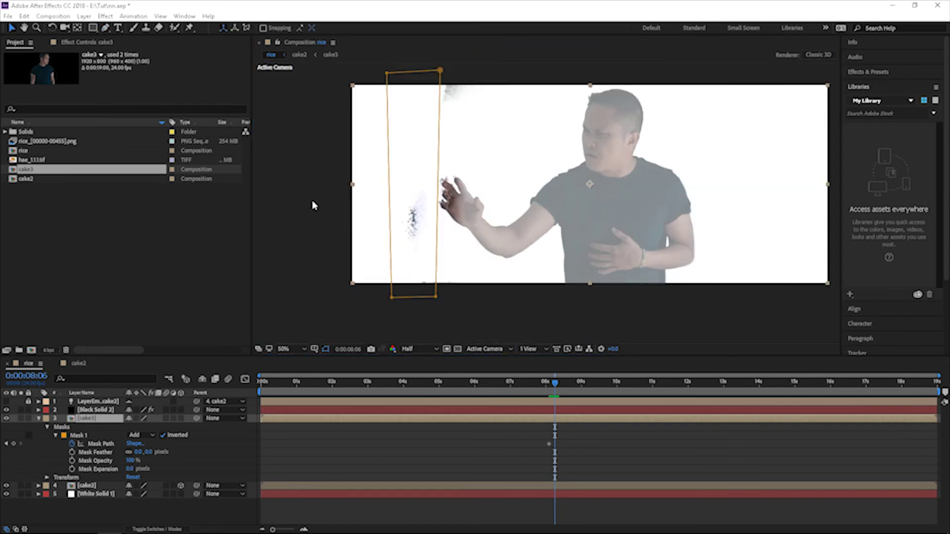
left_click_drag(436, 297, 471, 298)
key("h")
left_click_drag(481, 148, 465, 159)
key("v")
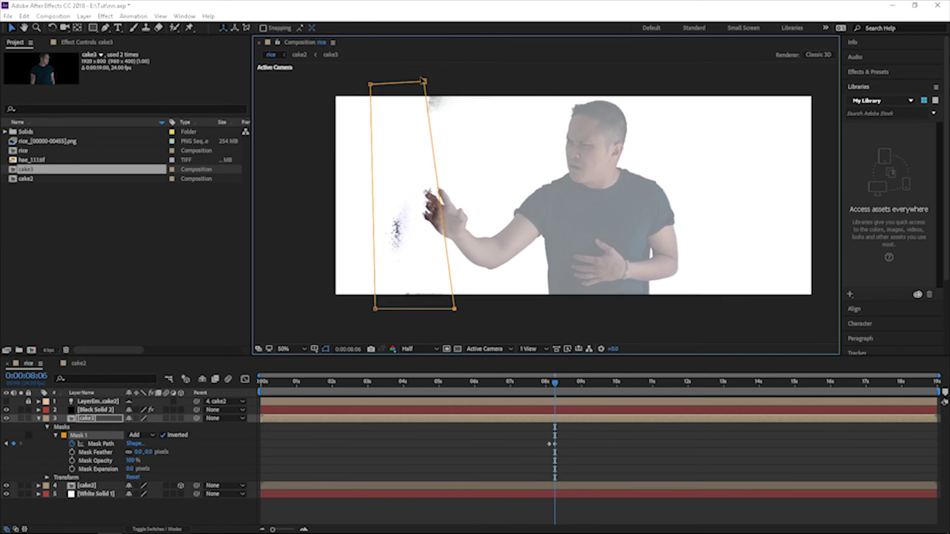
mouse_move(424, 81)
left_mouse_down()
mouse_move(445, 85)
mouse_move(417, 87)
left_mouse_up()
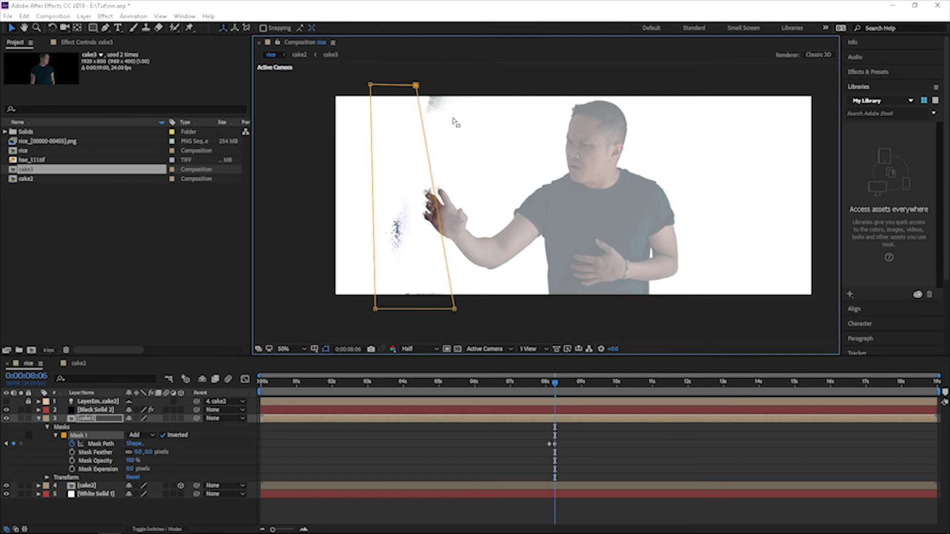
left_click(554, 388)
key("space")
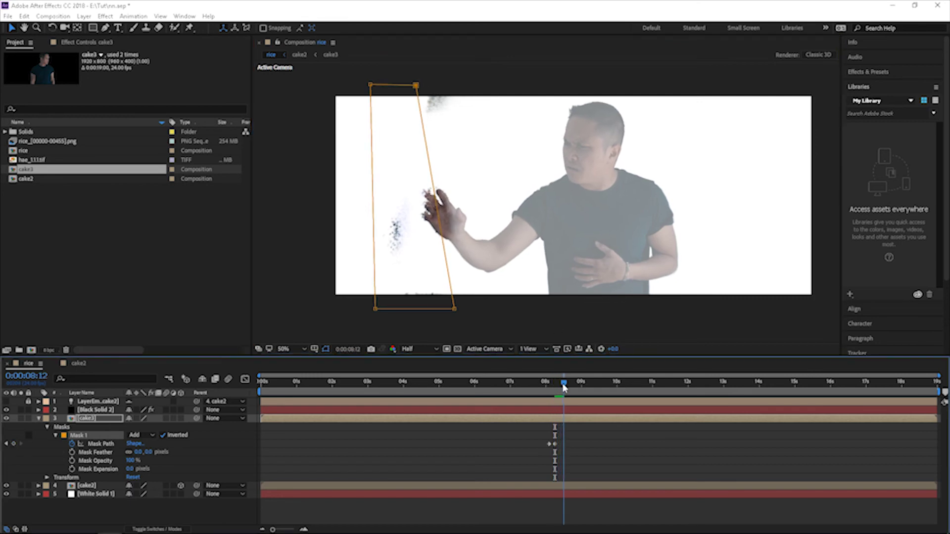
- Push both right corners of the mask right to follow the particles through 0:00:09:00
left_click_drag(455, 307, 469, 307)
left_click_drag(419, 87, 437, 88)
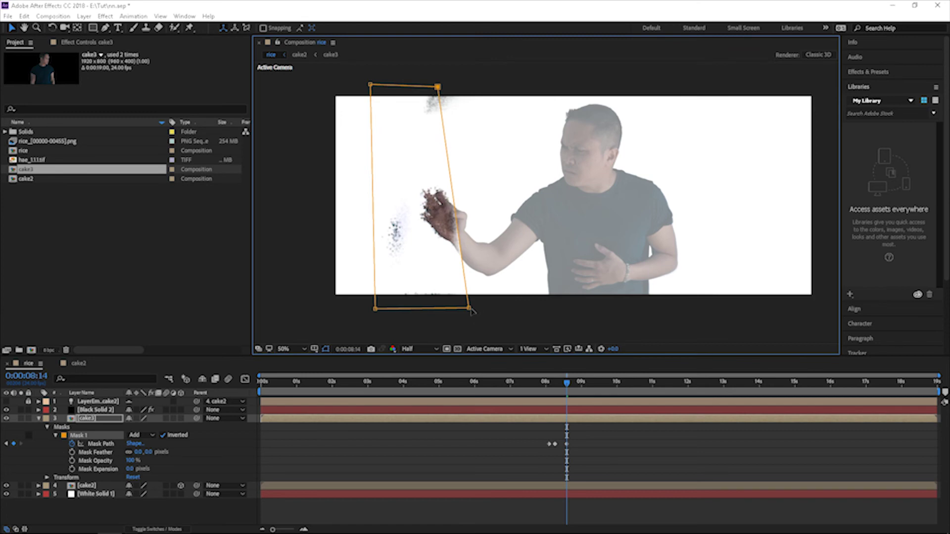
left_click_drag(470, 308, 457, 308)
left_click(572, 391)
key("space")
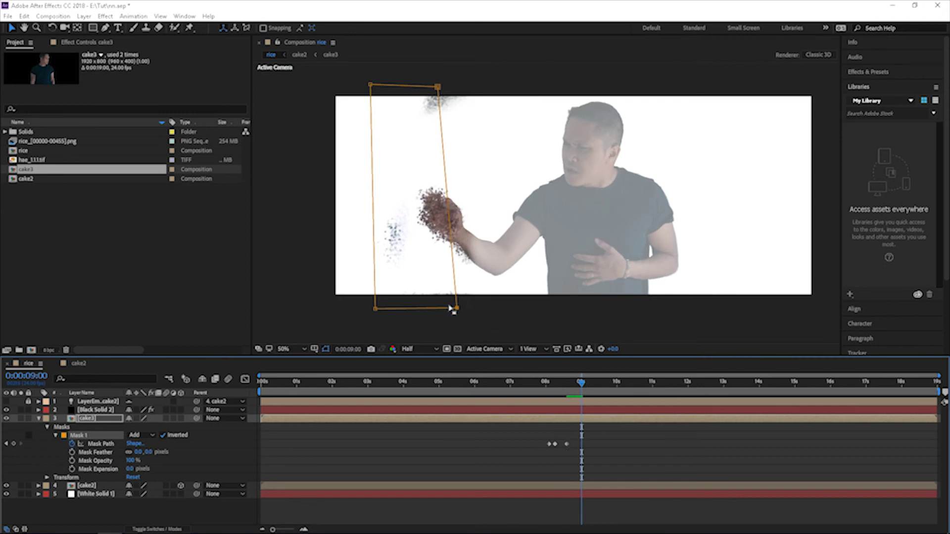
mouse_move(458, 308)
left_mouse_down()
mouse_move(485, 308)
mouse_move(474, 310)
left_mouse_up()
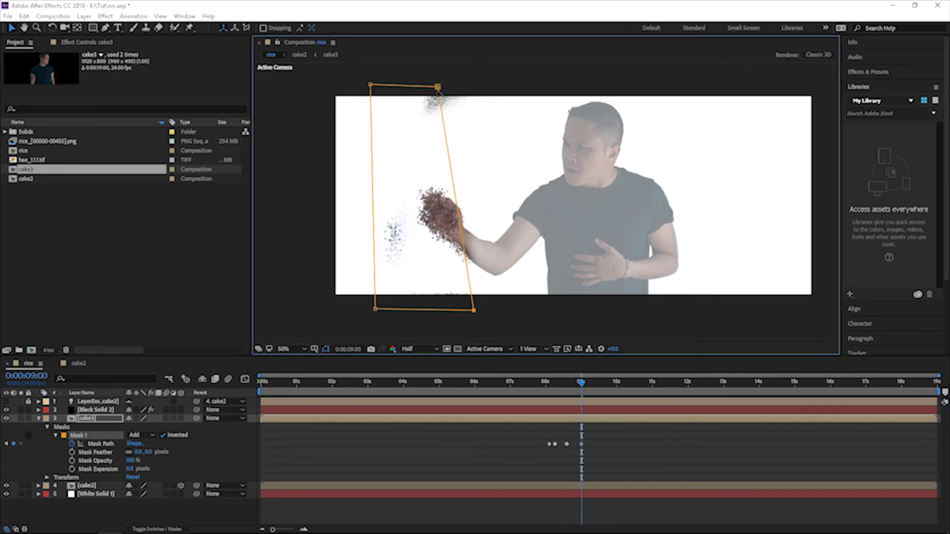
mouse_move(440, 88)
left_mouse_down()
mouse_move(467, 89)
mouse_move(454, 92)
left_mouse_up()
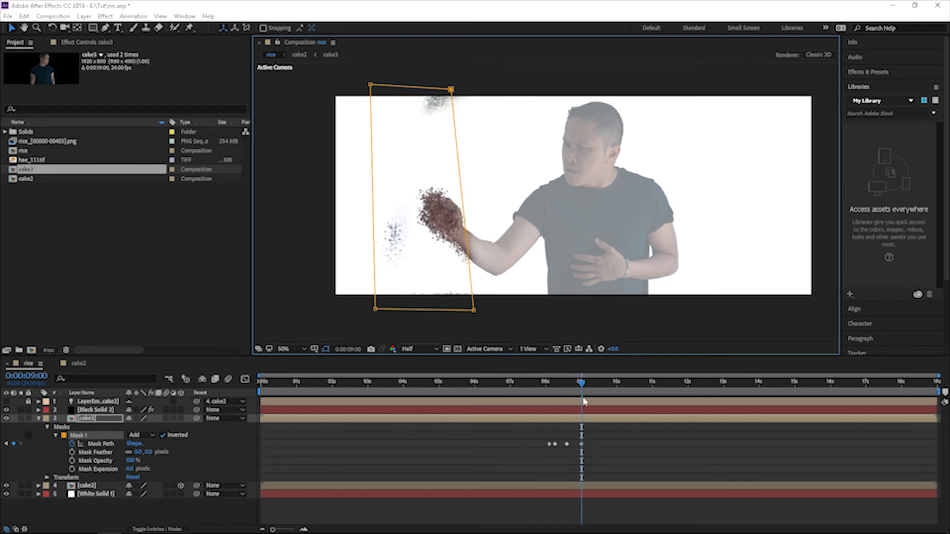
- Key the mask's right corners further right at 0:00:09:08 and 0:00:09:15
left_click_drag(584, 390, 596, 392)
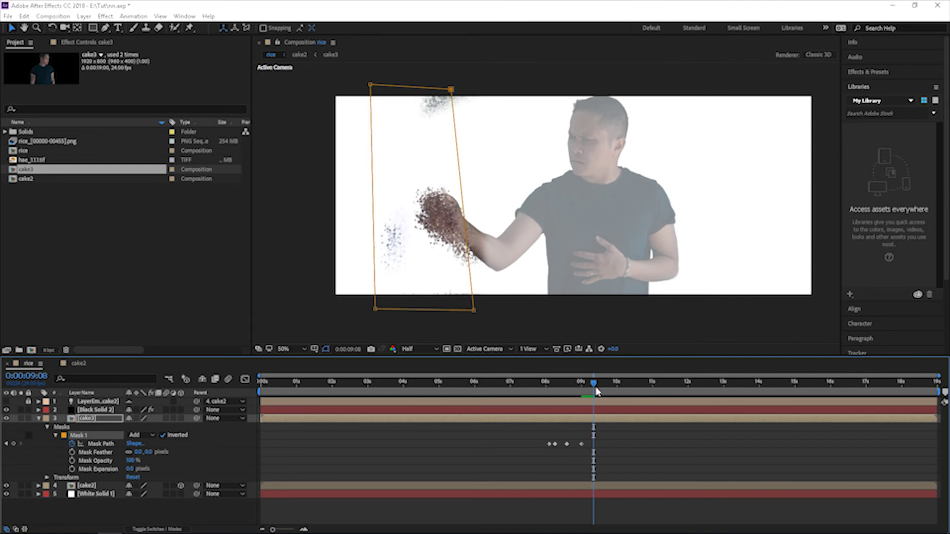
left_click_drag(473, 309, 486, 312)
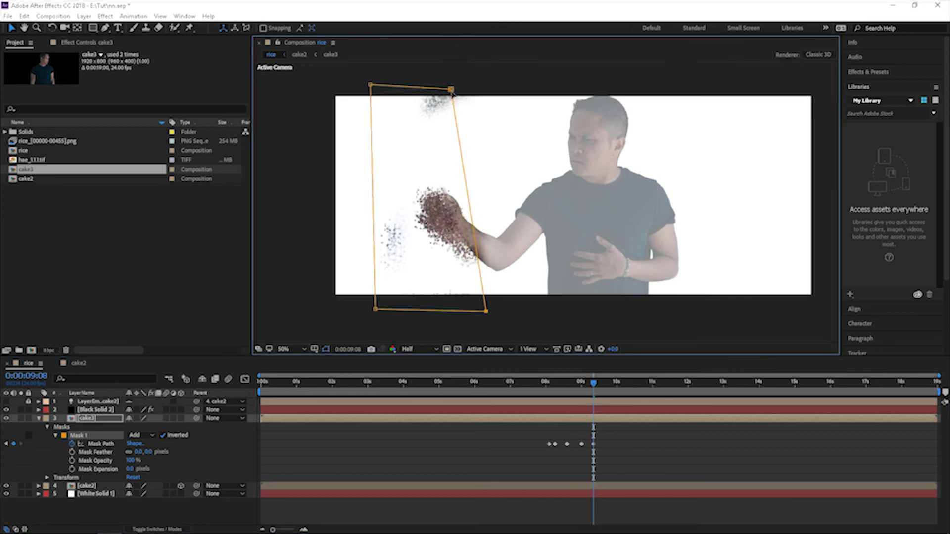
mouse_move(451, 90)
left_mouse_down()
mouse_move(482, 88)
mouse_move(463, 88)
left_mouse_up()
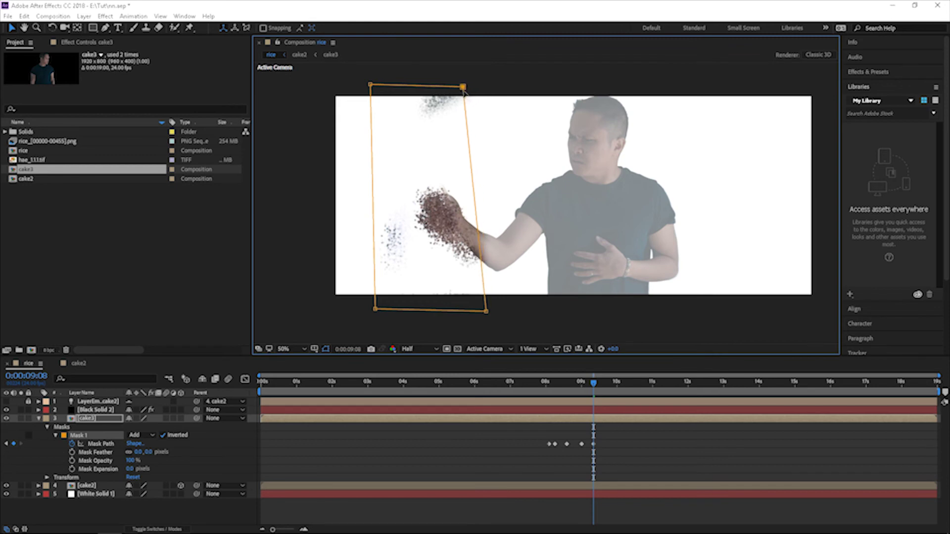
left_click_drag(596, 394, 605, 390)
left_click_drag(486, 312, 496, 313)
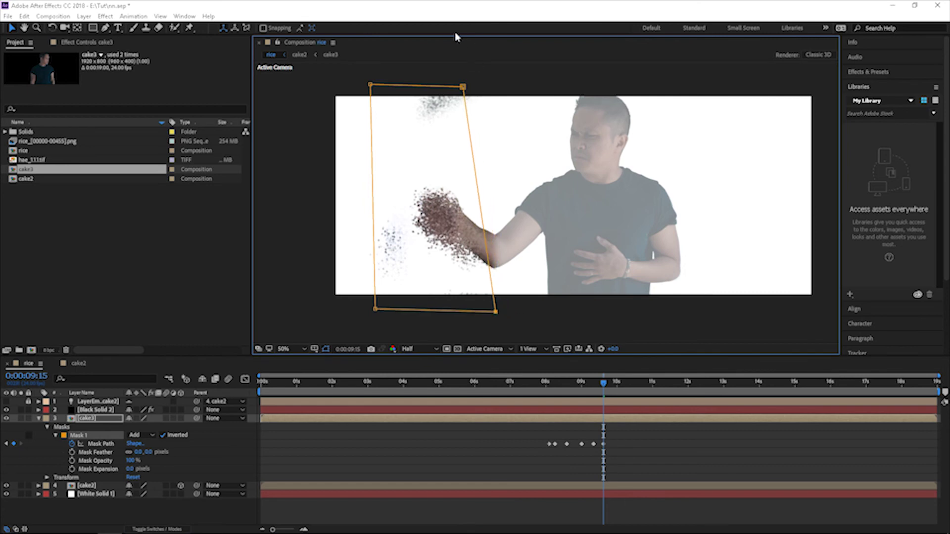
mouse_move(465, 88)
left_mouse_down()
mouse_move(498, 84)
mouse_move(472, 82)
left_mouse_up()
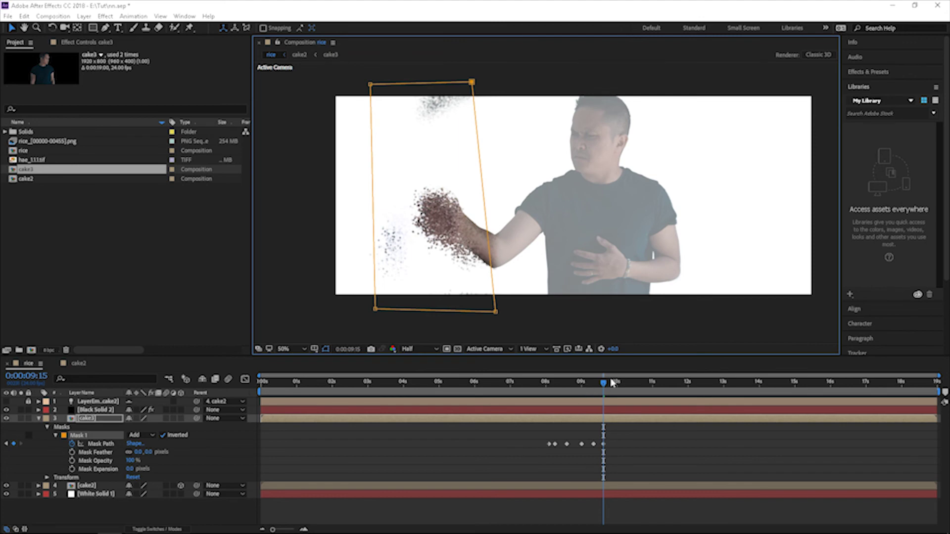
- Move the mask's right corners to follow the particles at 0:00:09:23 and 0:00:10:09
key("space")
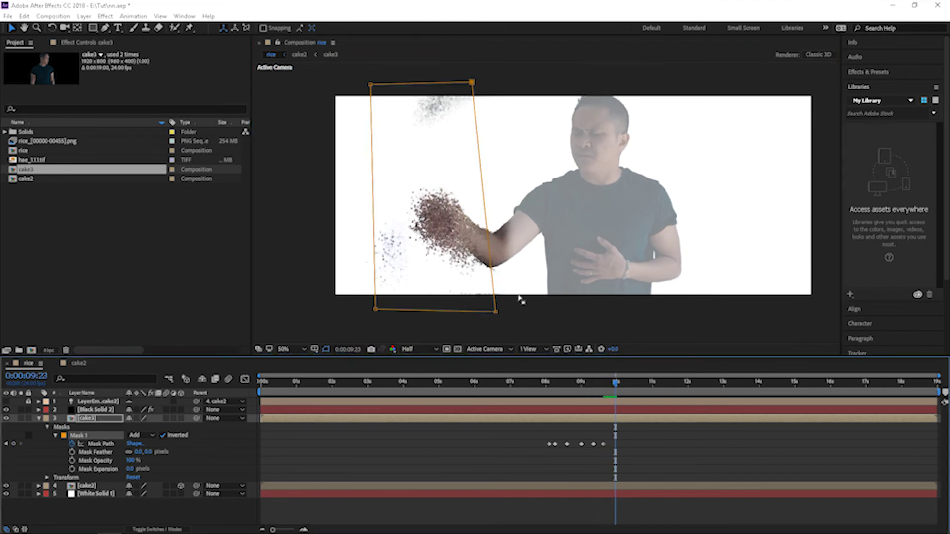
mouse_move(496, 311)
left_mouse_down()
mouse_move(535, 313)
mouse_move(512, 314)
left_mouse_up()
mouse_move(473, 83)
left_mouse_down()
mouse_move(507, 87)
mouse_move(488, 90)
left_mouse_up()
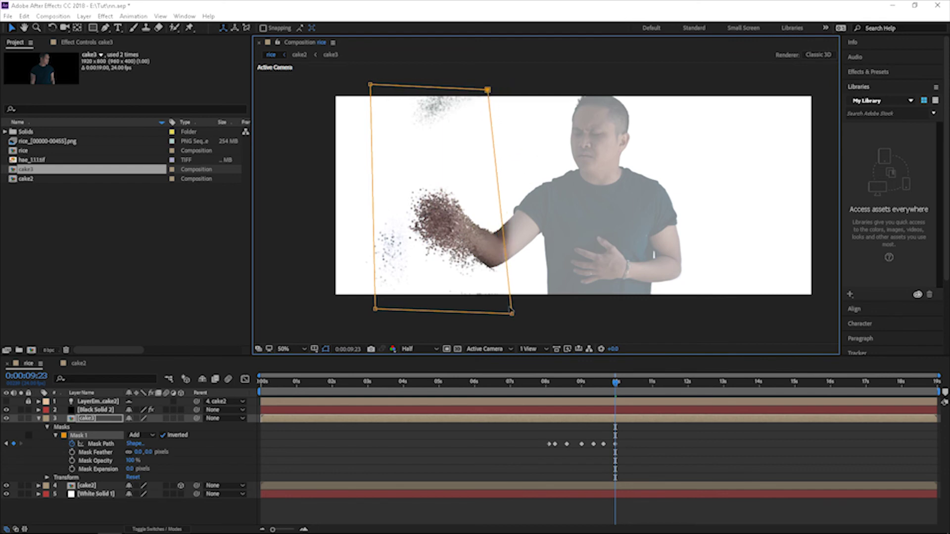
left_click_drag(516, 316, 515, 315)
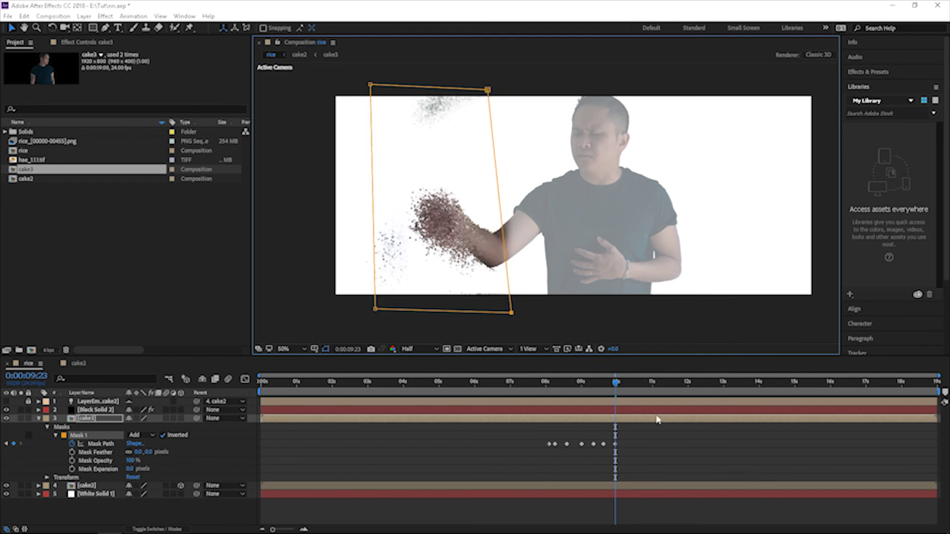
left_click(627, 393)
key("space")
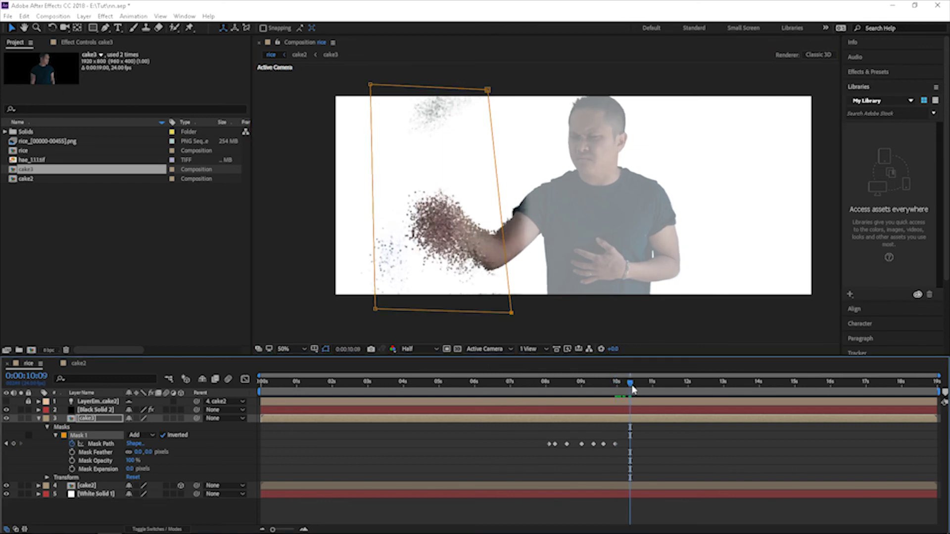
mouse_move(520, 314)
left_mouse_down()
mouse_move(549, 309)
mouse_move(531, 310)
left_mouse_up()
mouse_move(488, 90)
left_mouse_down()
mouse_move(534, 87)
mouse_move(502, 88)
left_mouse_up()
- Sweep the mask's right edge well right at 0:00:11:00 and 0:00:11:16, undoing one overshoot
left_click_drag(643, 390, 652, 388)
left_click_drag(530, 311, 560, 311)
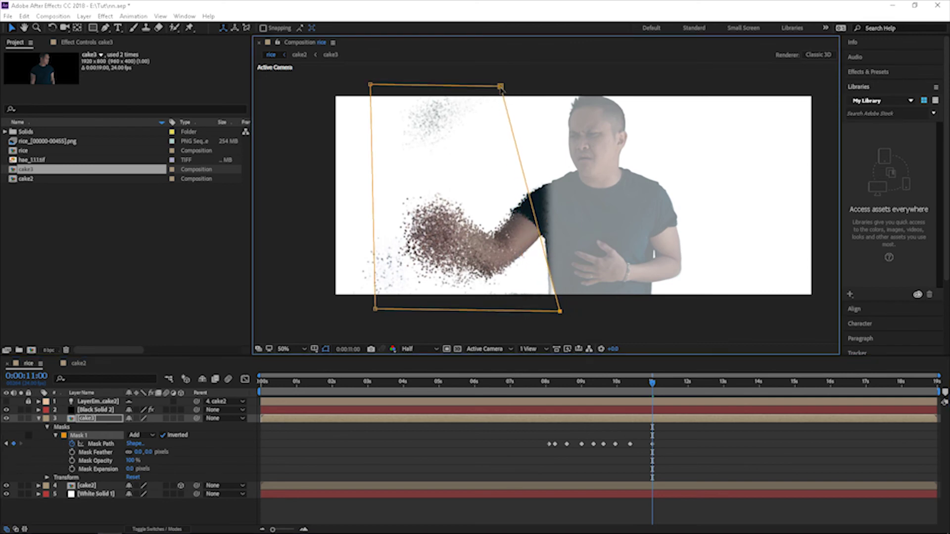
left_click_drag(500, 88, 533, 85)
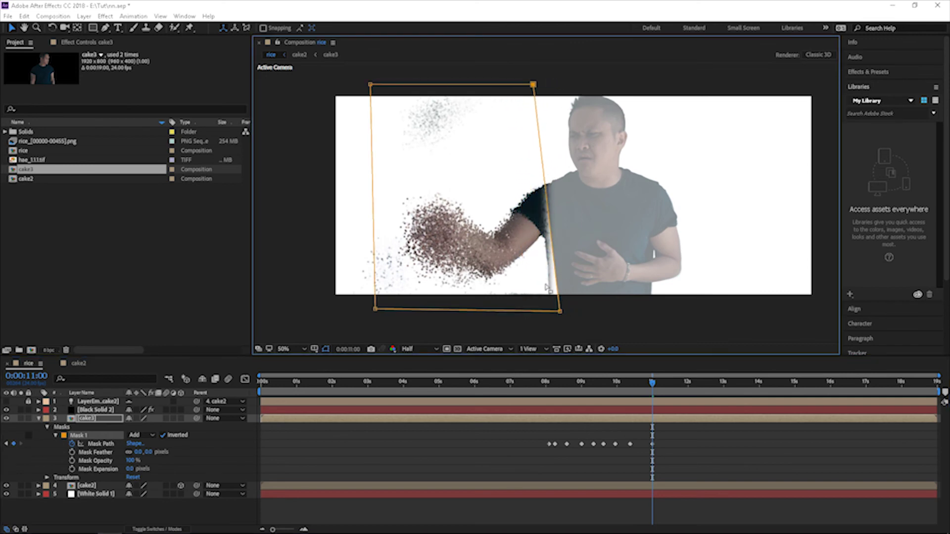
left_click_drag(561, 312, 550, 309)
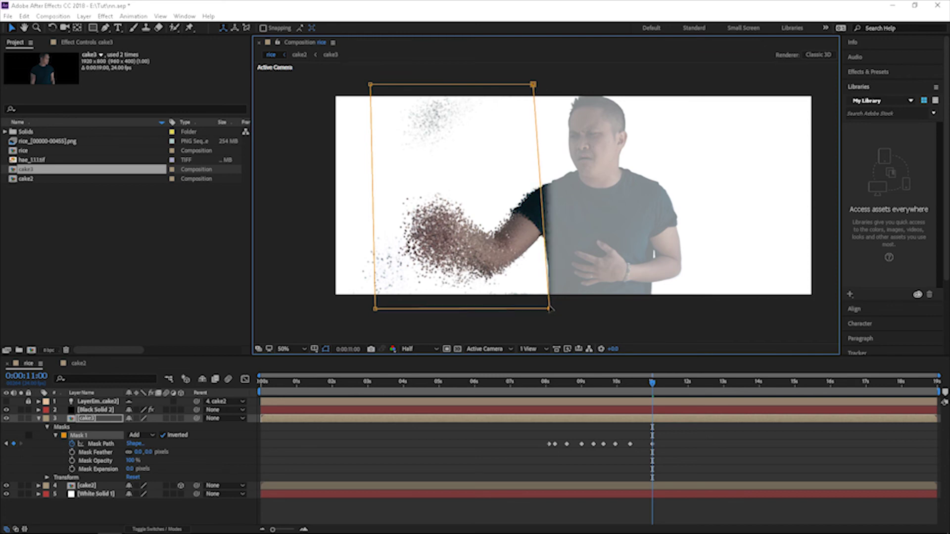
mouse_move(533, 84)
left_mouse_down()
mouse_move(544, 86)
mouse_move(535, 85)
left_mouse_up()
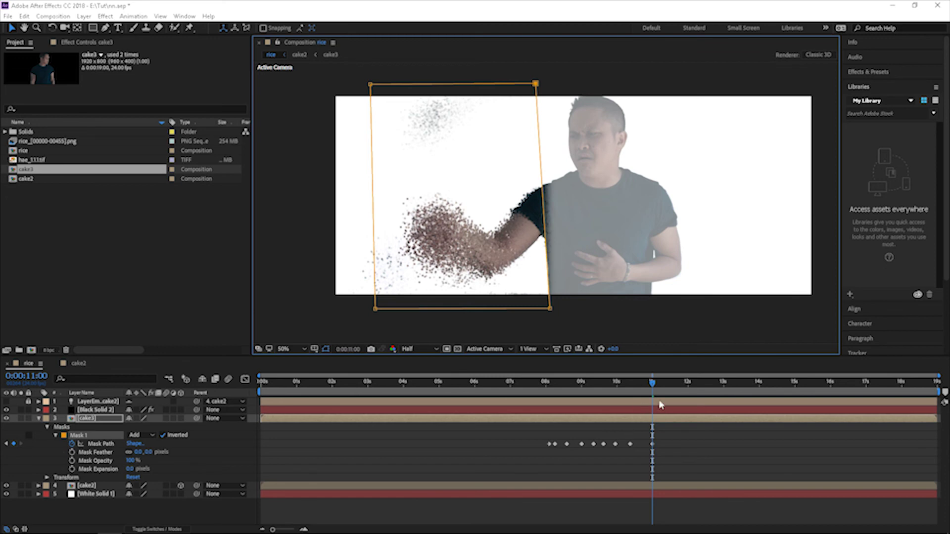
key("space")
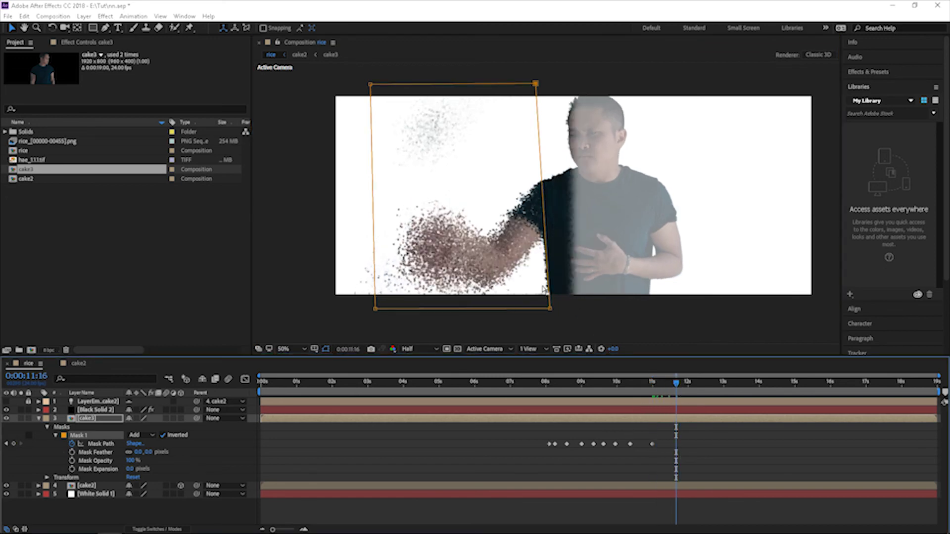
mouse_move(549, 307)
left_mouse_down()
mouse_move(576, 303)
mouse_move(567, 306)
left_mouse_up()
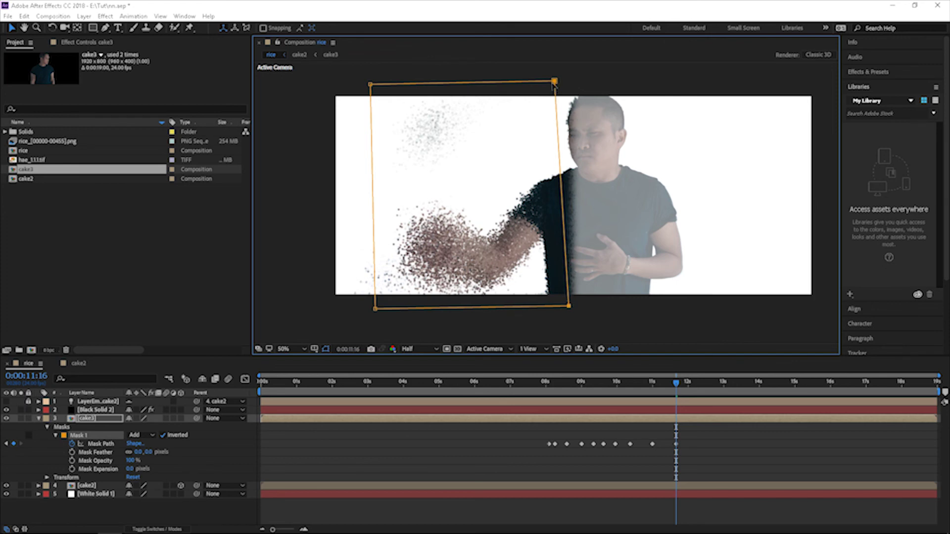
mouse_move(554, 82)
left_mouse_down()
mouse_move(588, 82)
mouse_move(569, 78)
left_mouse_up()
key("ctrl+z")
- Key the mask's right corners further right at 0:00:12:09, 0:00:13:06 and 0:00:14:01
mouse_move(686, 394)
left_mouse_down()
mouse_move(682, 386)
mouse_move(701, 386)
left_mouse_up()
left_click_drag(568, 306, 594, 304)
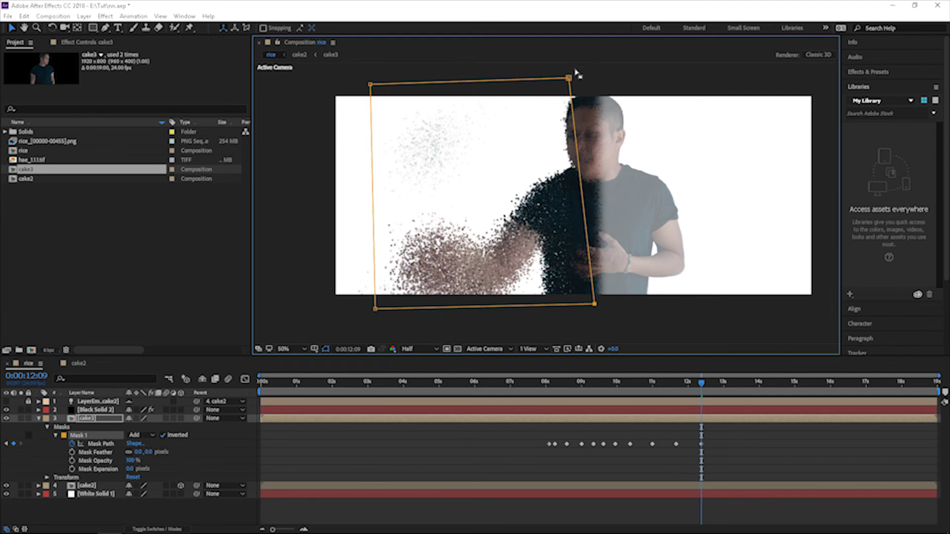
left_click_drag(569, 78, 590, 76)
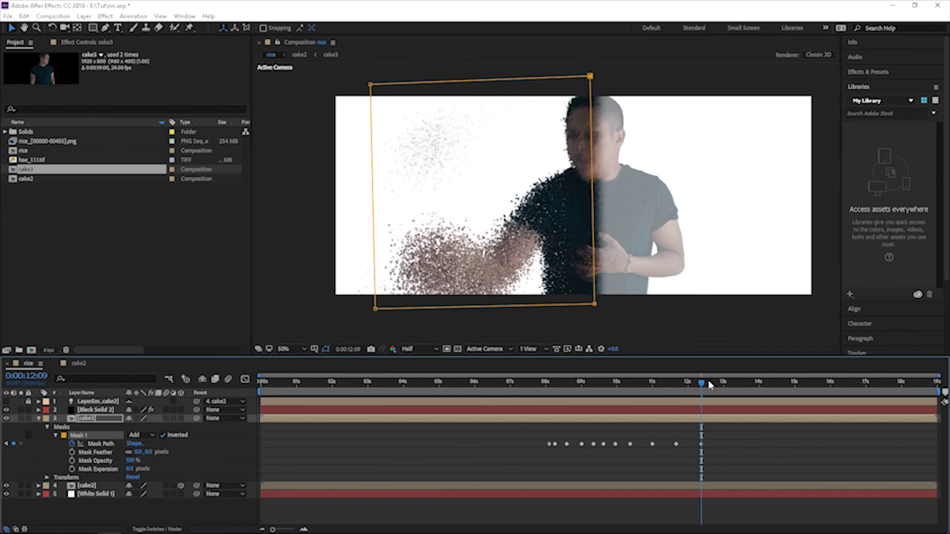
left_click_drag(709, 385, 732, 384)
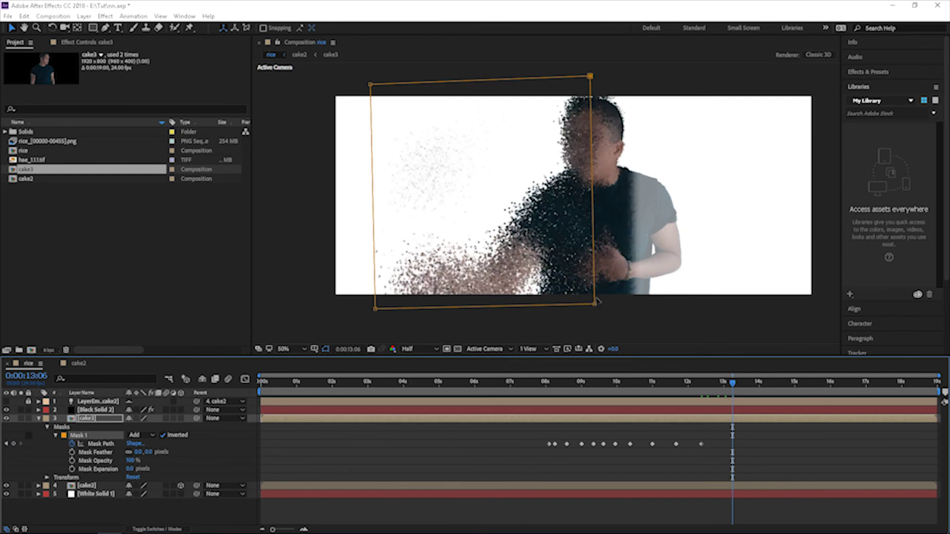
left_click_drag(595, 303, 630, 305)
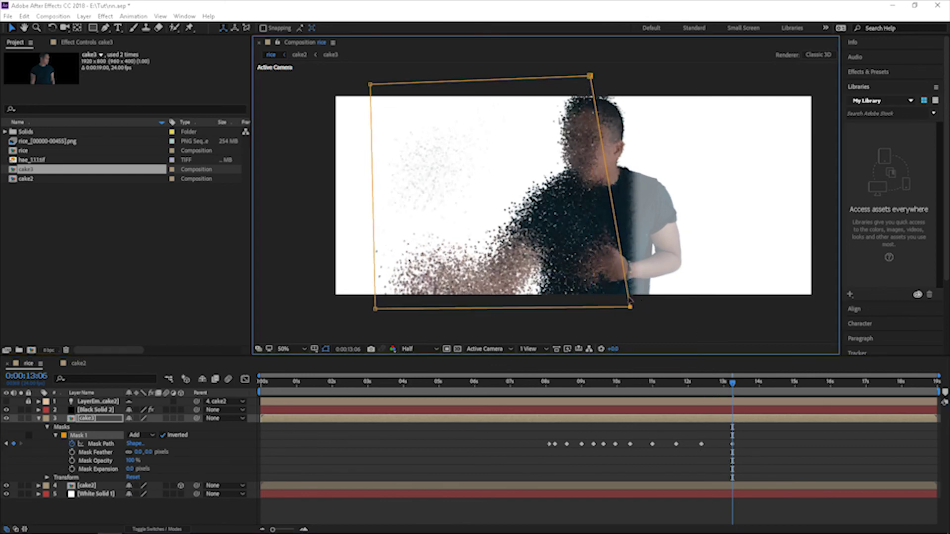
left_click_drag(591, 76, 623, 76)
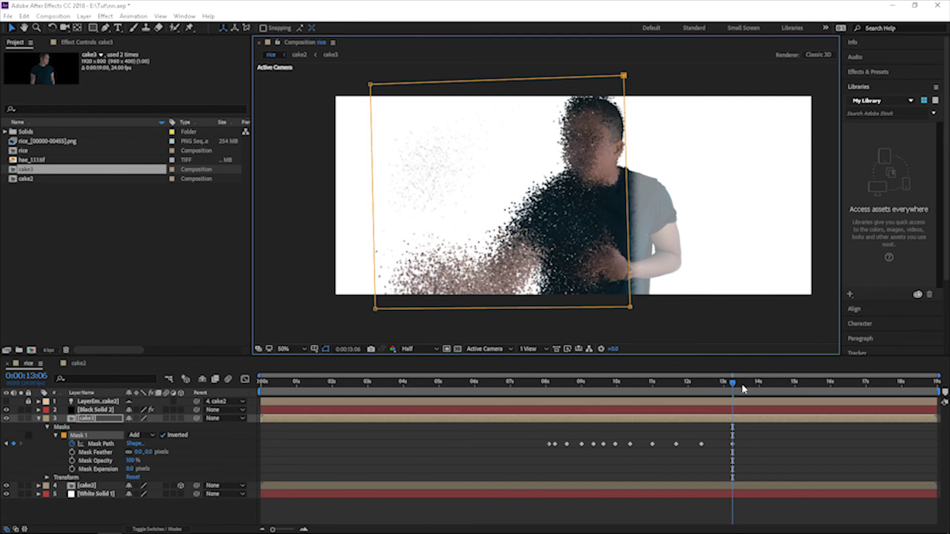
left_click_drag(742, 389, 760, 384)
left_click_drag(631, 308, 657, 309)
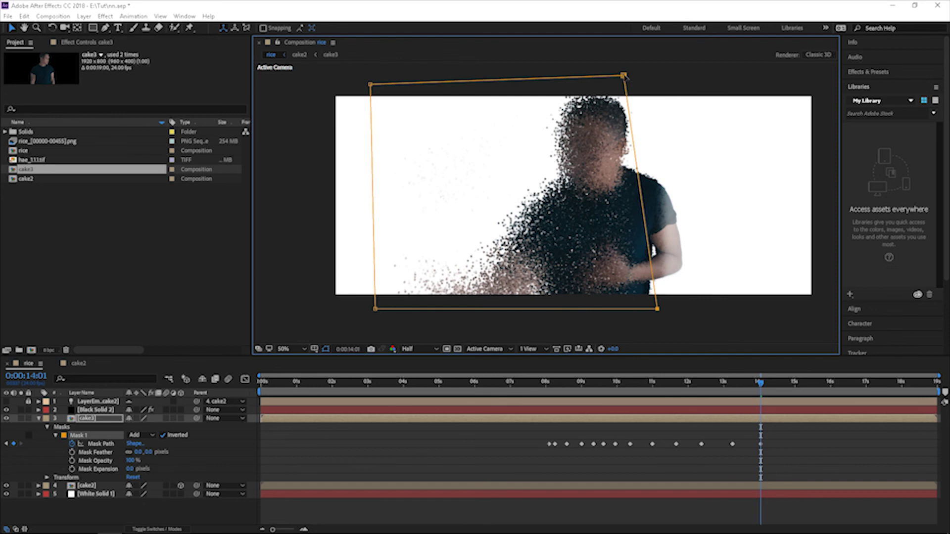
left_click_drag(624, 76, 653, 79)
- Around 15 seconds, extend the mask's right corners past the frame edge, then zoom out to 25%
left_click(775, 391)
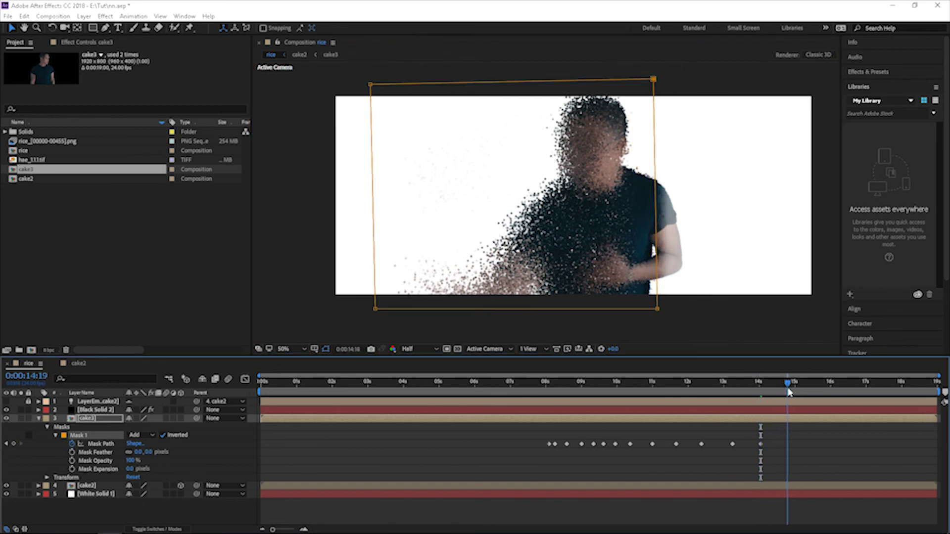
left_click(805, 391)
left_click_drag(660, 307, 708, 307)
left_click_drag(654, 79, 747, 78)
left_click_drag(706, 307, 852, 301)
key("space")
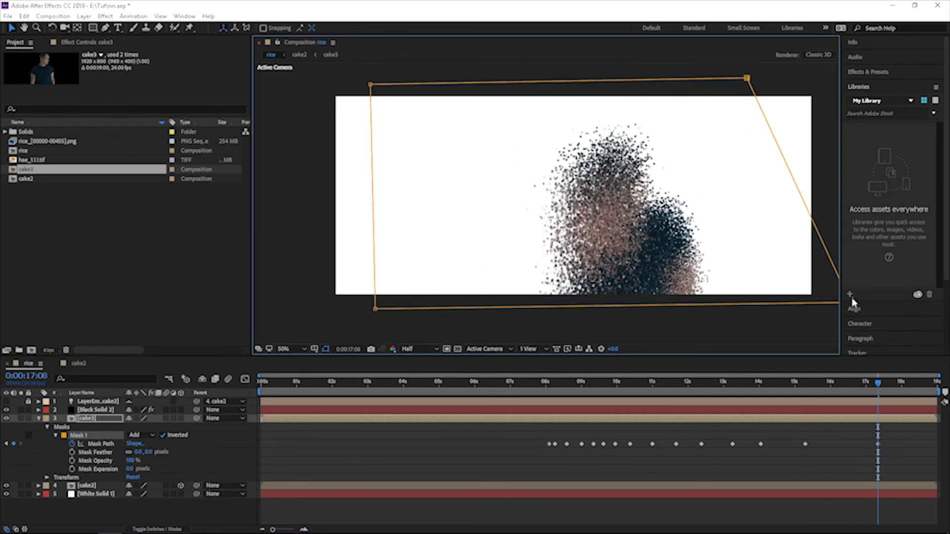
left_click_drag(742, 79, 868, 107)
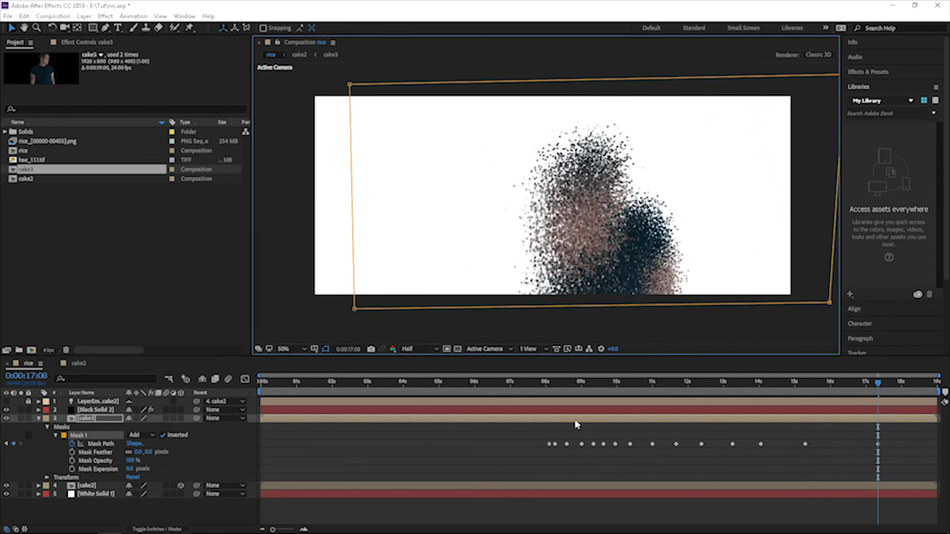
key("comma")
- At 7:23, raise cake3's Transform Opacity from 50% to 100%, keeping Half preview resolution
key("space")
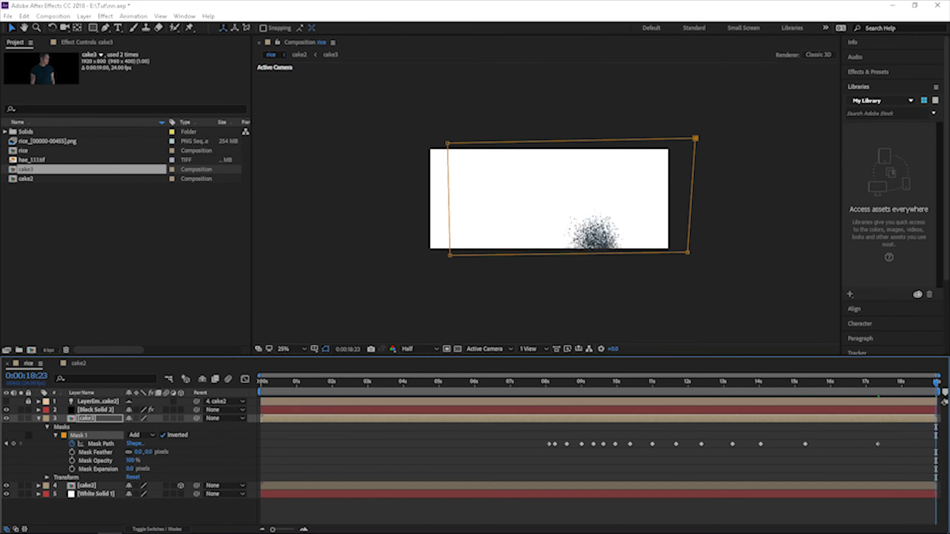
left_click(545, 390)
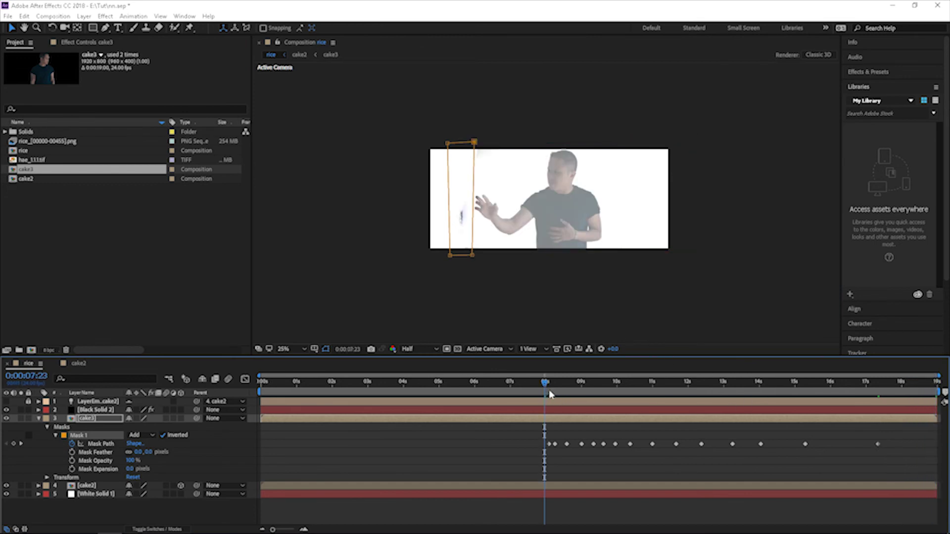
key("Return")
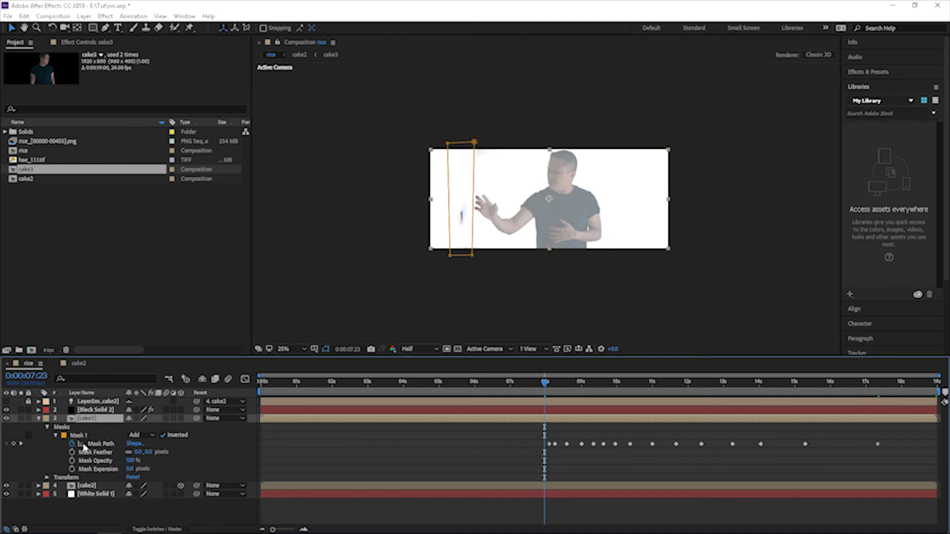
left_click(47, 428)
left_click(48, 427)
left_click(48, 428)
left_click(47, 435)
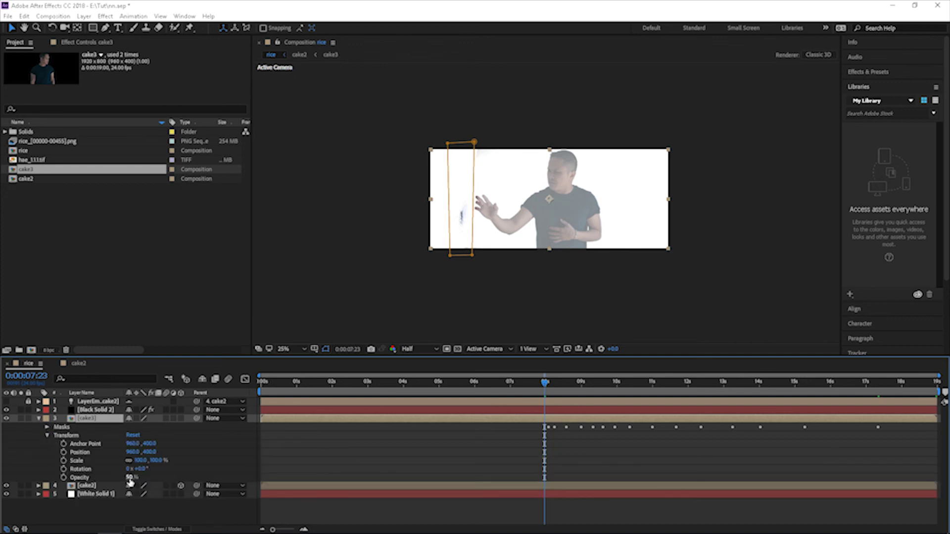
left_click_drag(130, 479, 552, 438)
left_click(576, 445)
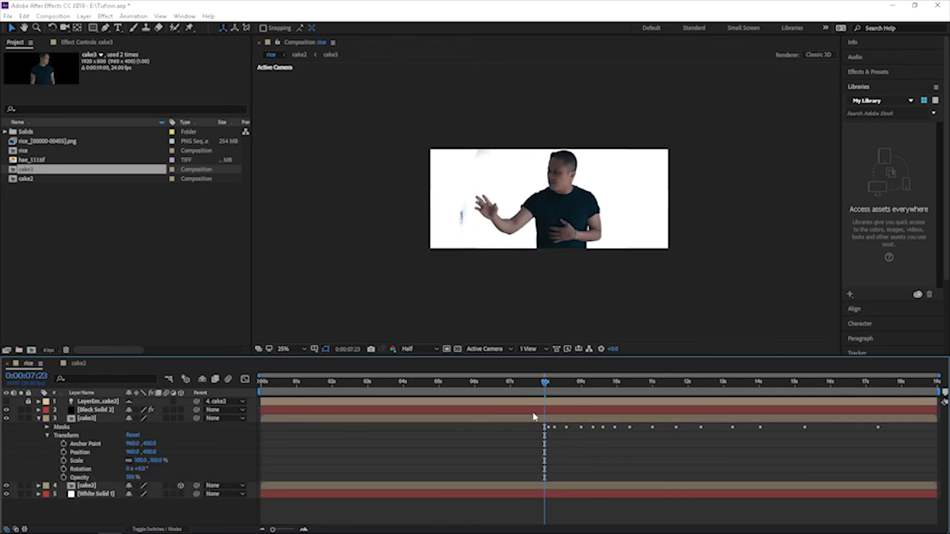
left_click(414, 349)
left_click(395, 319)
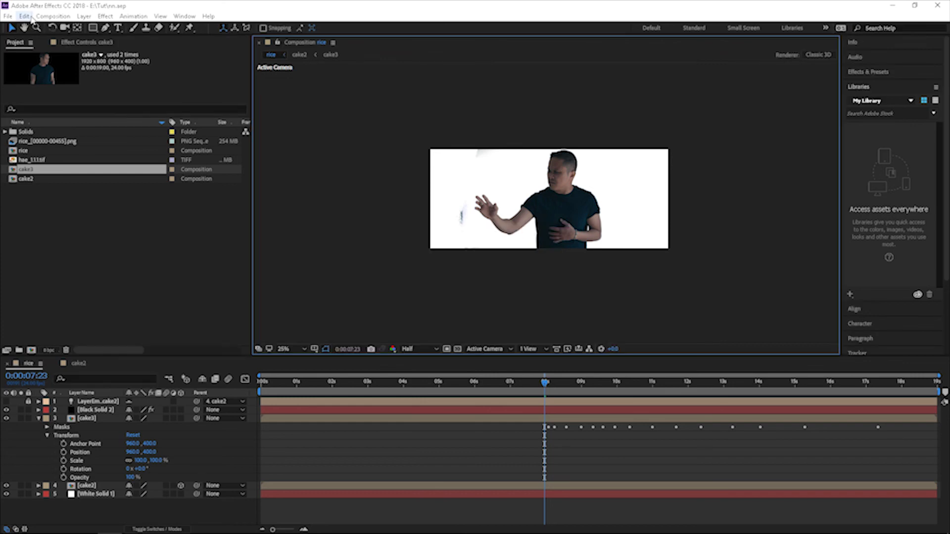
- Purge all memory and disk cache via Edit > Purge, confirming with OK
left_click(26, 17)
mouse_move(105, 227)
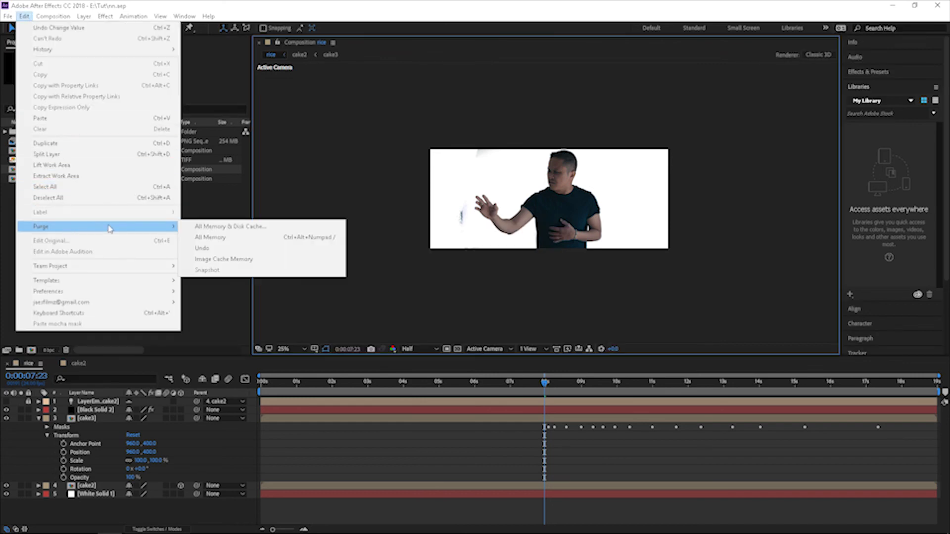
left_click(233, 227)
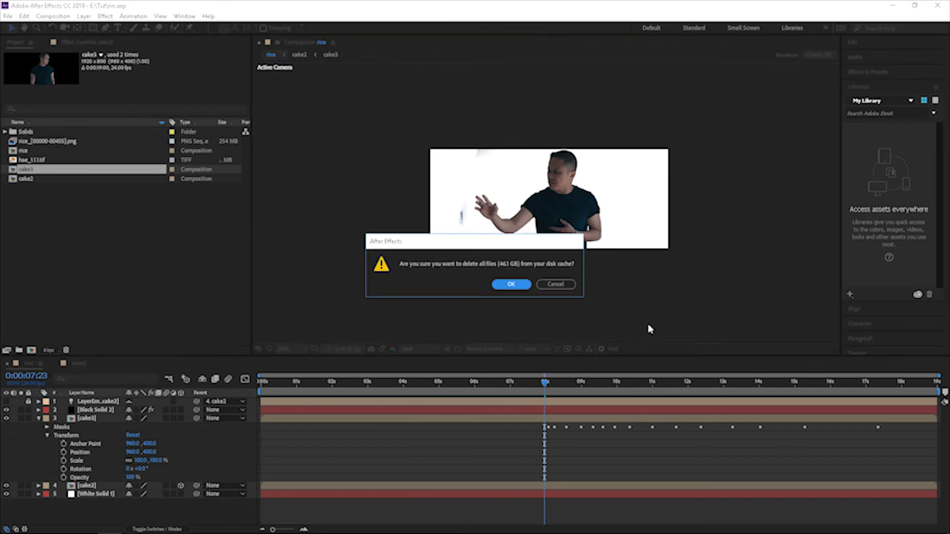
left_click(511, 284)
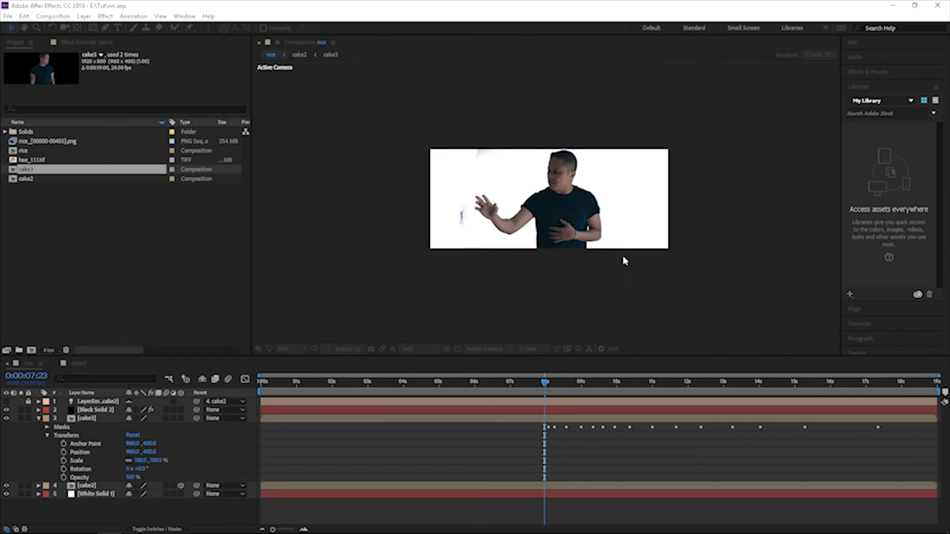
left_click(629, 238)
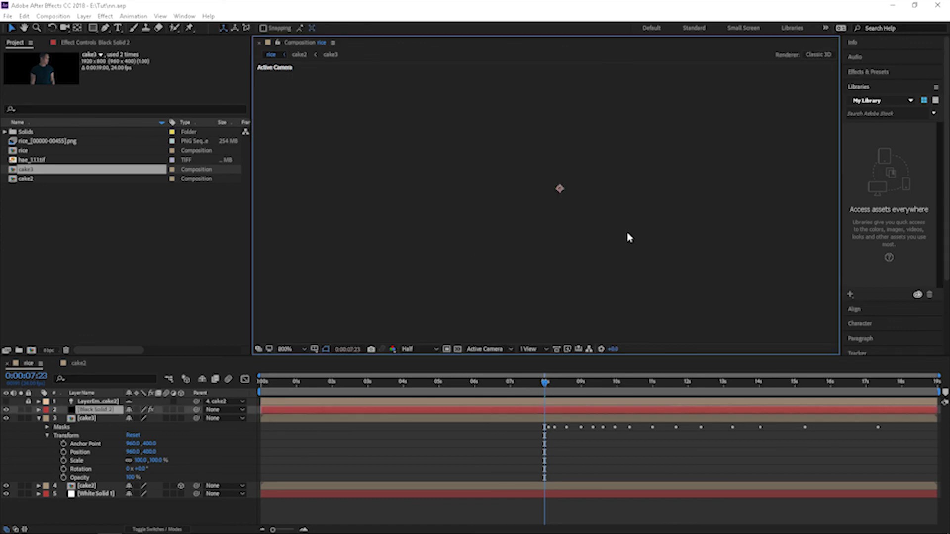
key("comma")
key("comma")
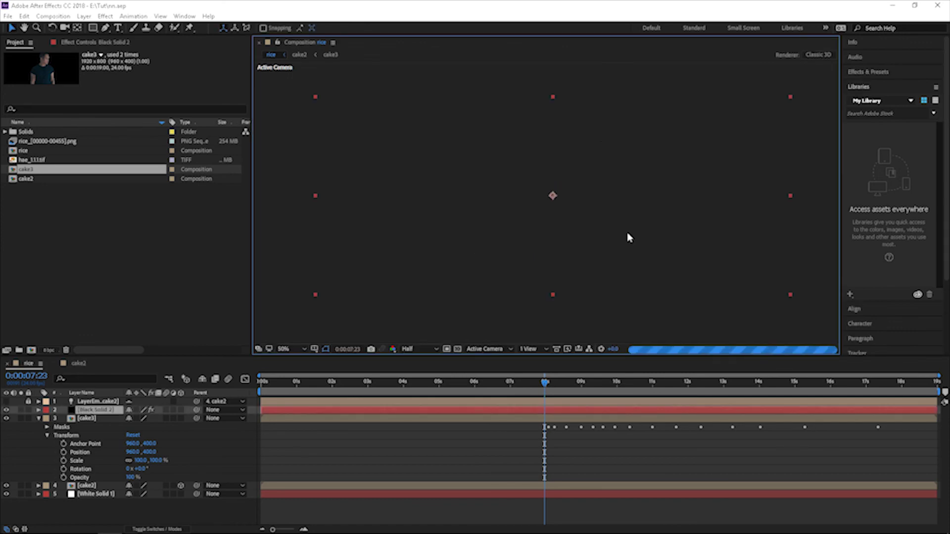
- From 7:11, set preview resolution to Third at 50% zoom and preview the dissolve
left_click(525, 390)
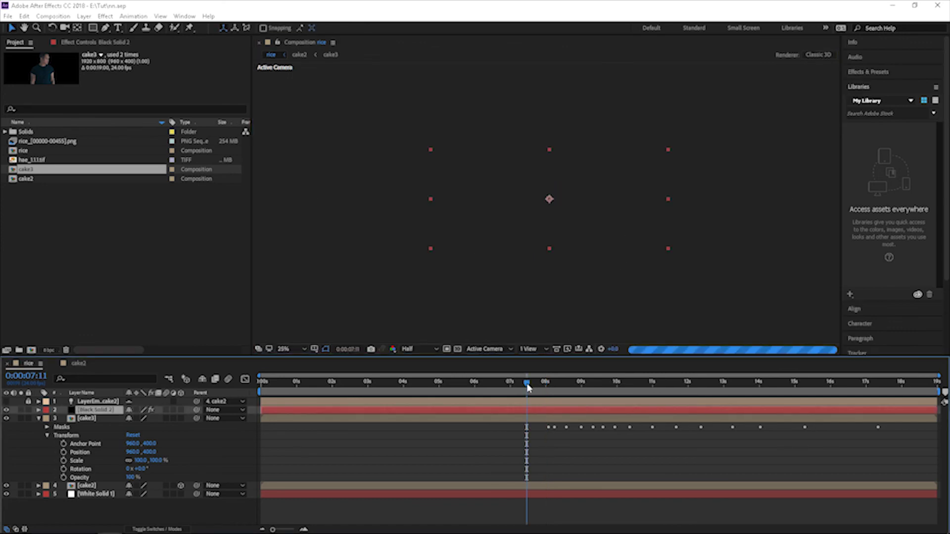
left_click(428, 351)
left_click(425, 396)
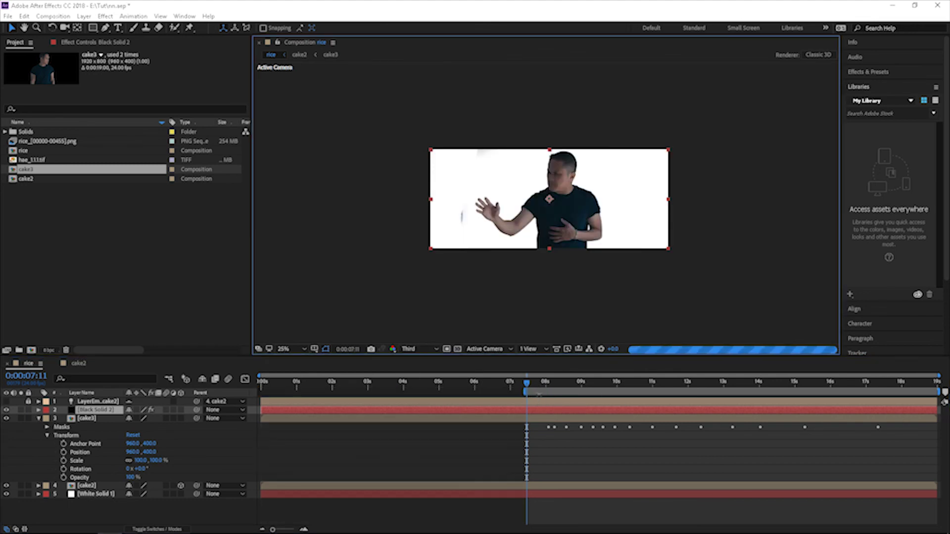
key("period")
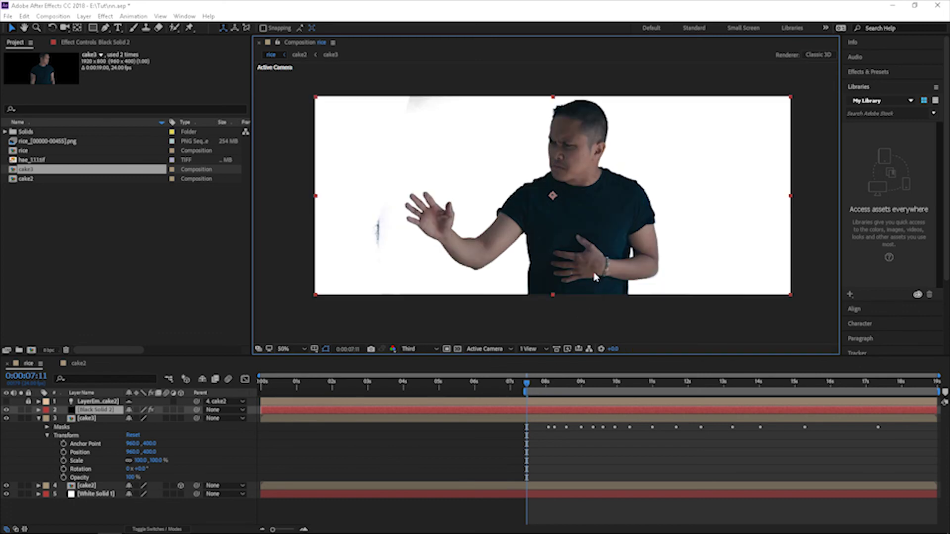
key("space")
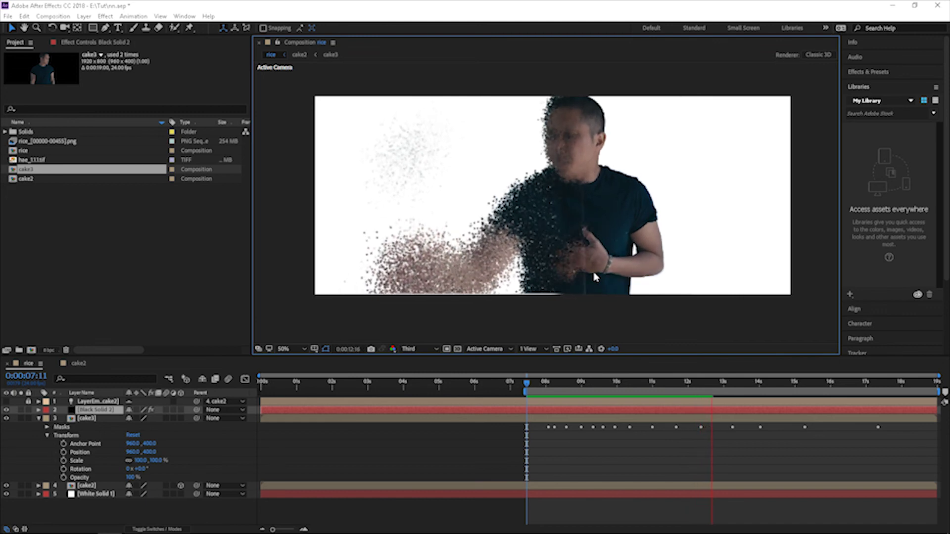
key("space")
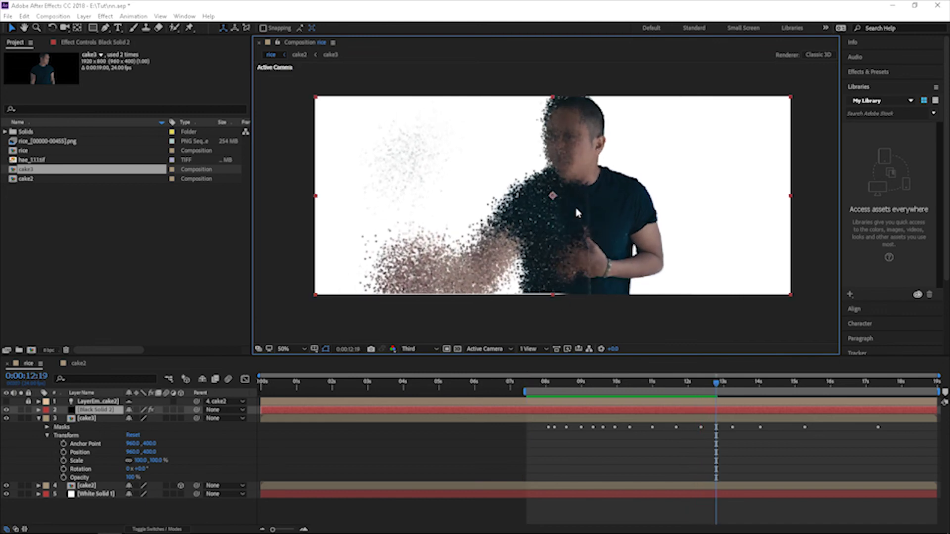
- Slide all of cake3's Mask Path keyframes a few frames later, check against the particles, then return to frame 0
left_click_drag(905, 447, 541, 430)
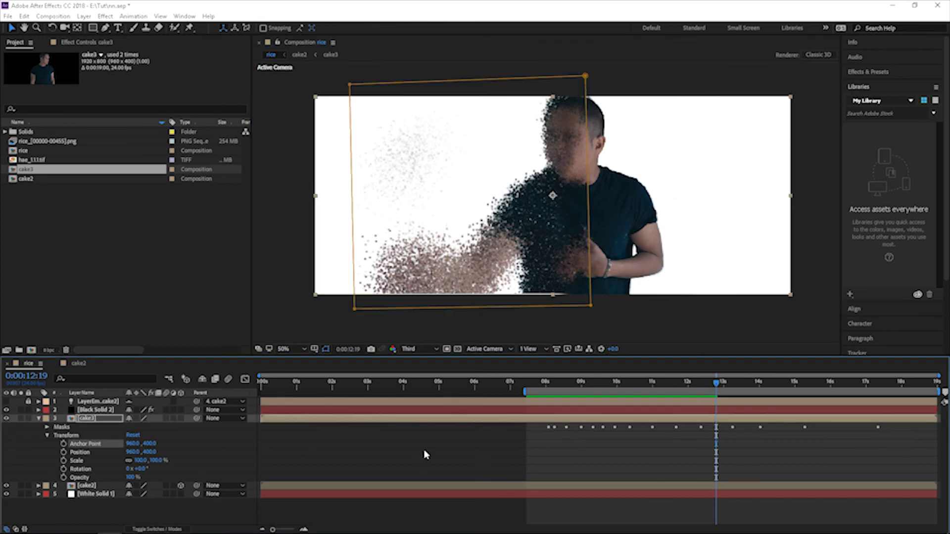
left_click(47, 427)
left_click_drag(919, 474, 562, 449)
left_click(557, 427)
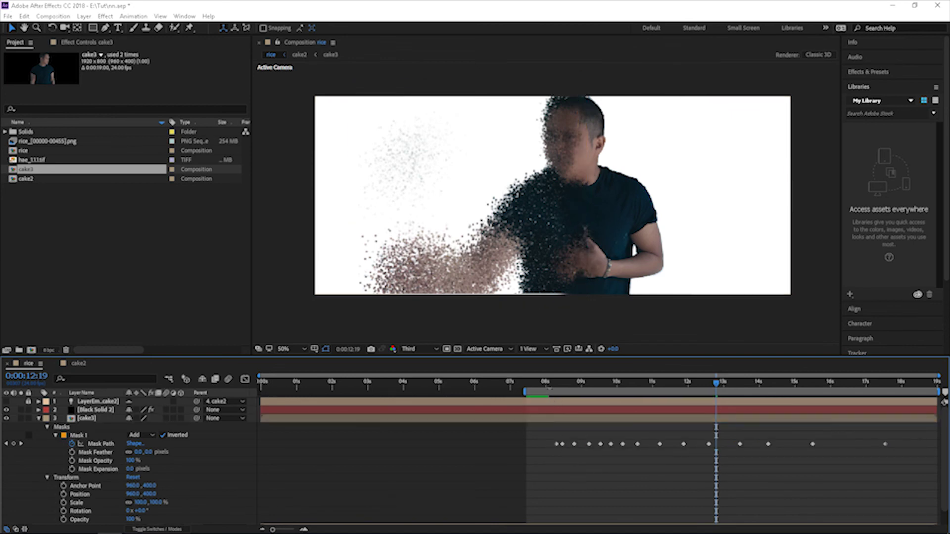
left_click_drag(551, 385, 700, 392)
key("space")
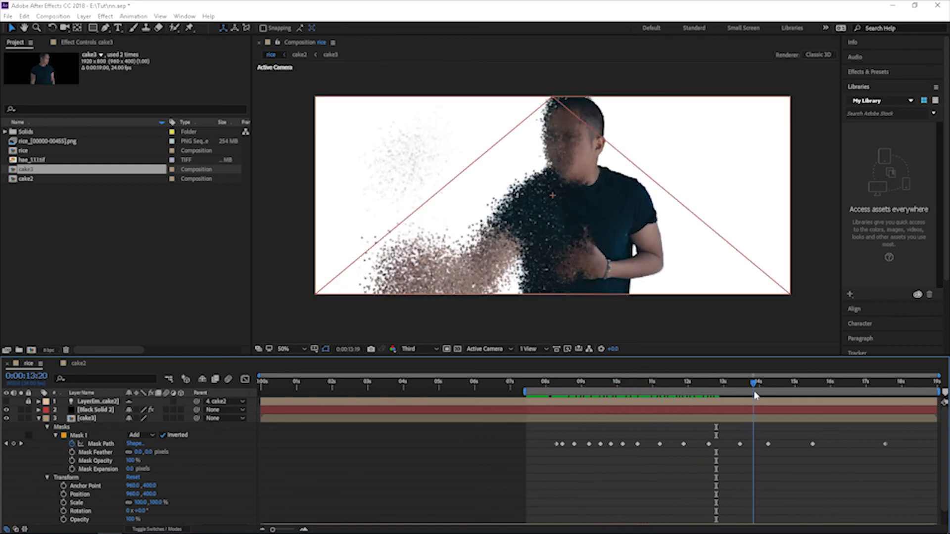
key("space")
left_click_drag(579, 383, 261, 385)
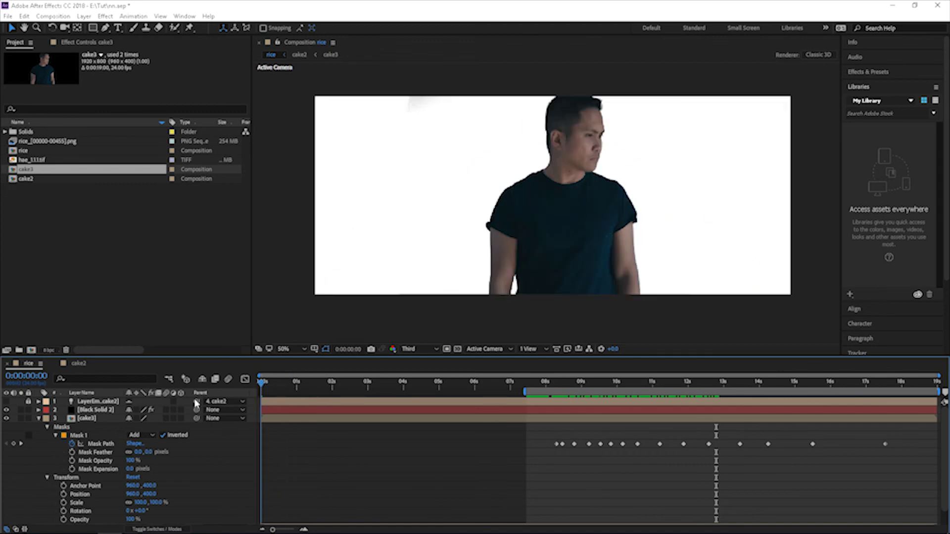
- Extend the work area to 0 and add hae_1111.tif above White Solid 1, moved lower in frame
left_click(39, 418)
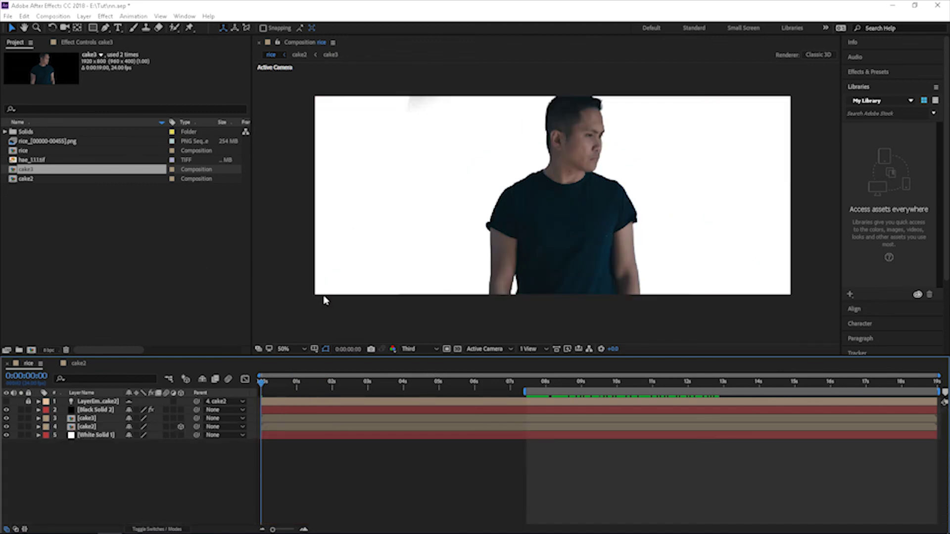
left_click_drag(523, 392, 261, 391)
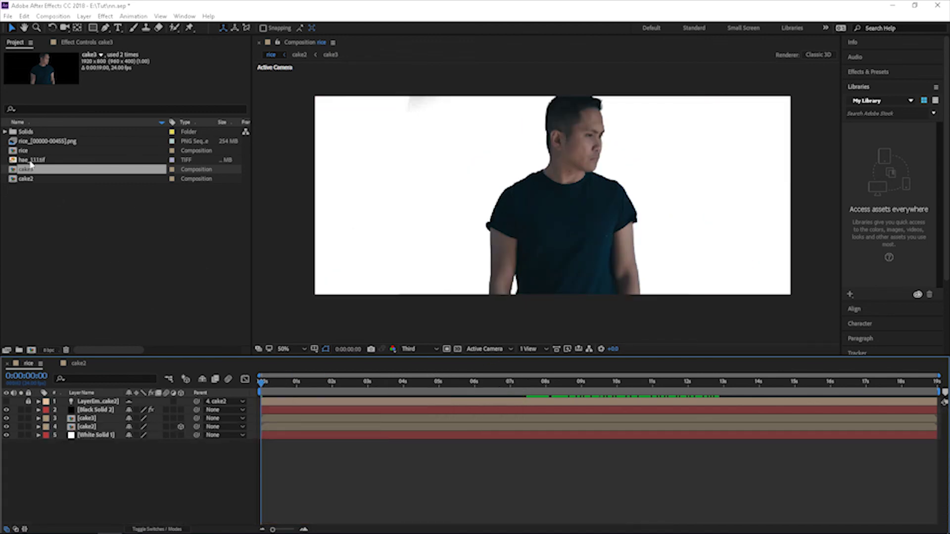
left_click_drag(30, 160, 91, 435)
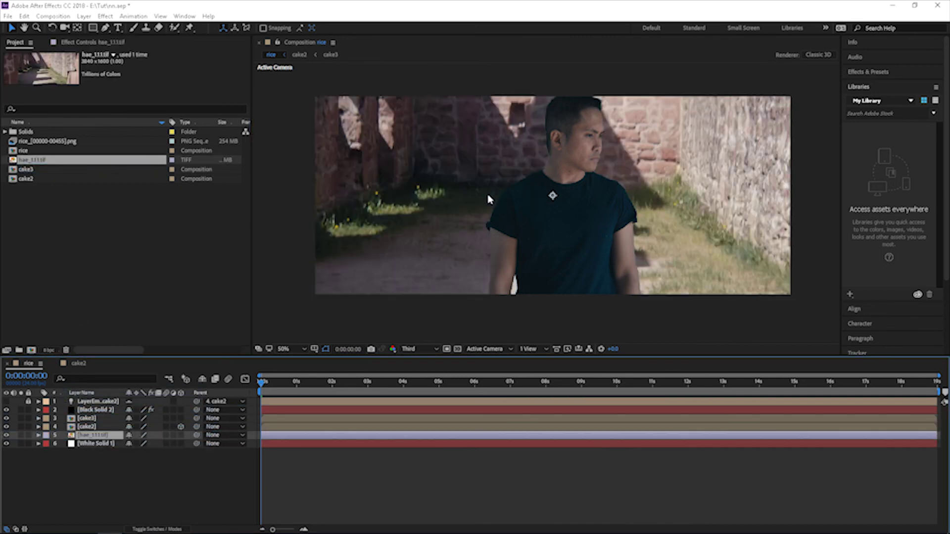
left_click_drag(469, 172, 477, 239)
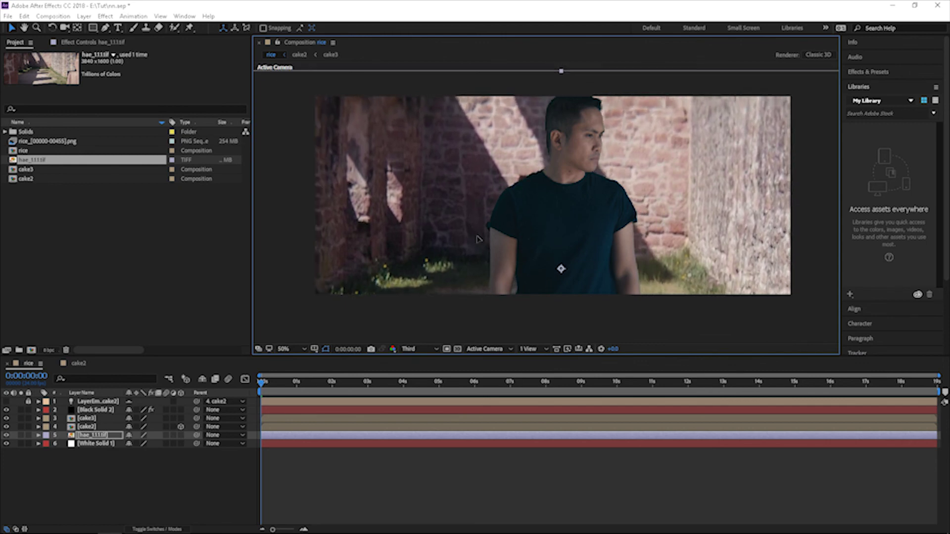
- Apply Camera Lens Blur (Blur Radius 5) to the hae_1111.tif background layer
key("comma")
key("period")
left_click(105, 16)
mouse_move(187, 87)
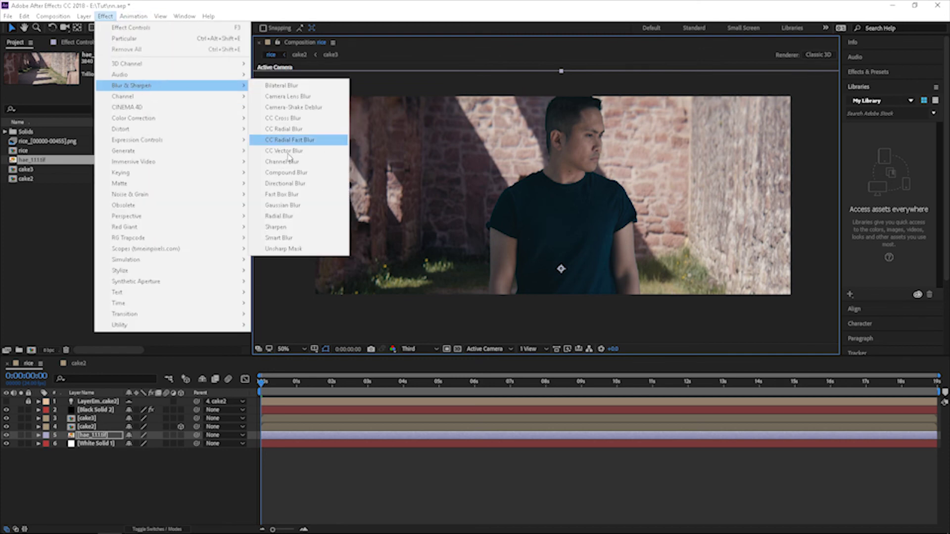
left_click(297, 98)
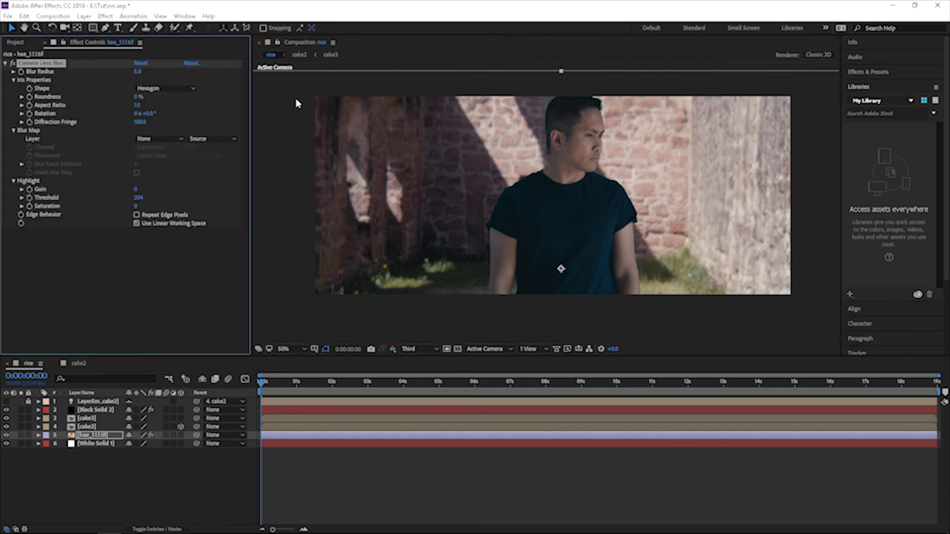